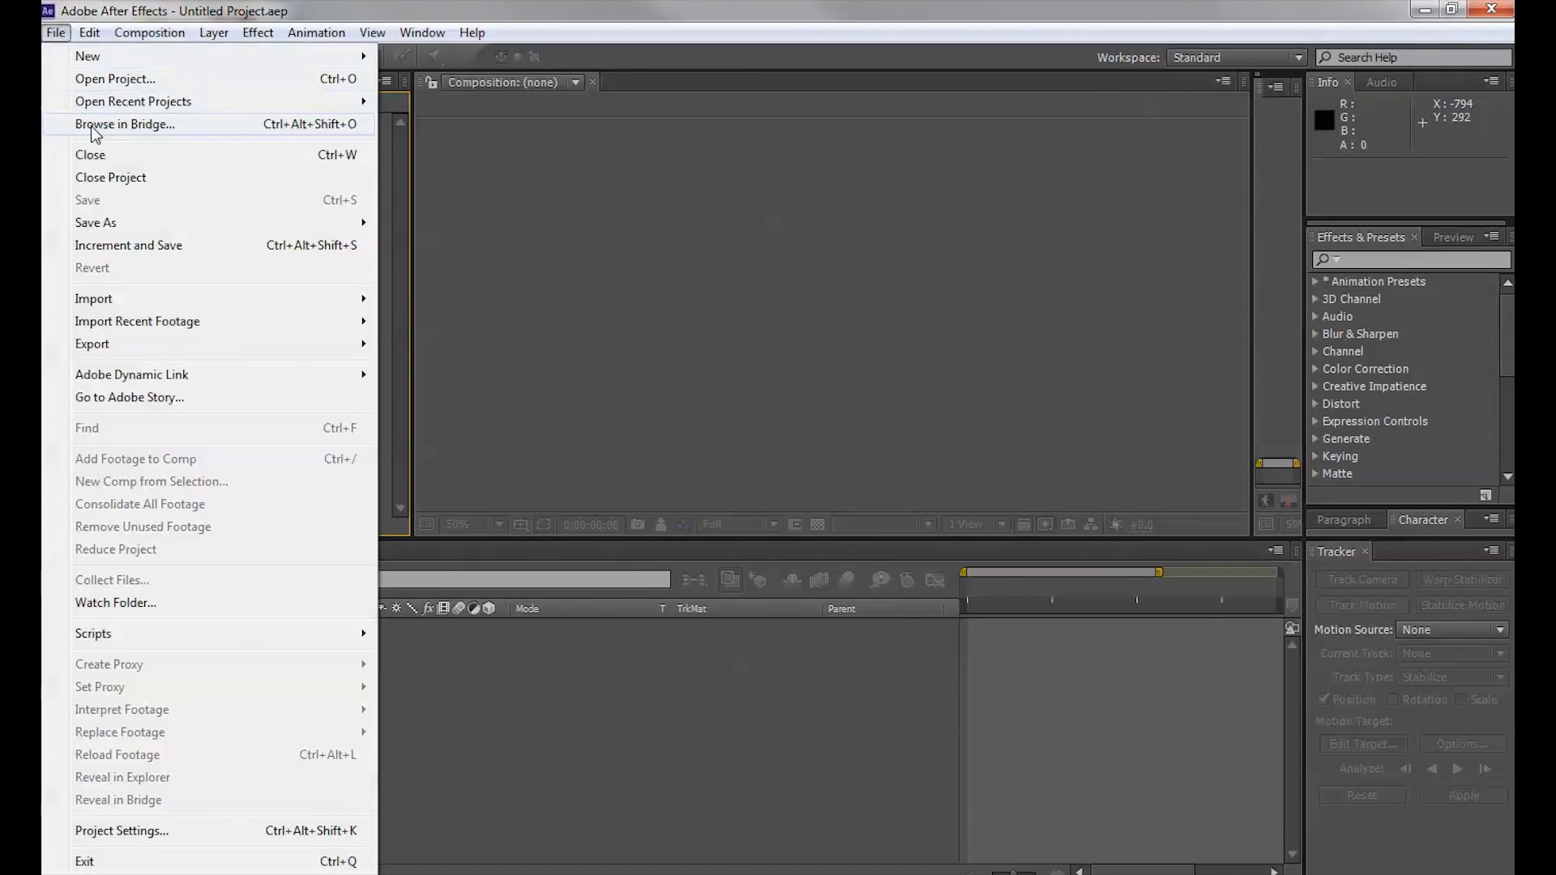
Start saving the project under a new name and go to the AE Lessons folder on the Desktop.
mouse_move(316, 228)
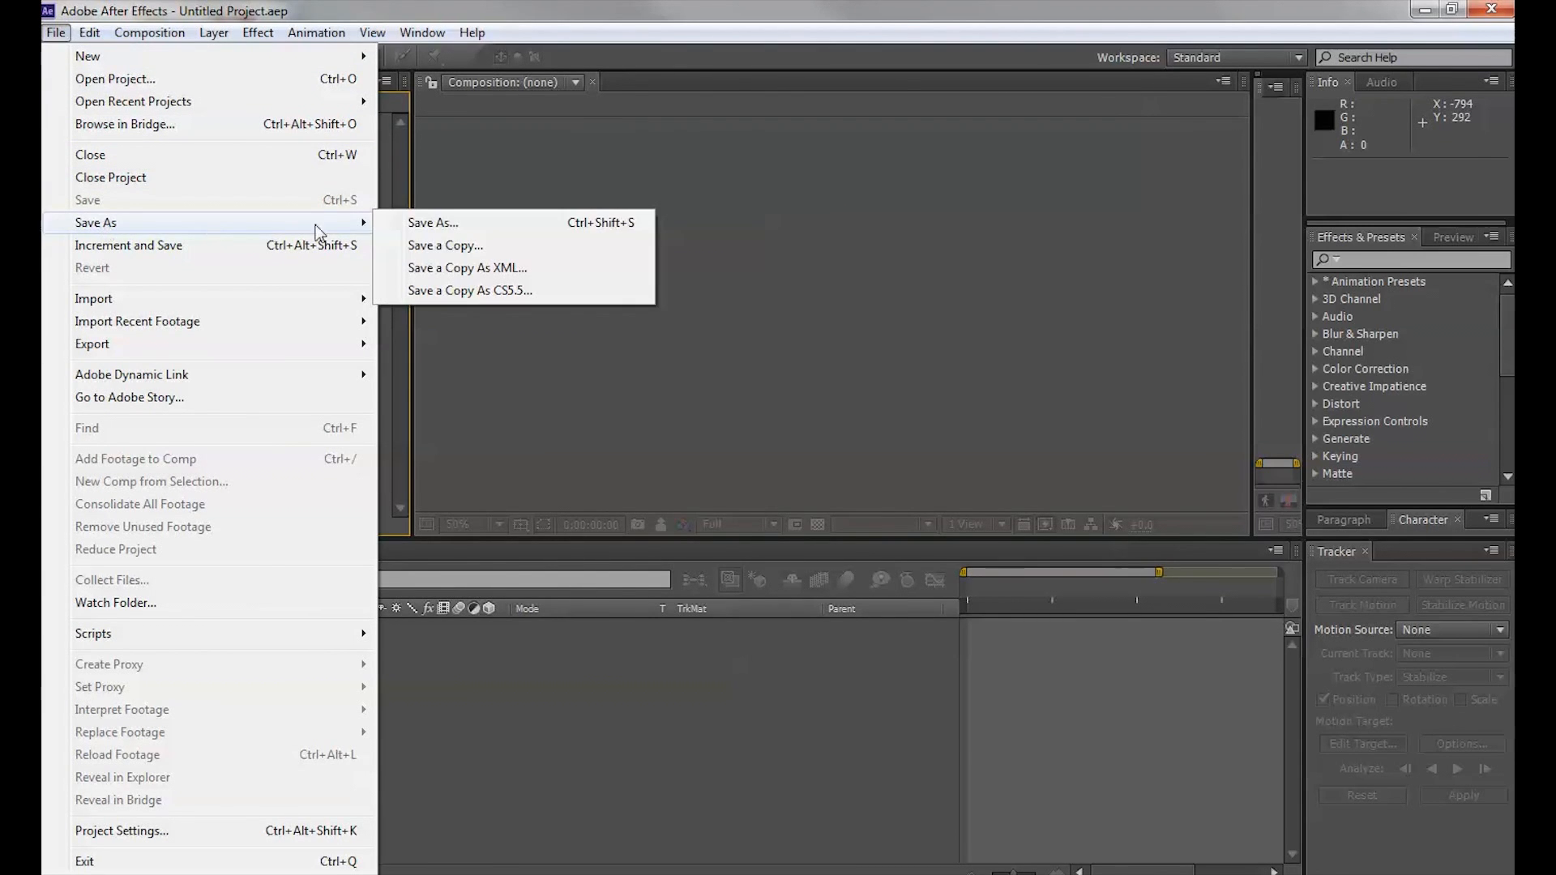
click(440, 222)
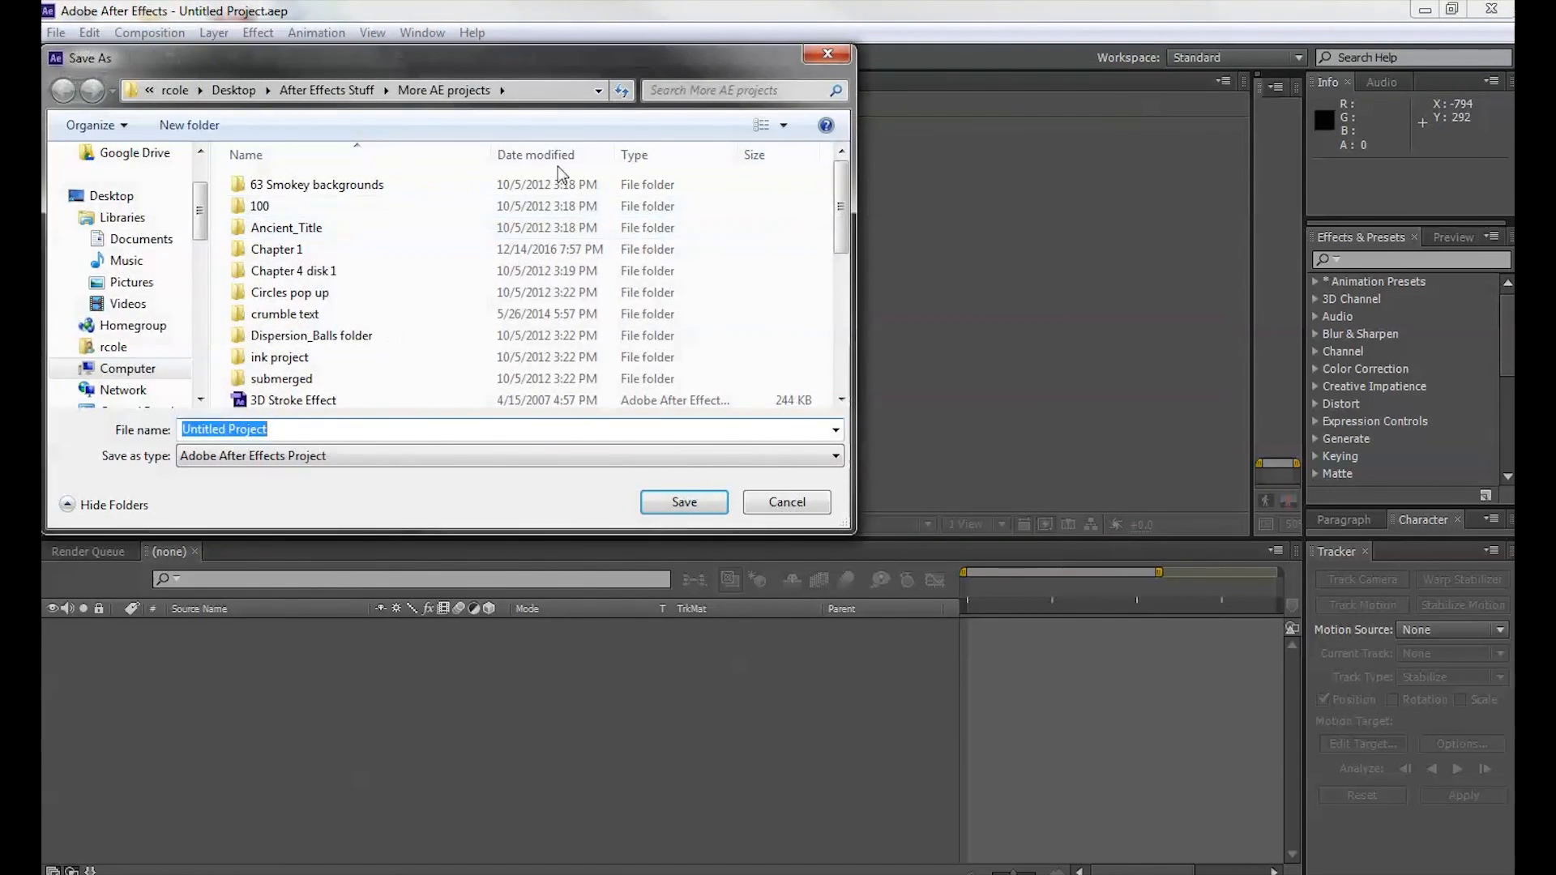
click(113, 198)
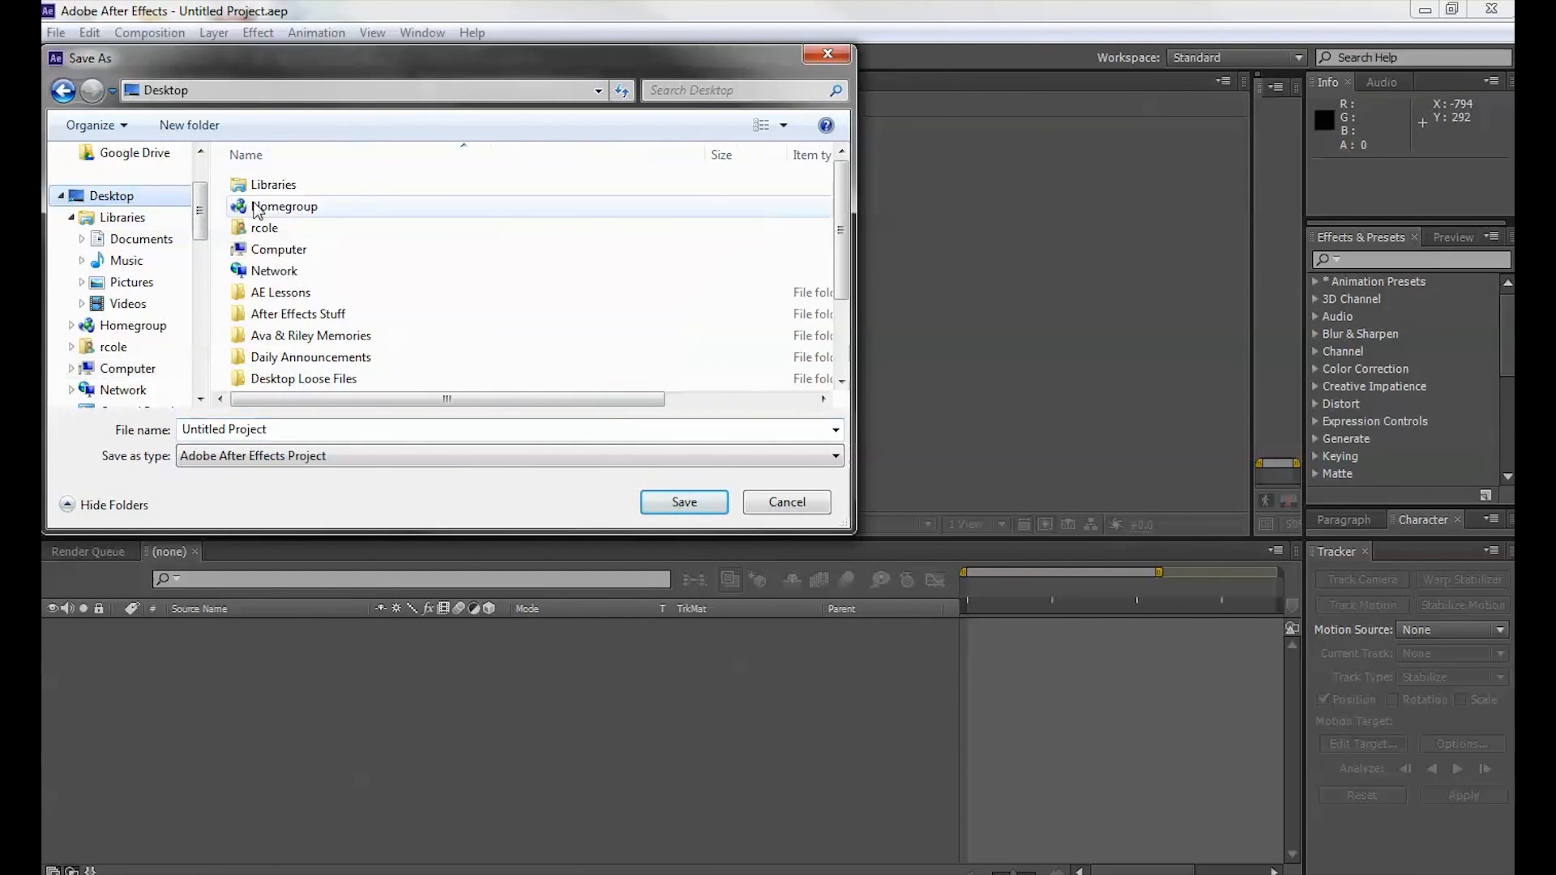
double_click(296, 295)
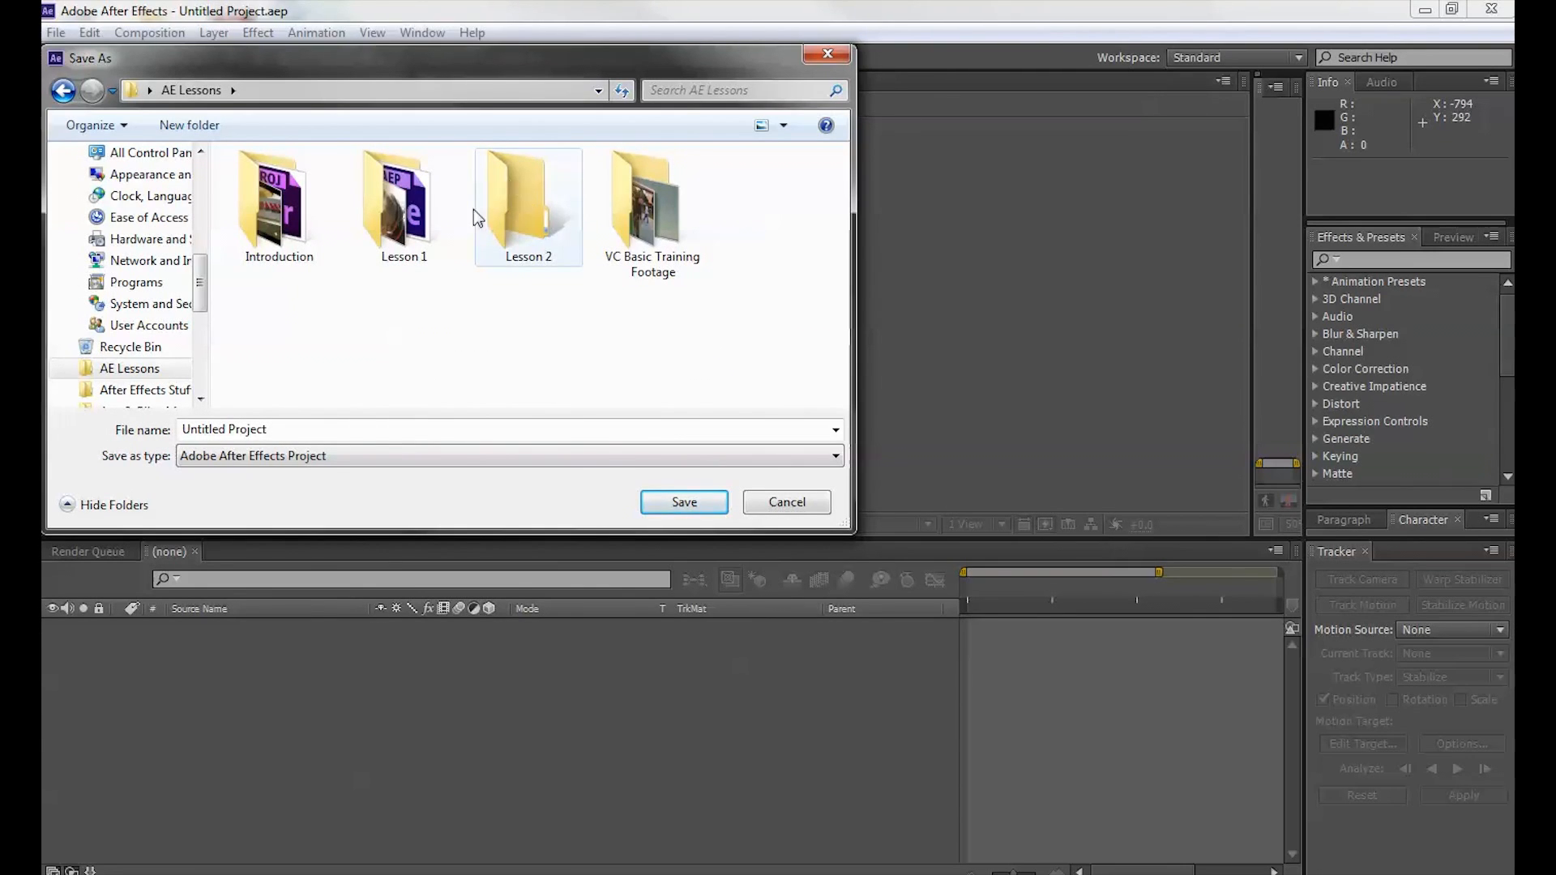
right_click(425, 327)
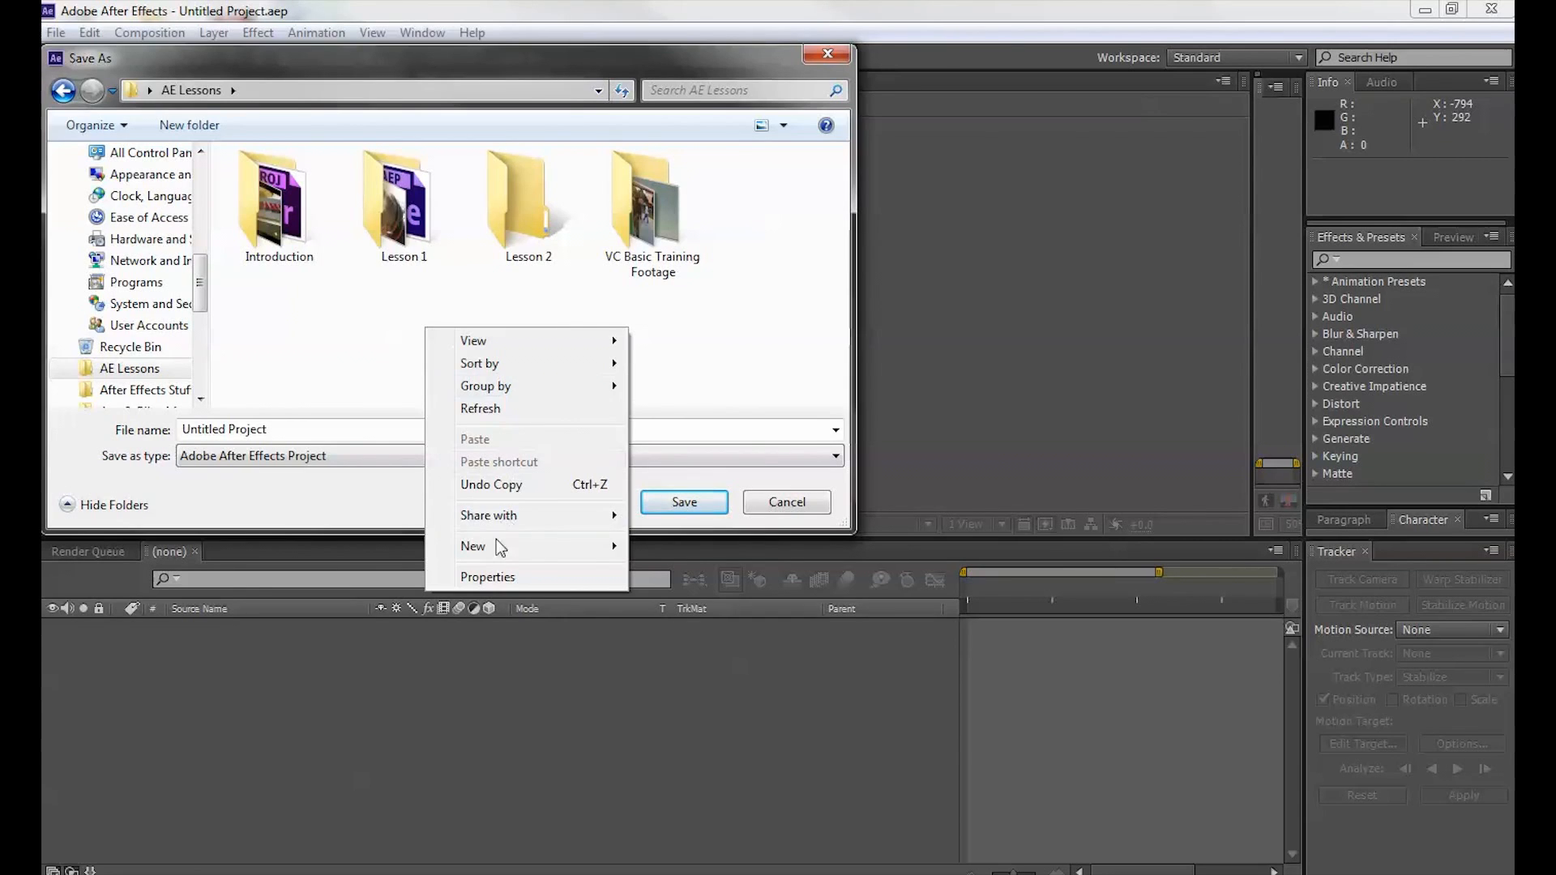
mouse_move(493, 547)
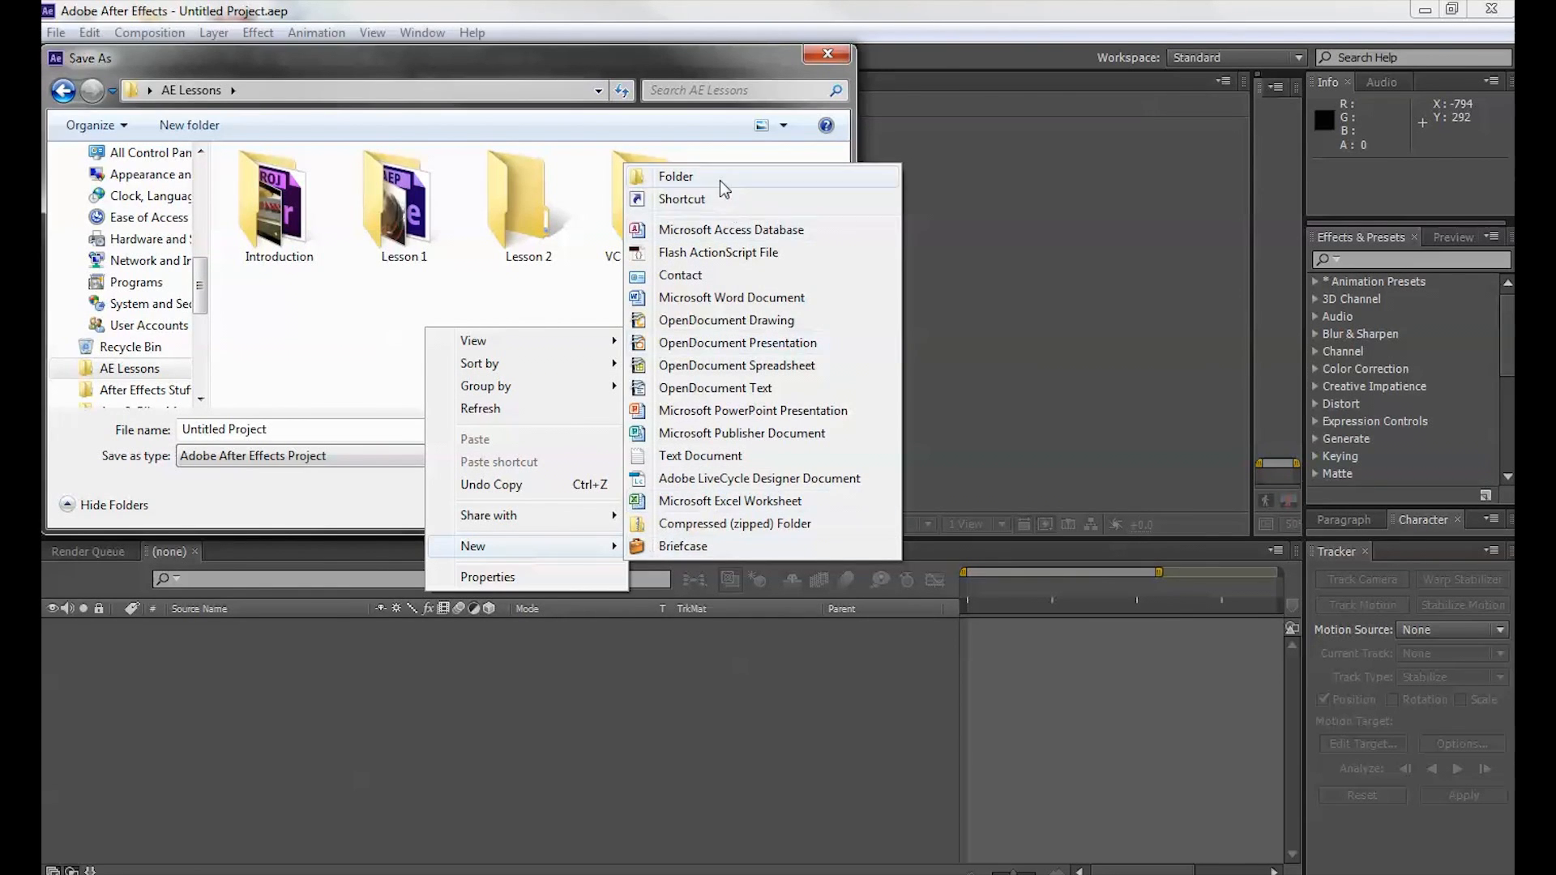
click(533, 292)
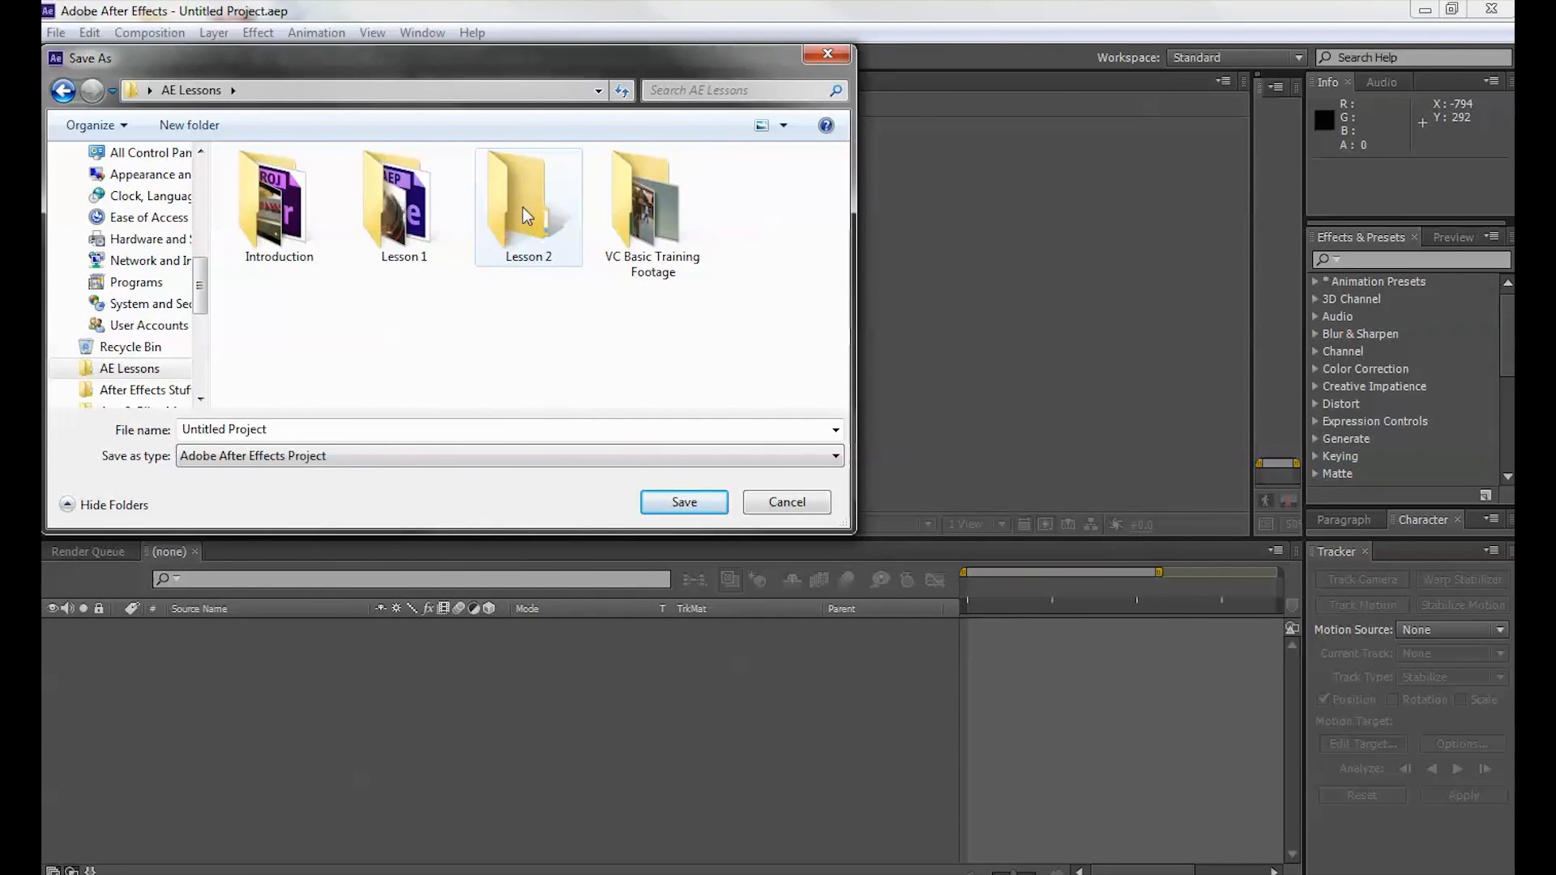
Save the project as AE Effects in the Lesson 2 folder.
double_click(502, 198)
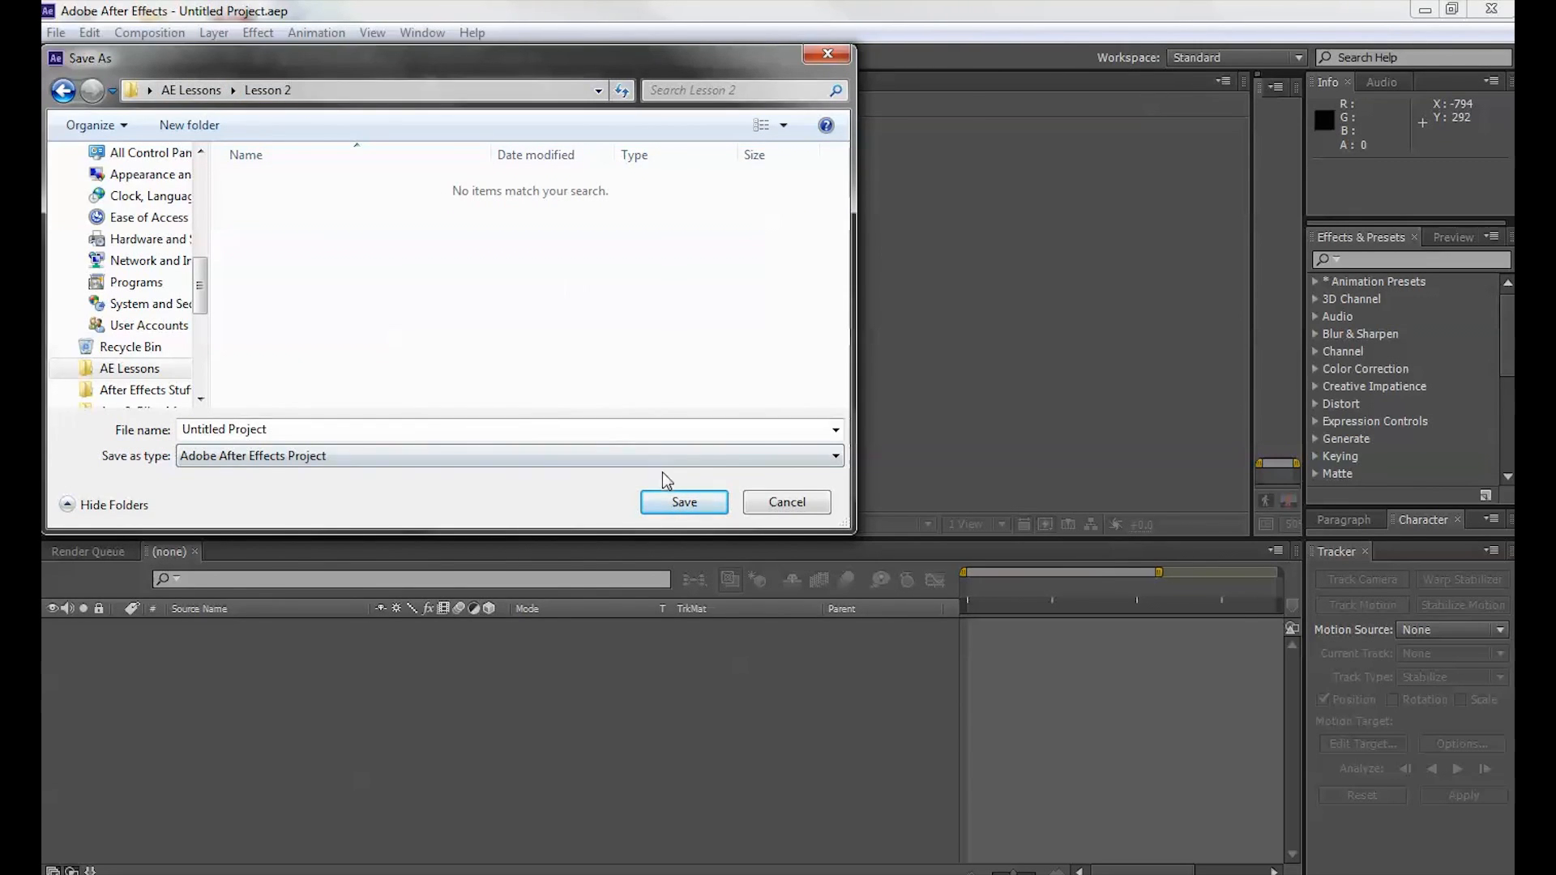
drag(293, 430, 166, 429)
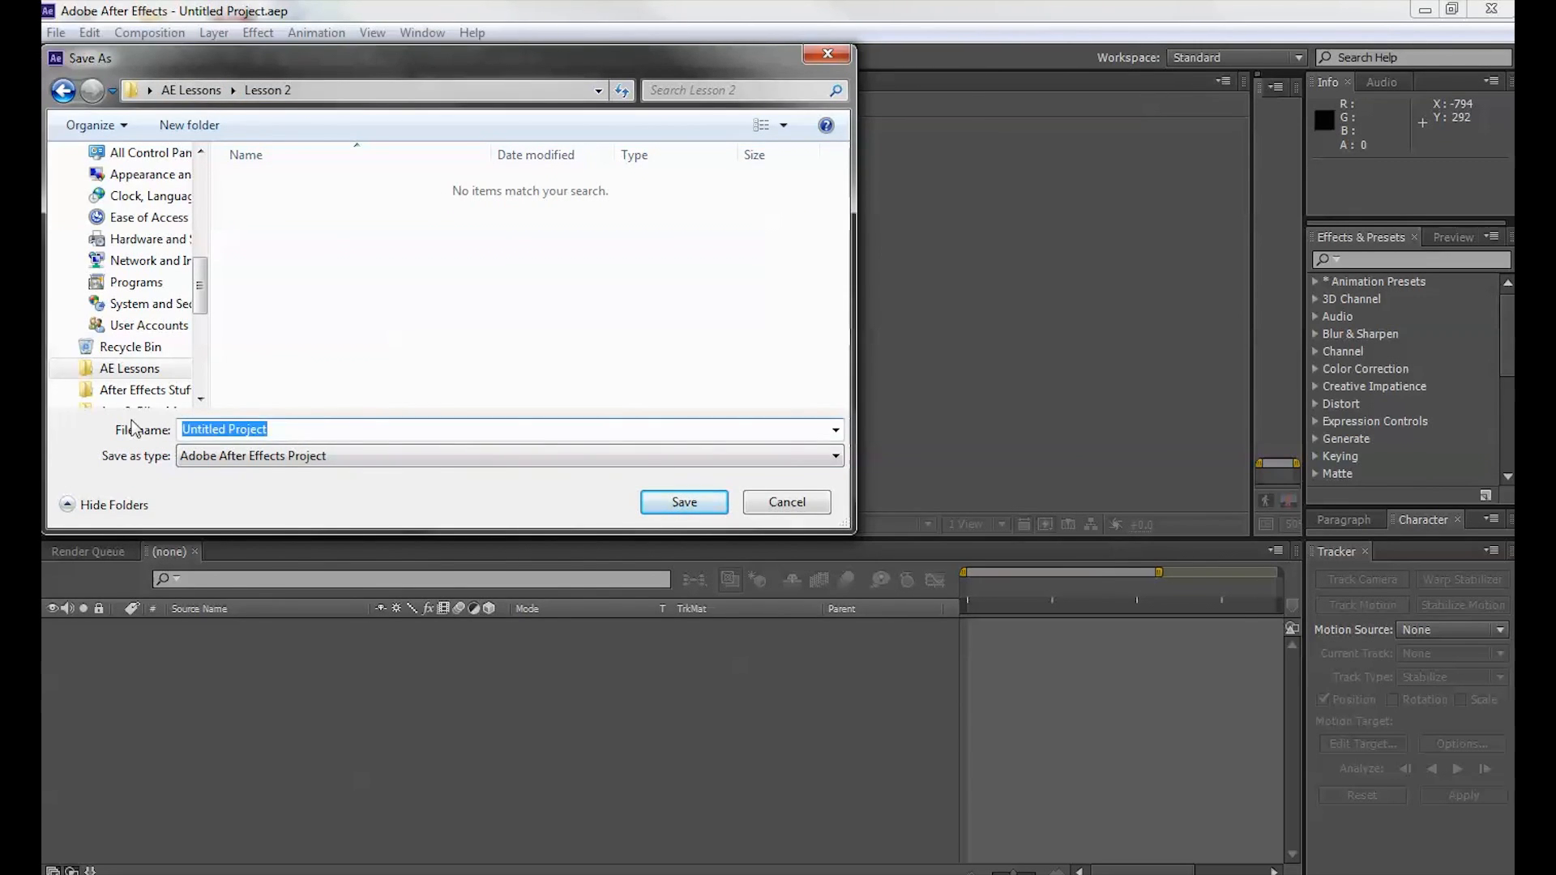
text(AE Effects)
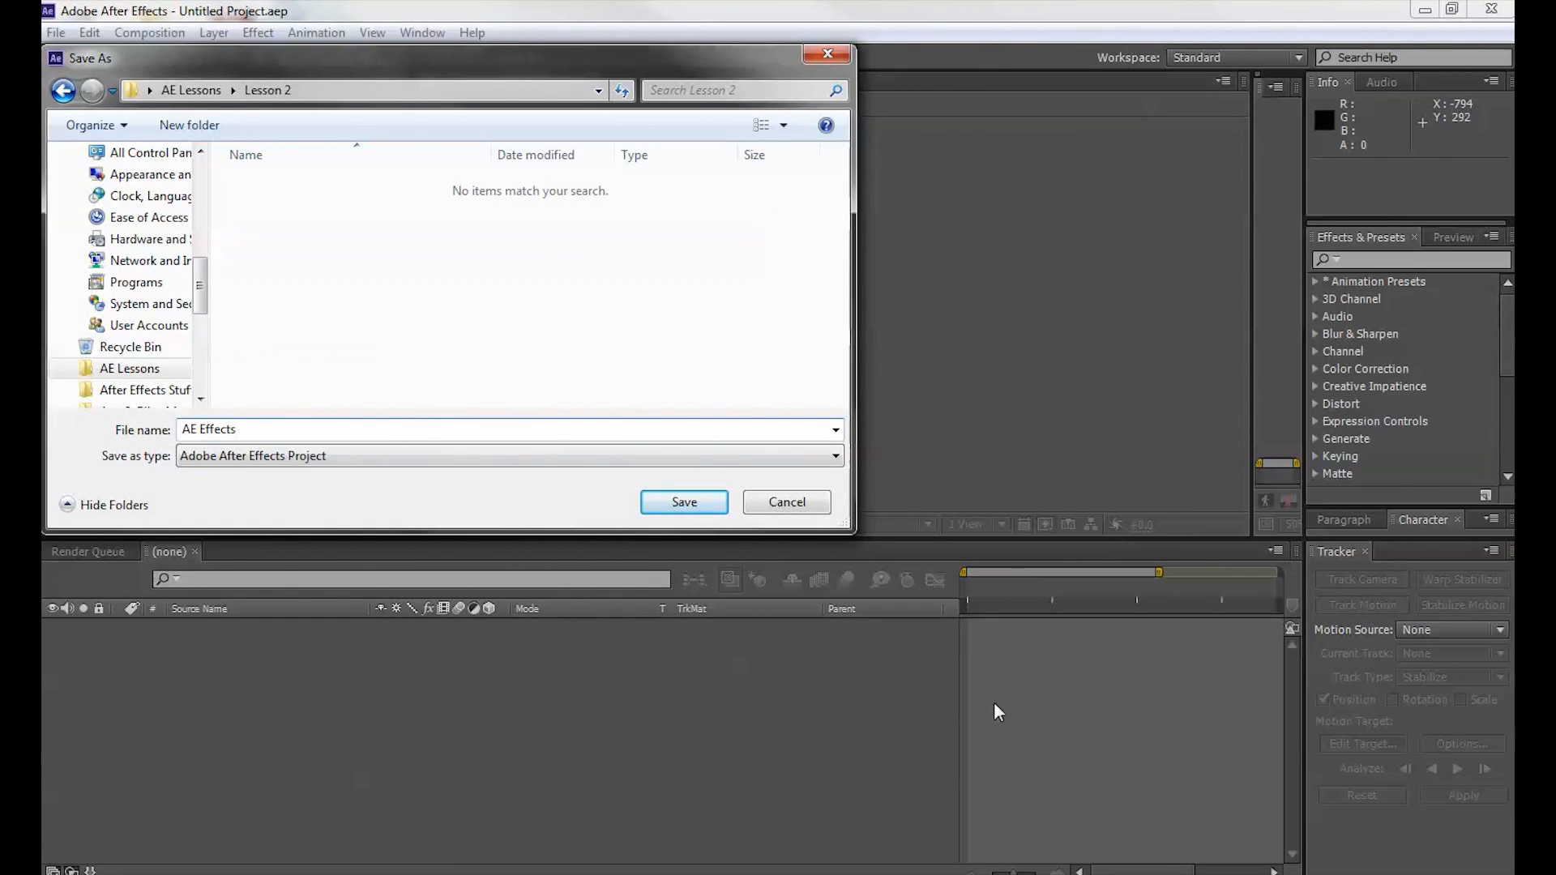
click(685, 499)
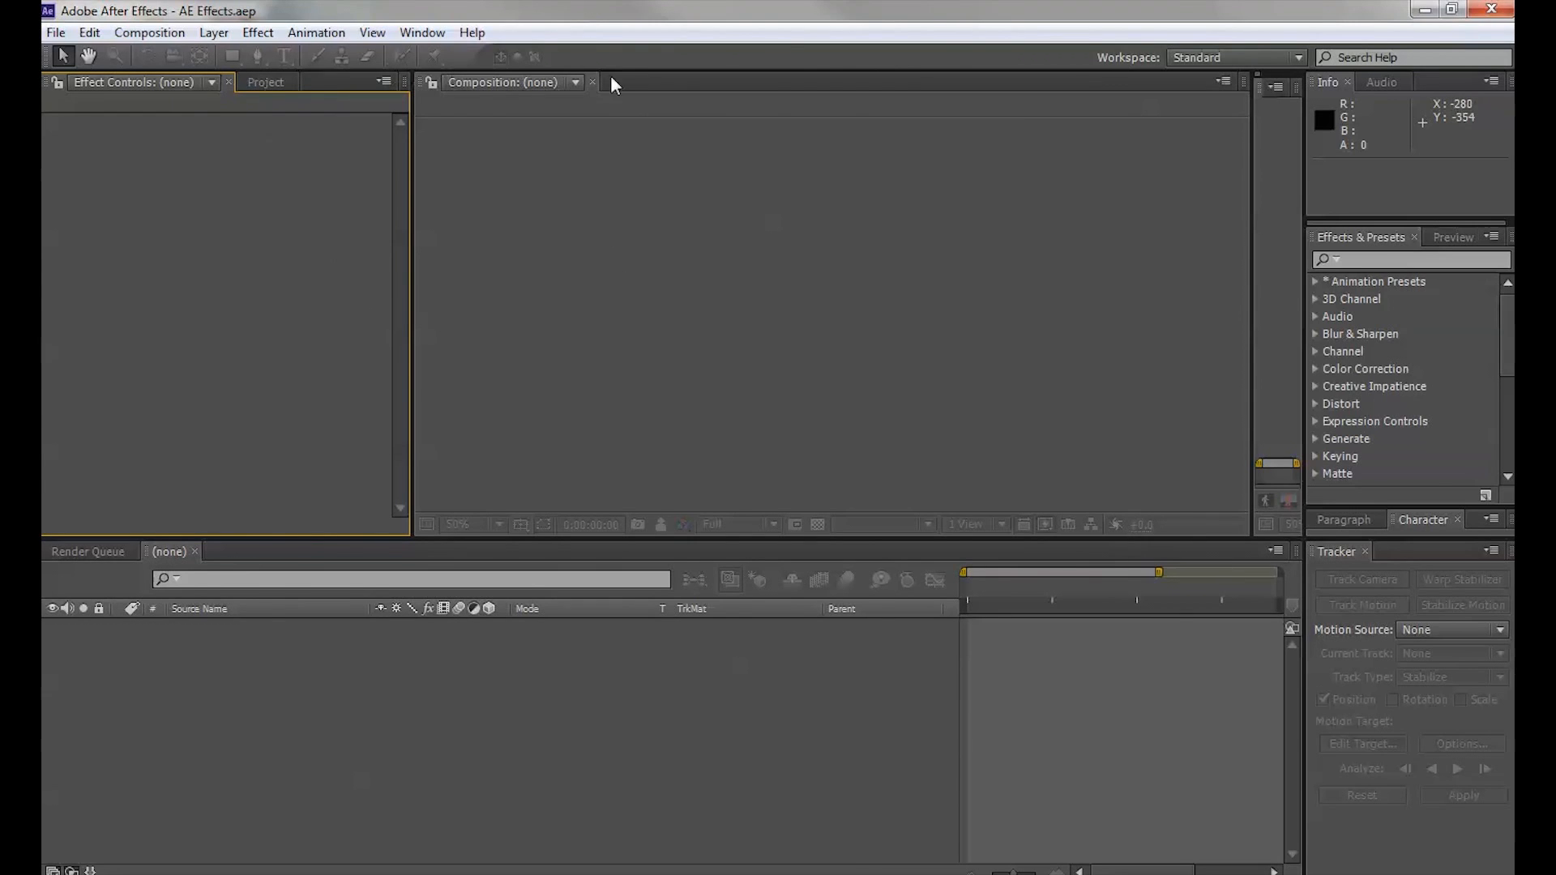
Switch the workspace layout to Effects.
click(431, 39)
mouse_move(458, 59)
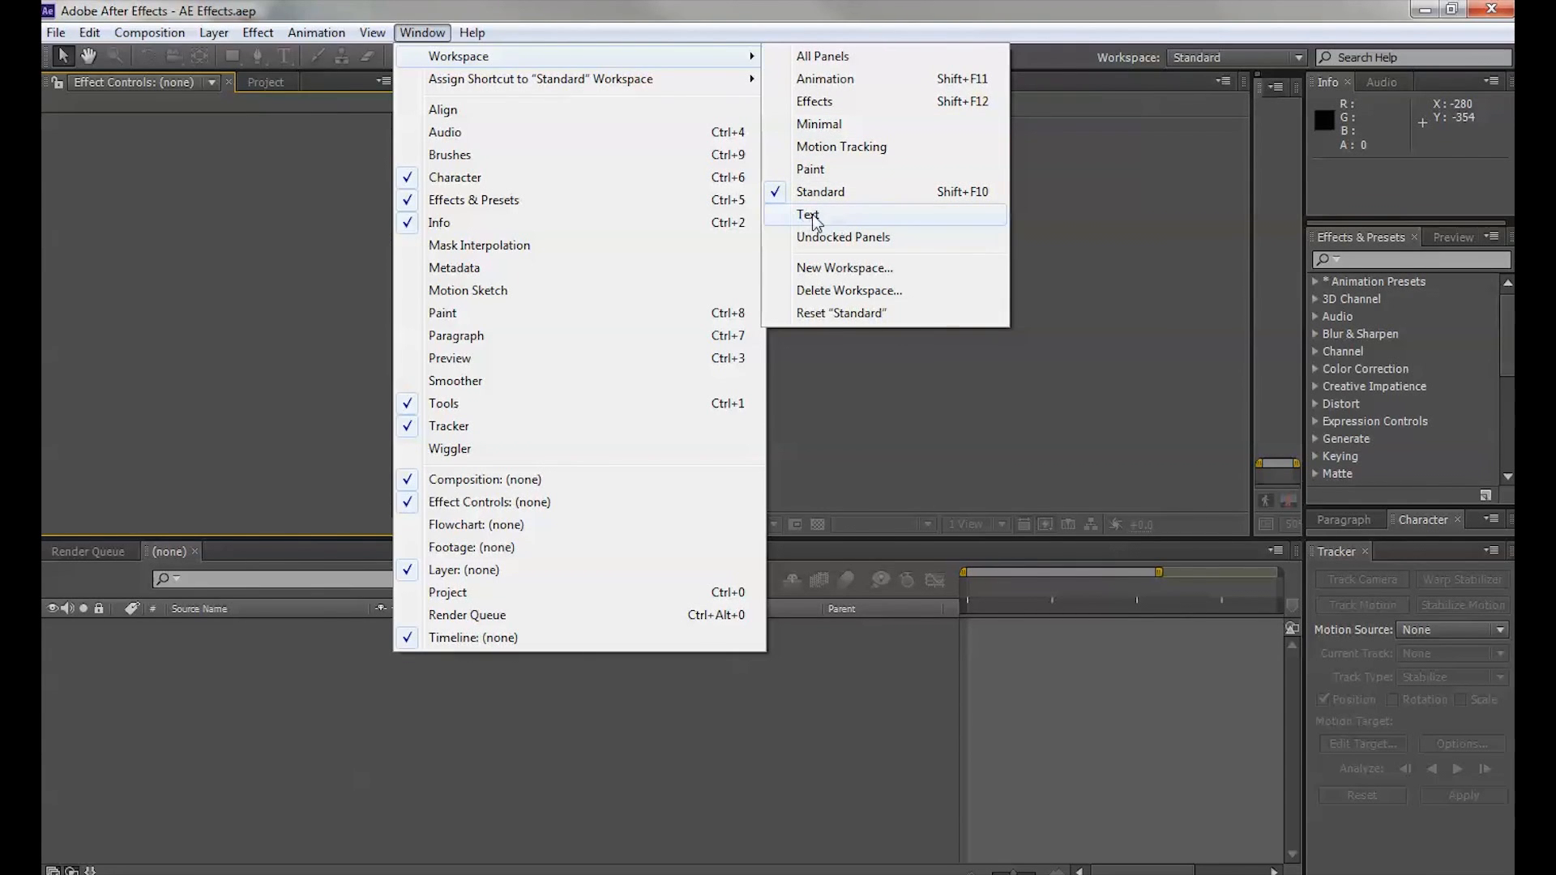
click(824, 107)
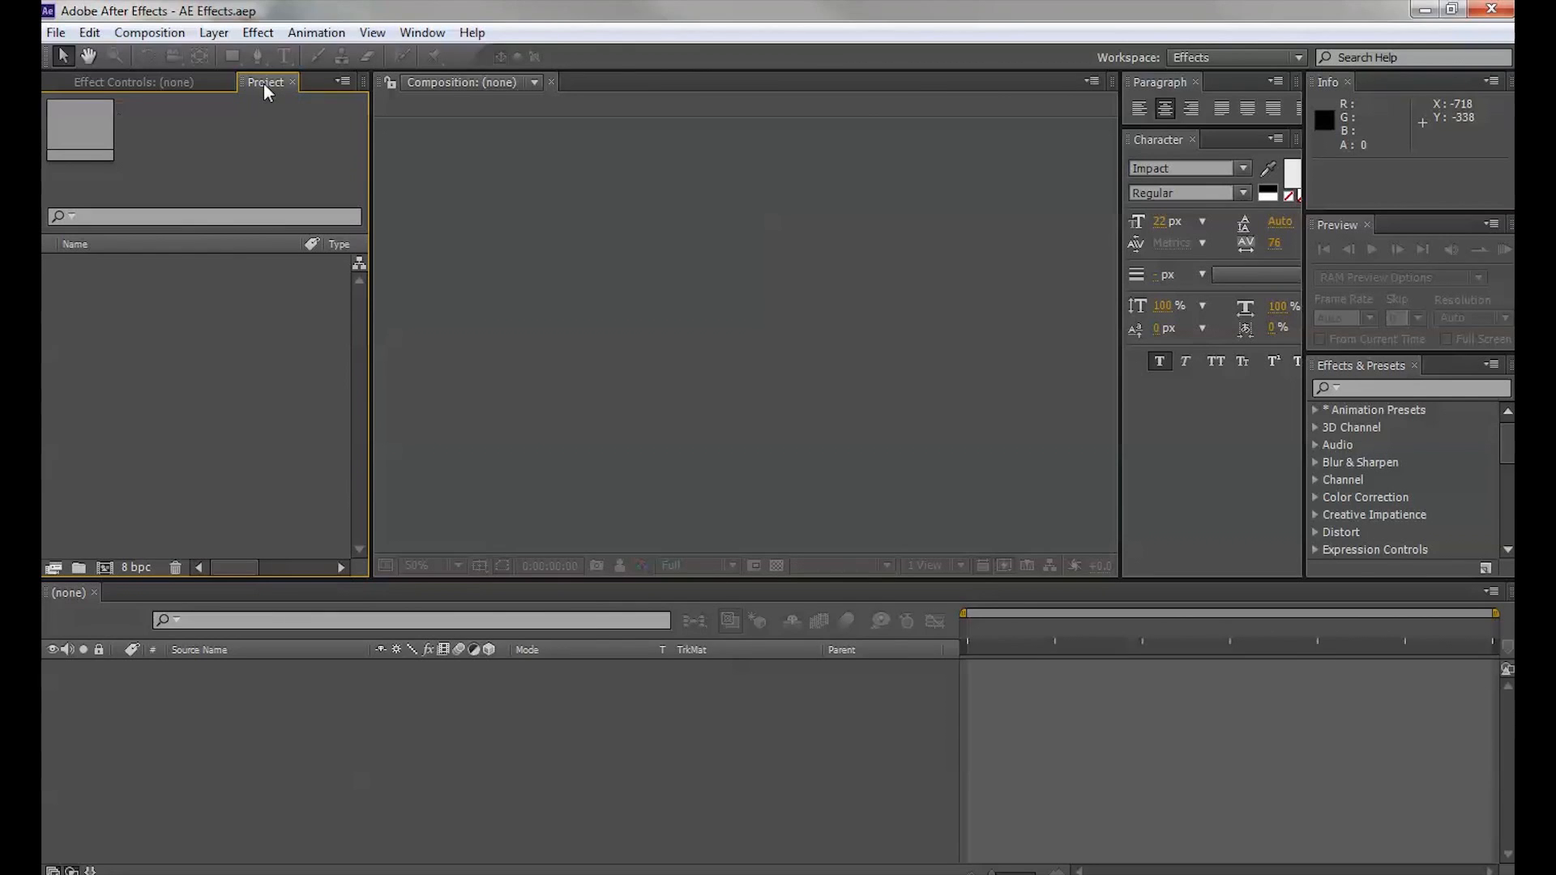
Import the Girl video clip from the VC Basic Training Footage folder as footage.
double_click(158, 318)
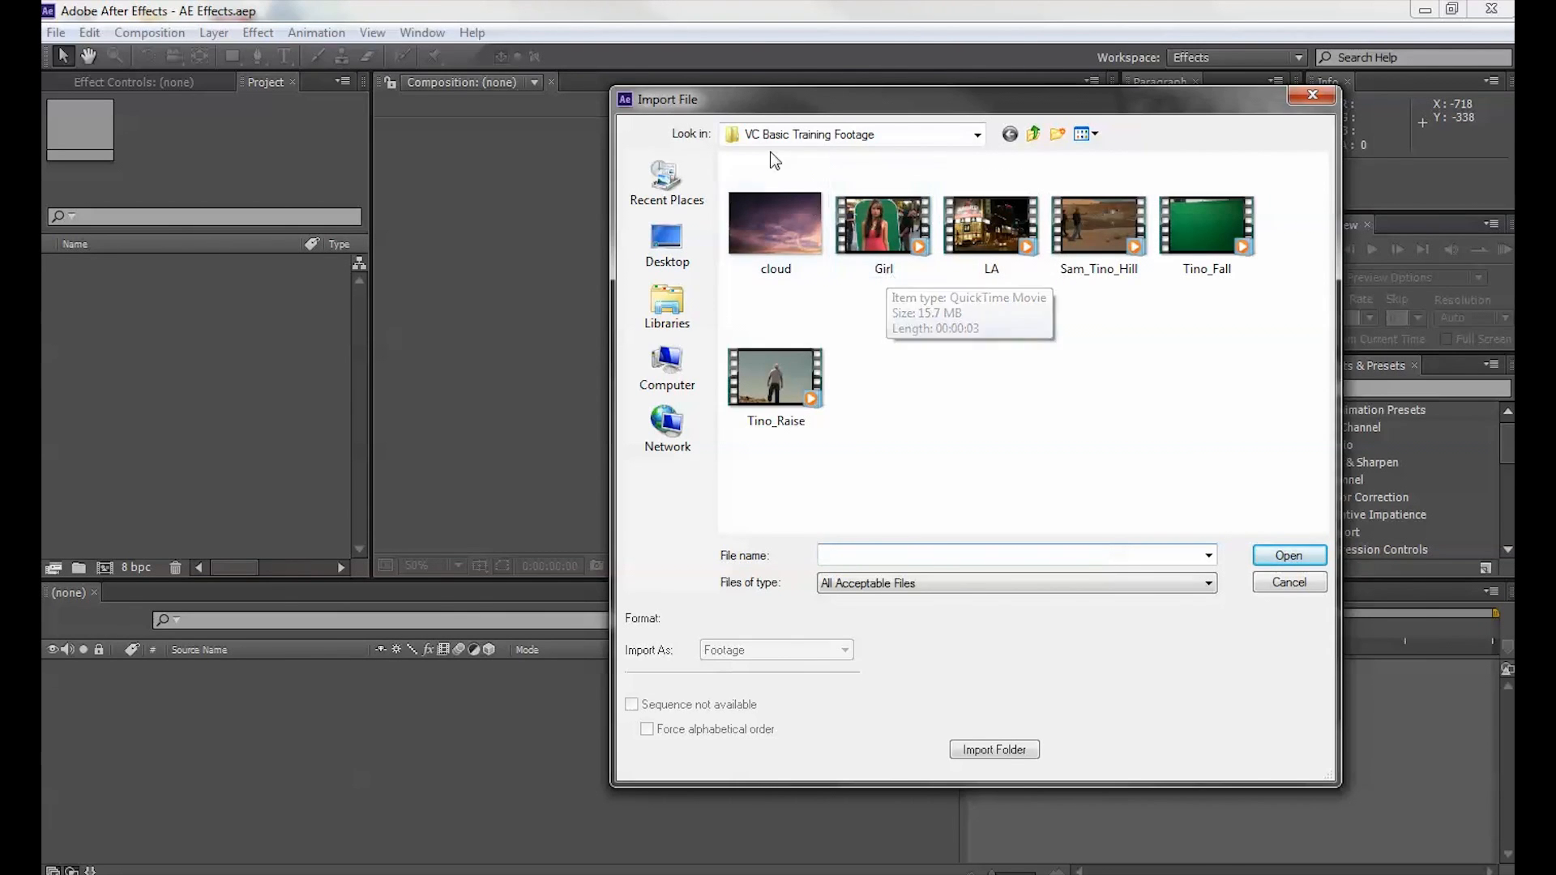
click(882, 226)
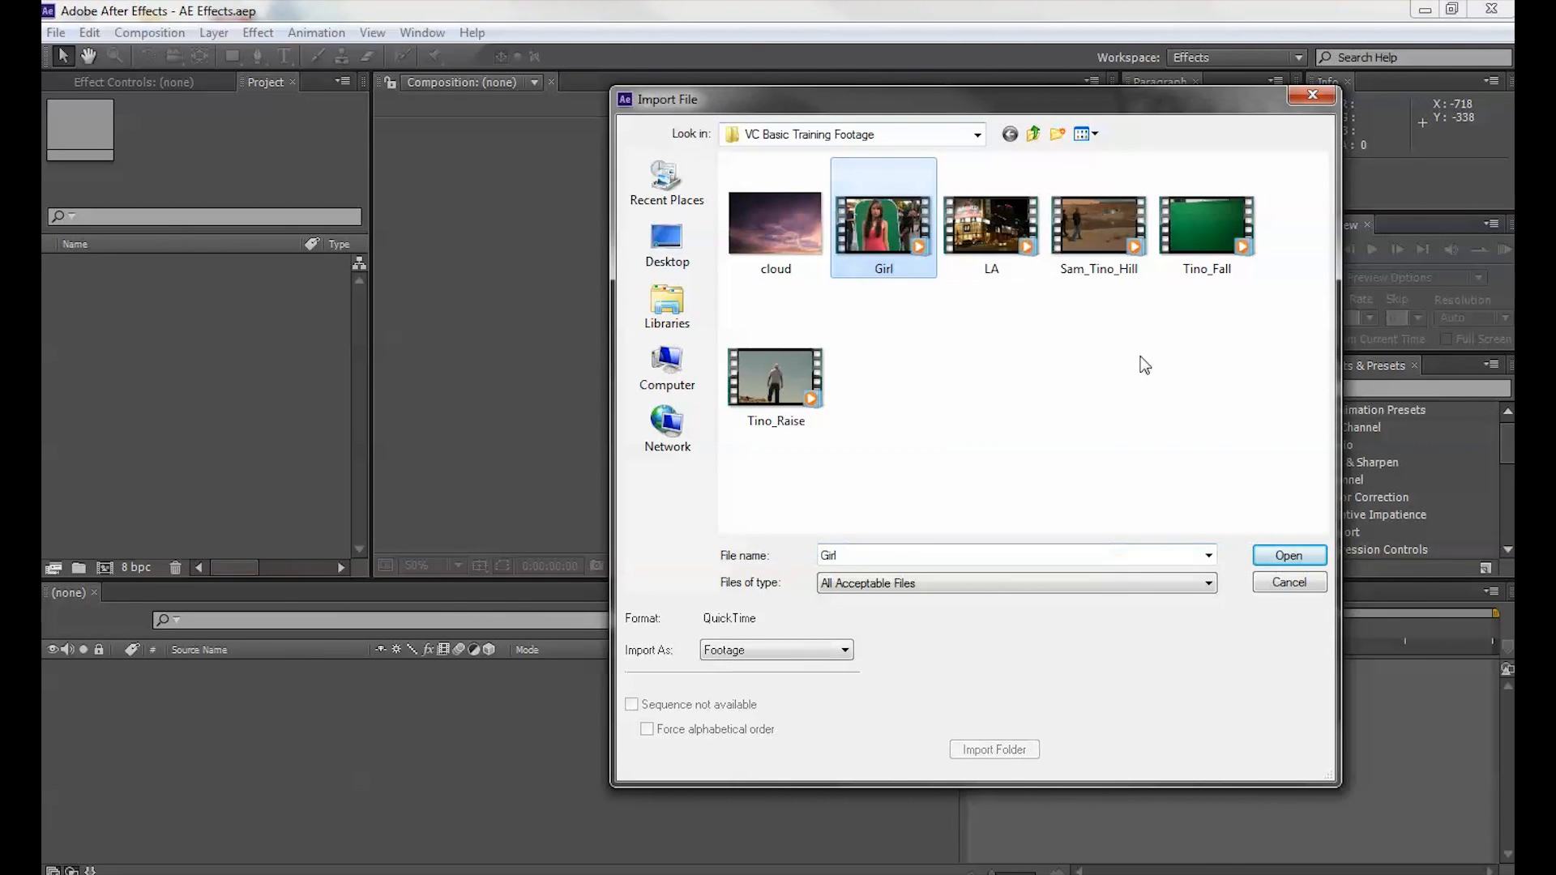
click(1289, 555)
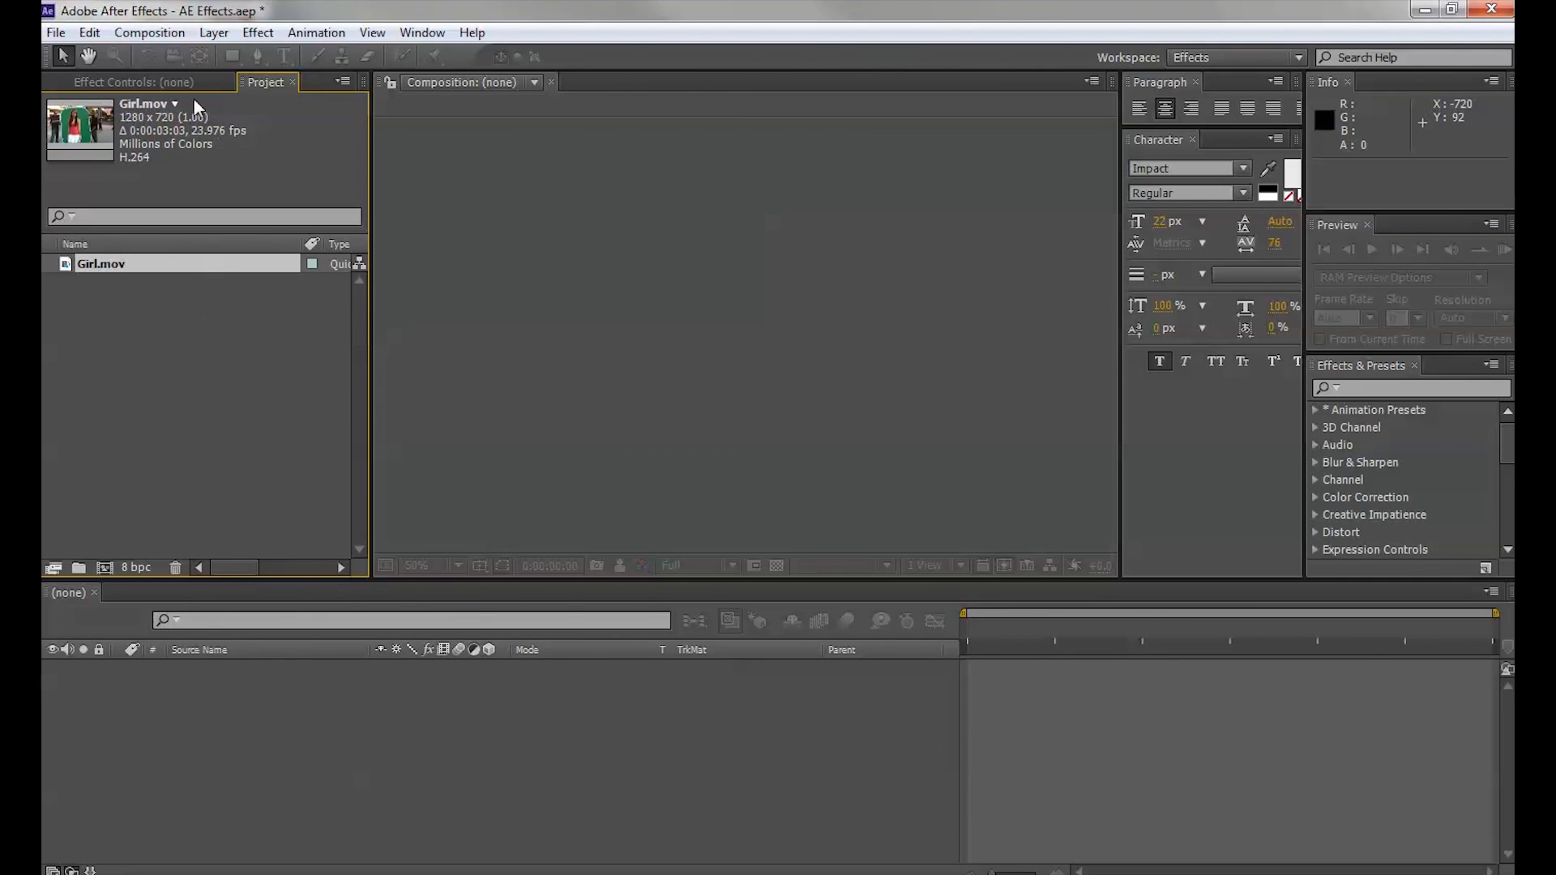
Create a new composition from the Girl.mov footage so that it matches the clip's settings.
click(151, 34)
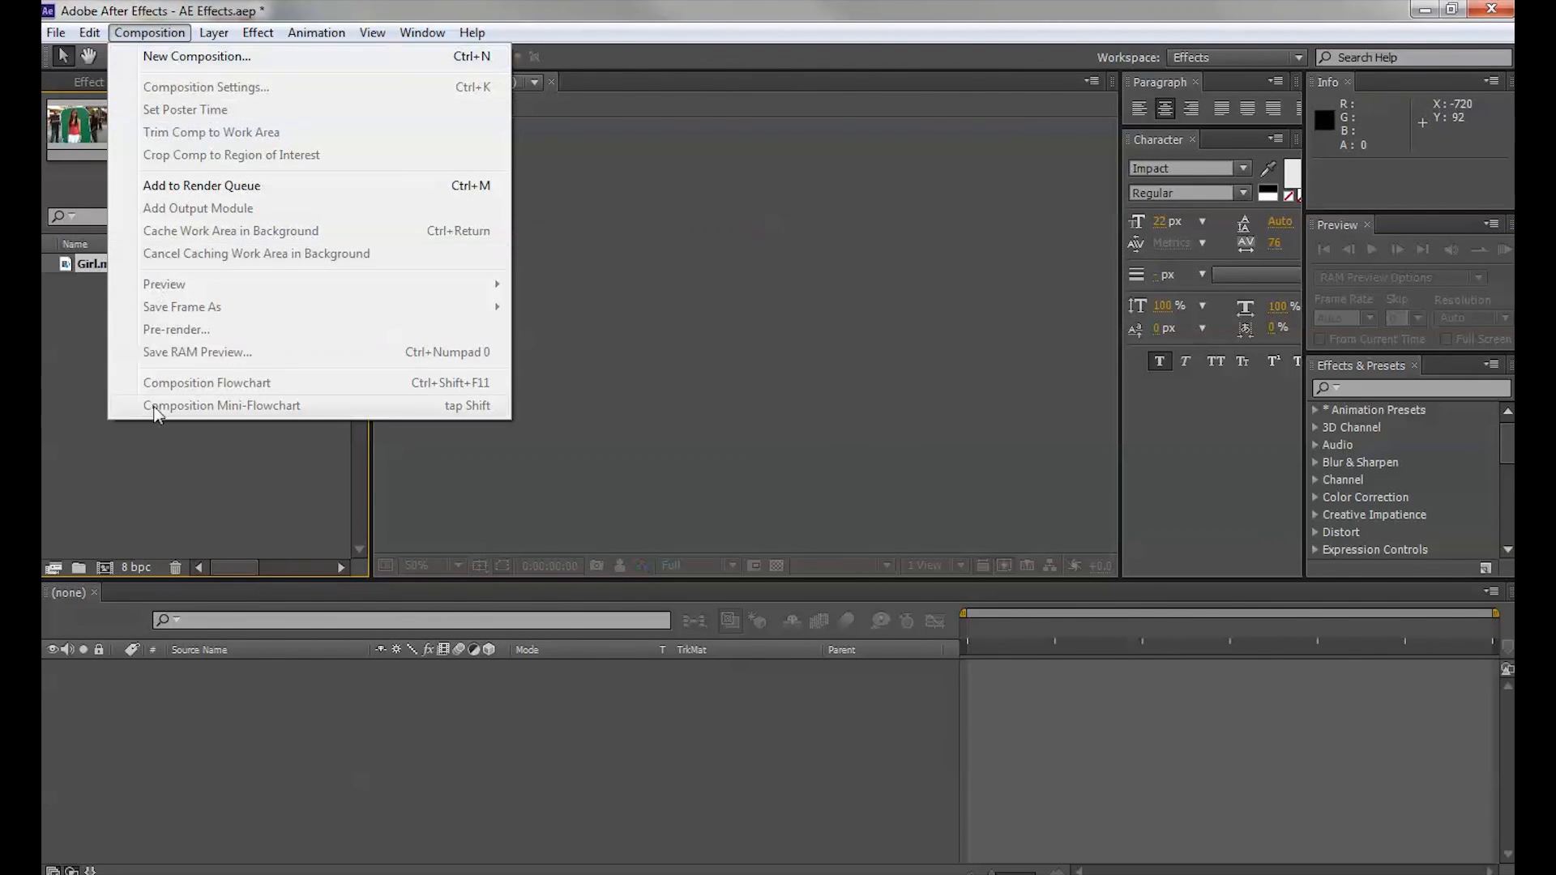
click(158, 451)
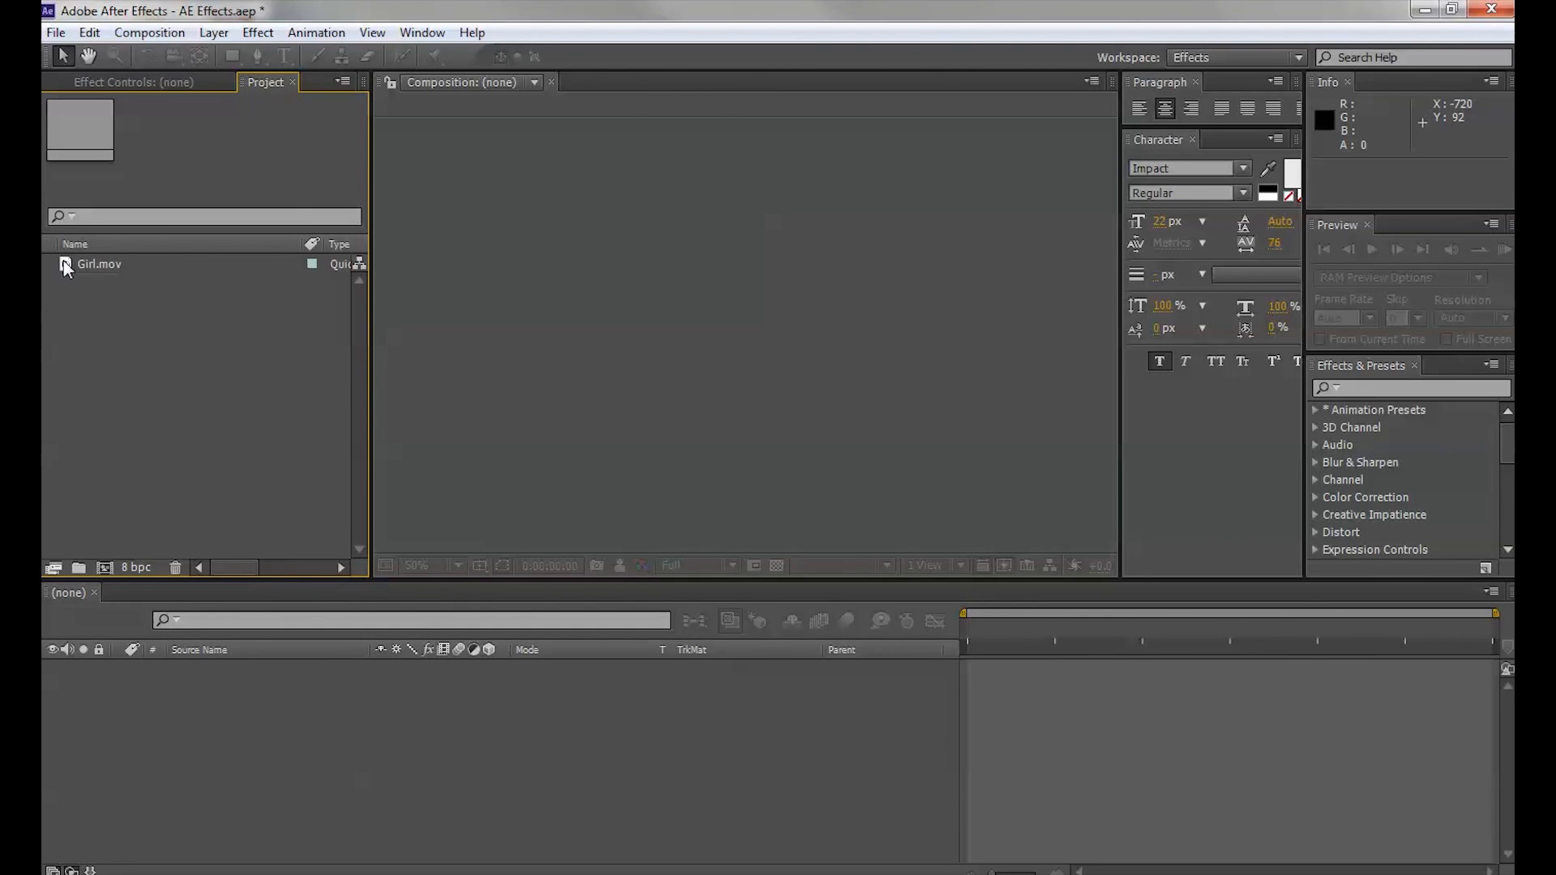
drag(64, 261, 103, 567)
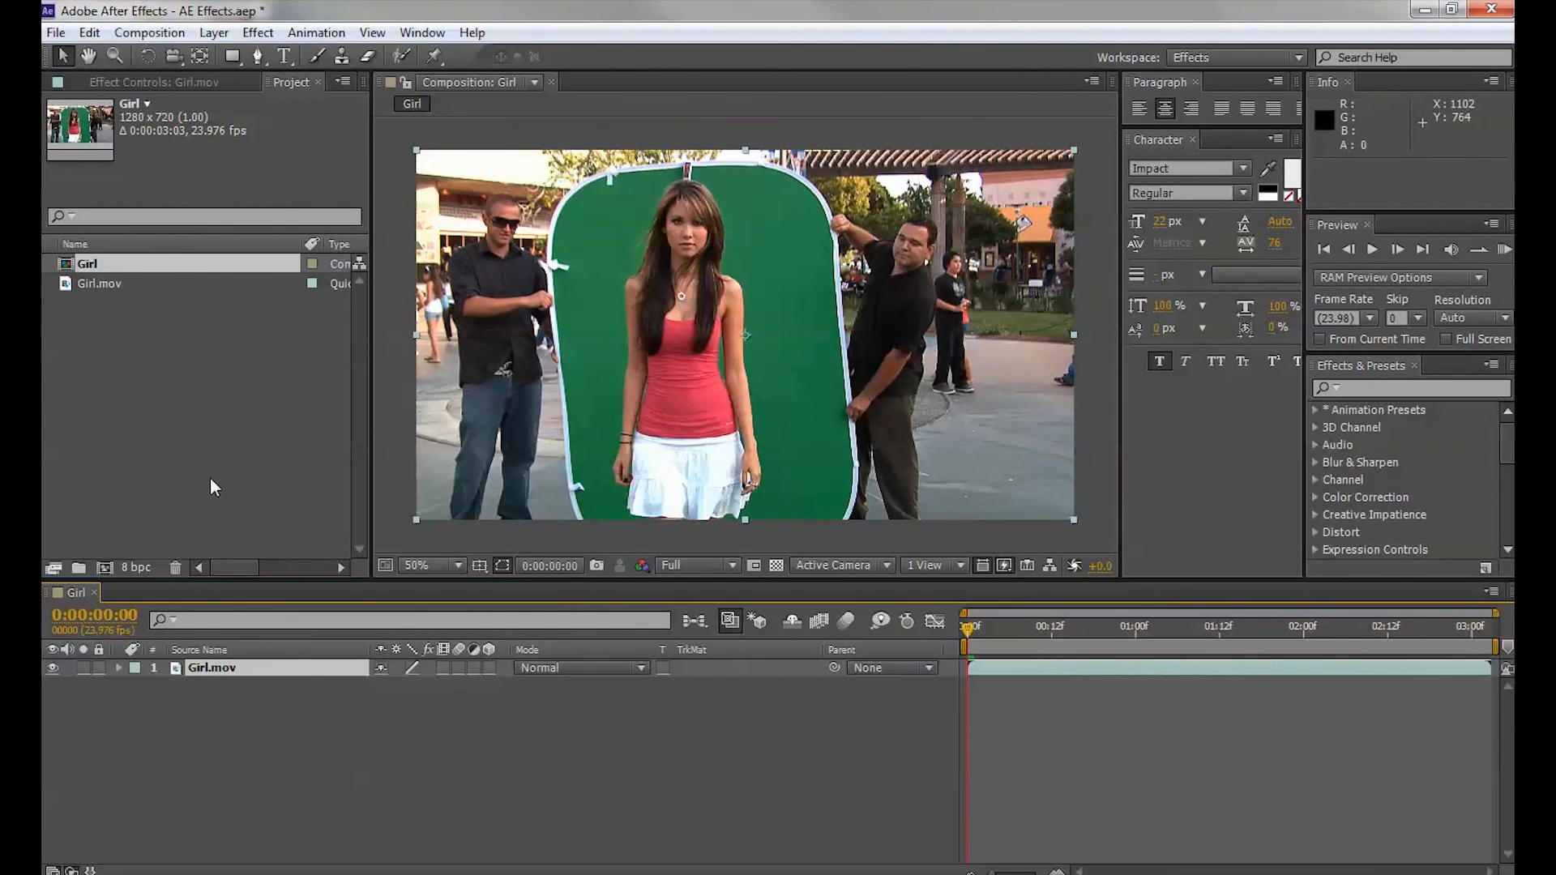
click(257, 33)
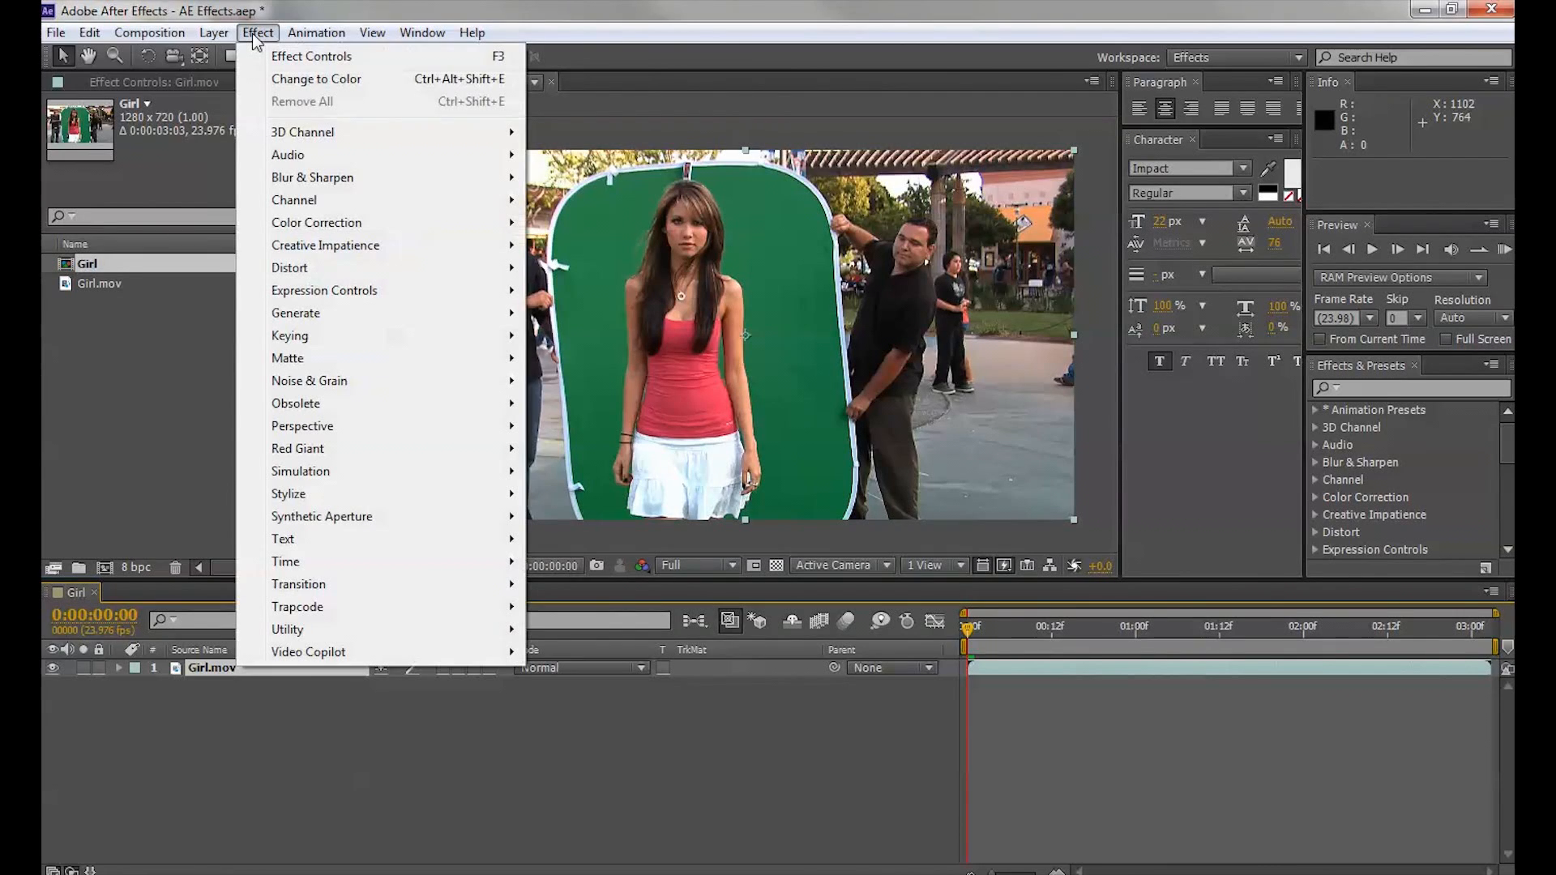
click(257, 37)
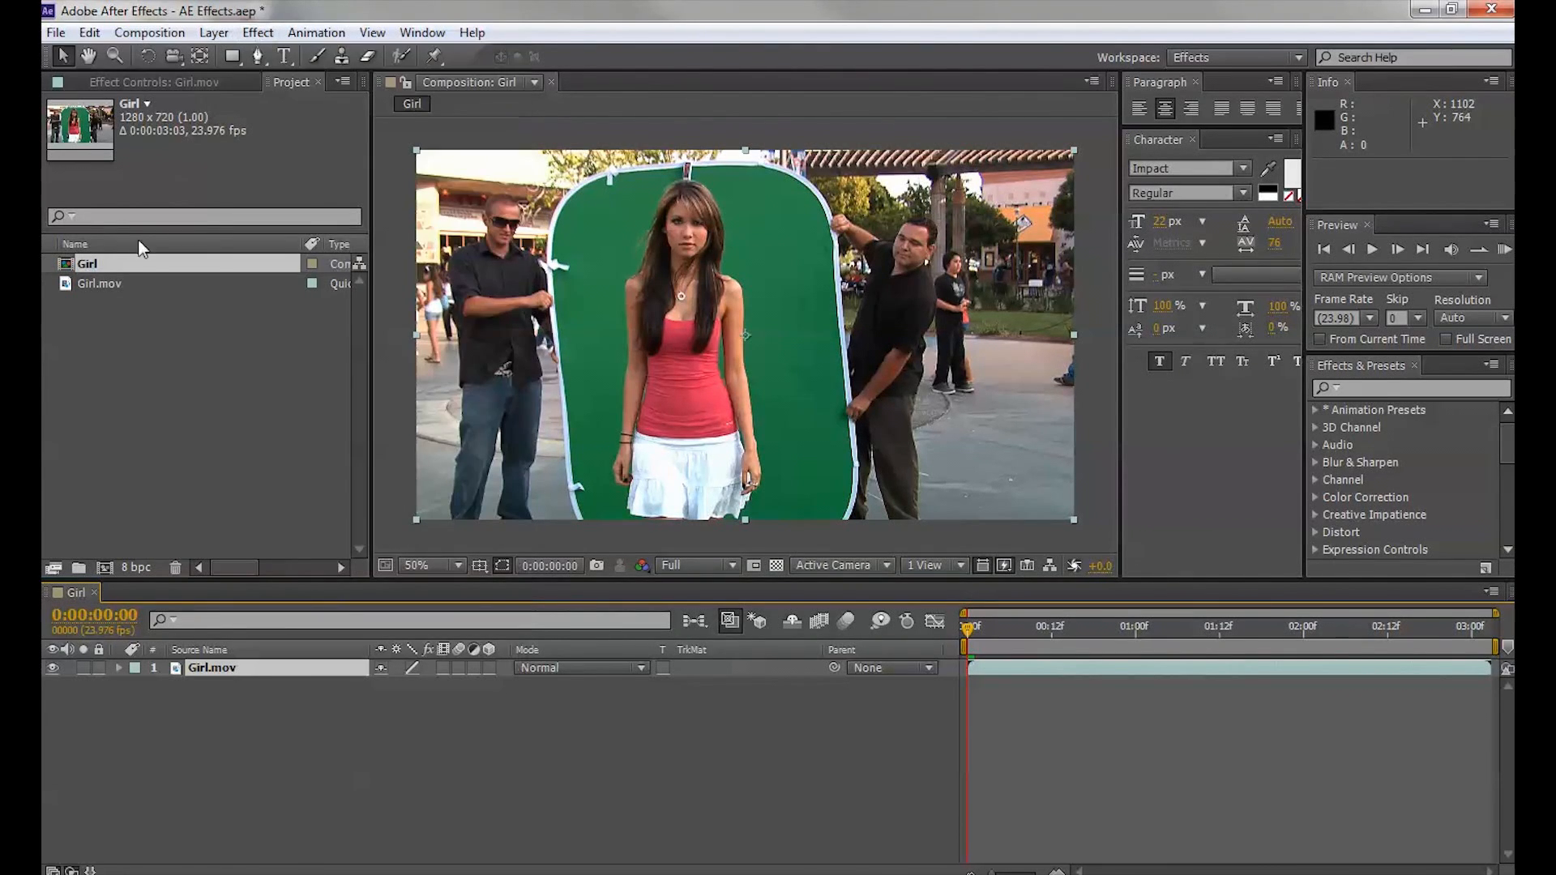
click(404, 693)
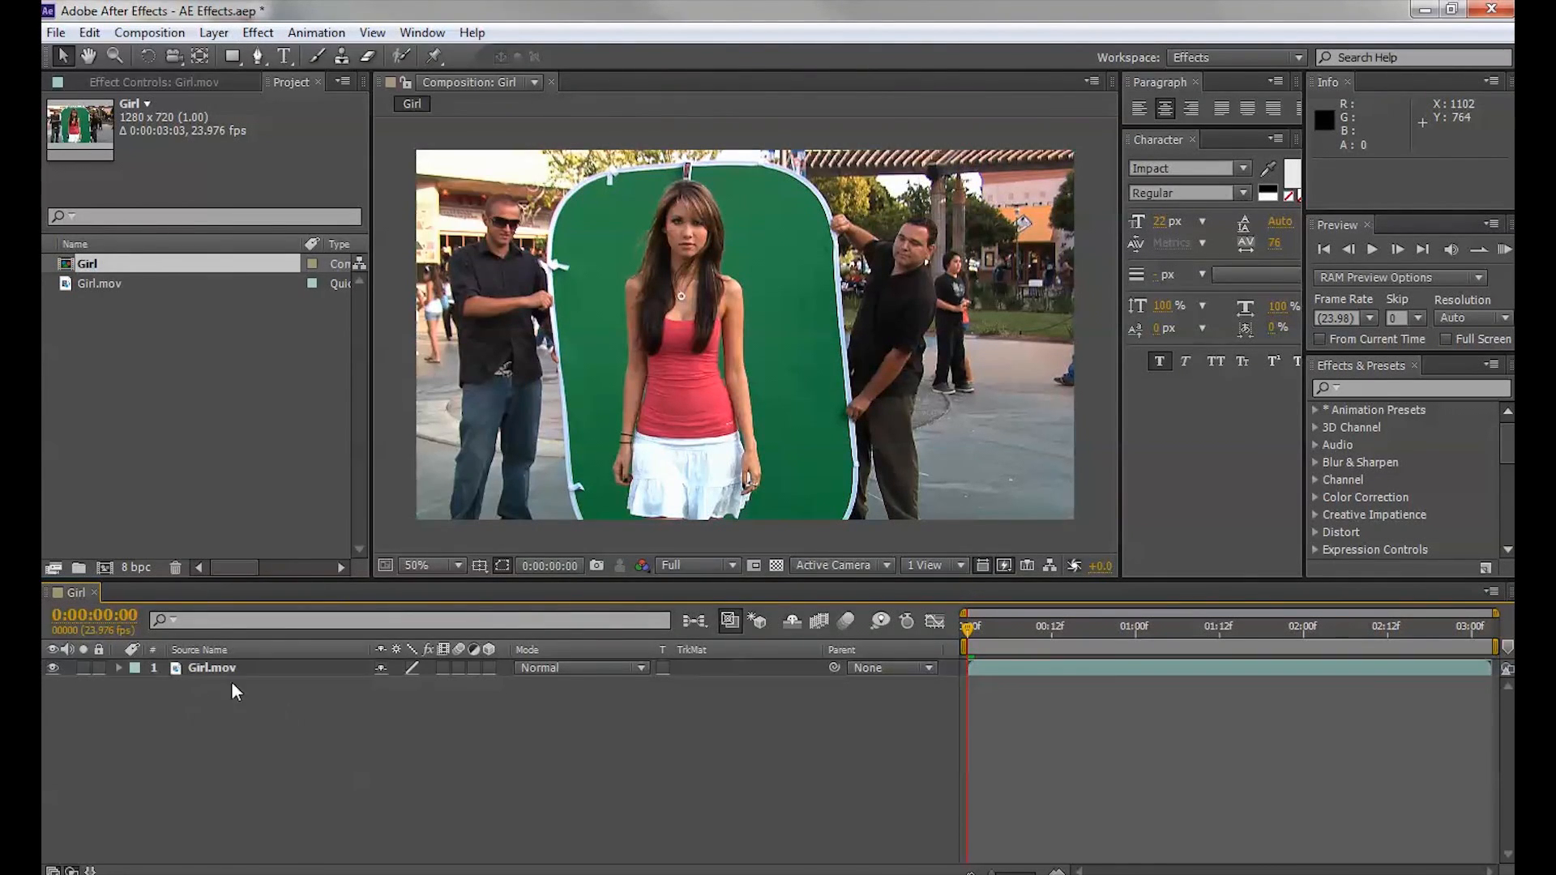
Apply the Fast Blur effect to the Girl.mov layer with Blurriness at 69 and Repeat Edge Pixels enabled.
click(206, 666)
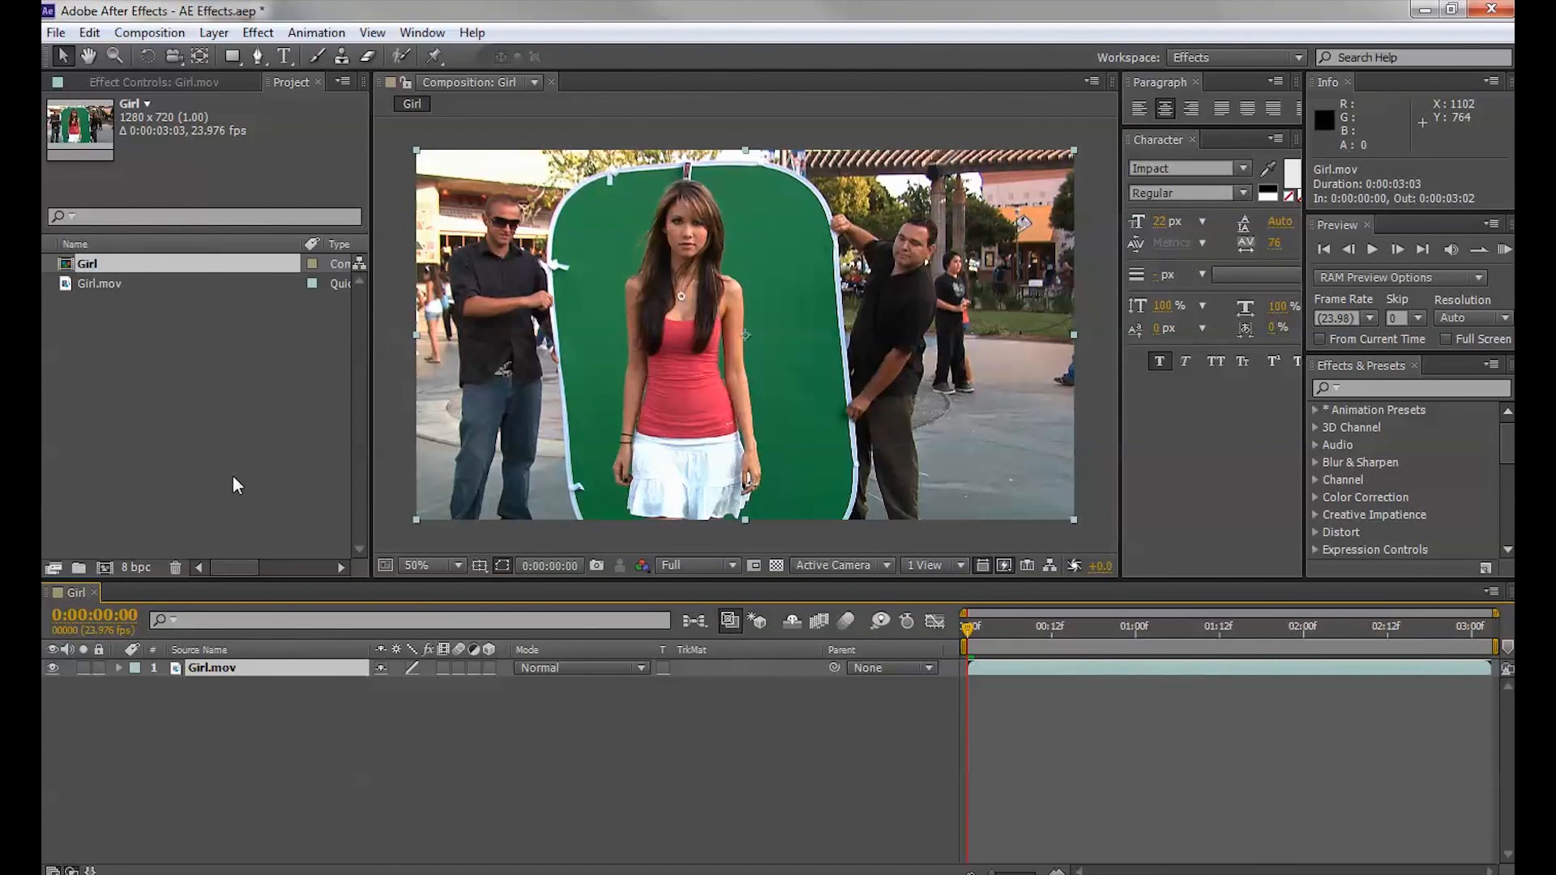
click(258, 34)
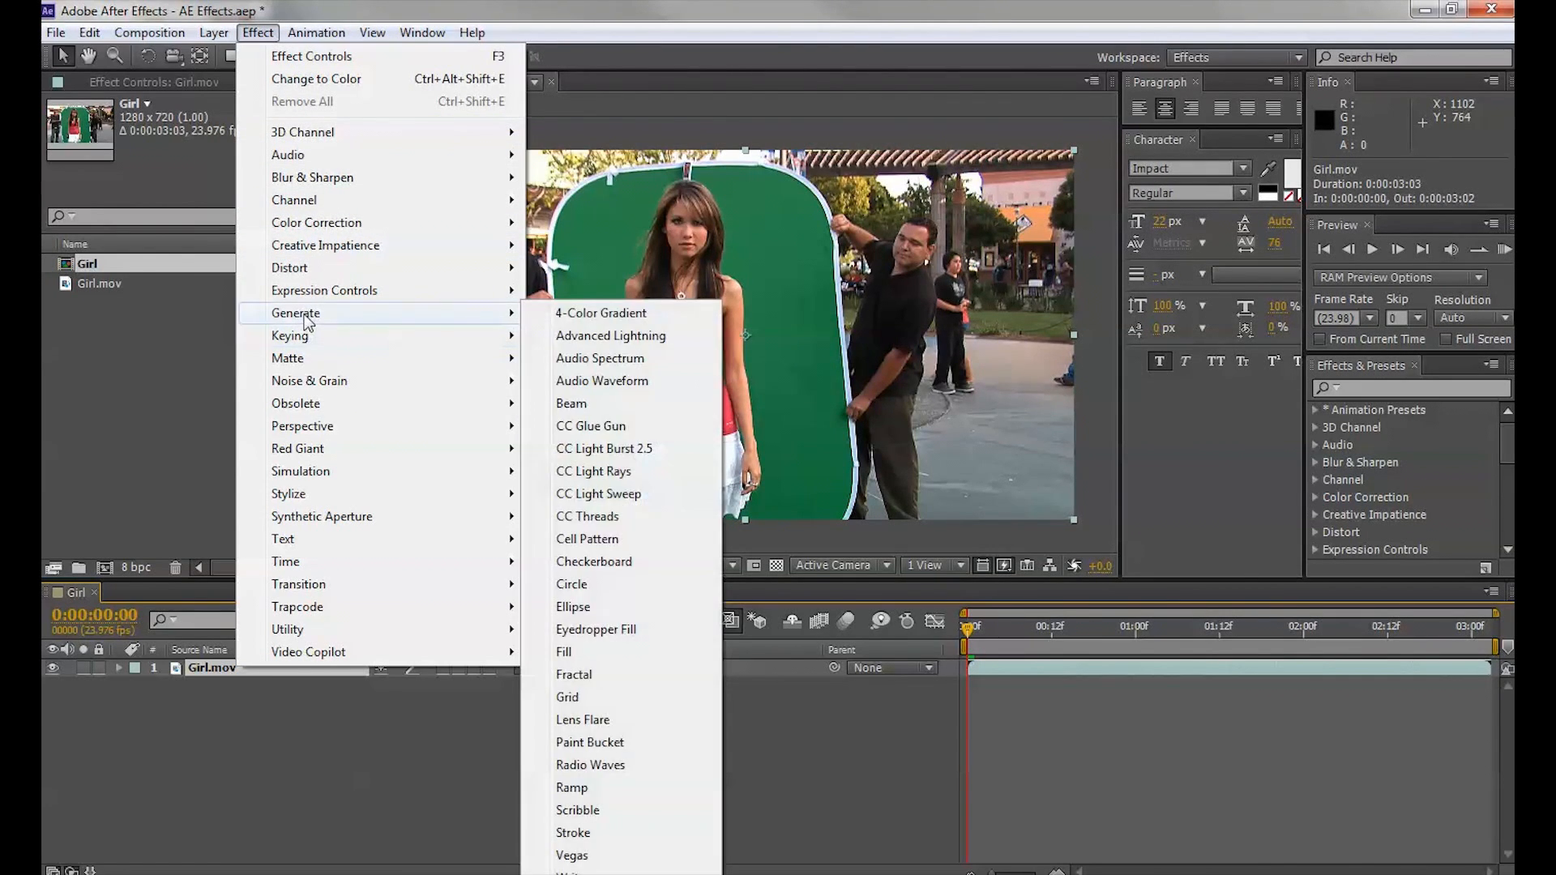
mouse_move(304, 274)
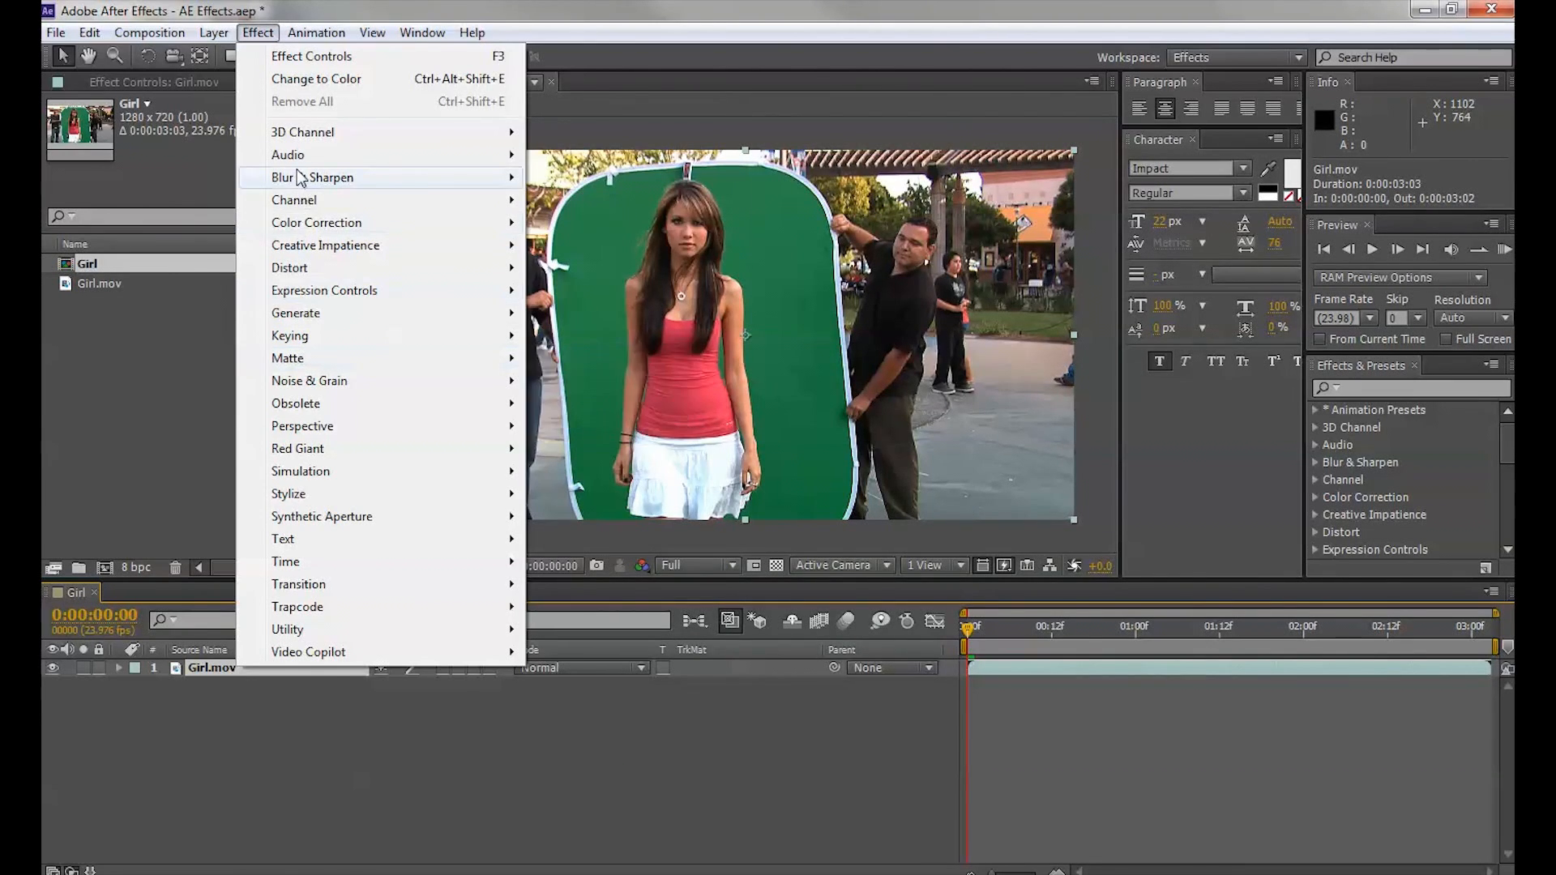
mouse_move(331, 185)
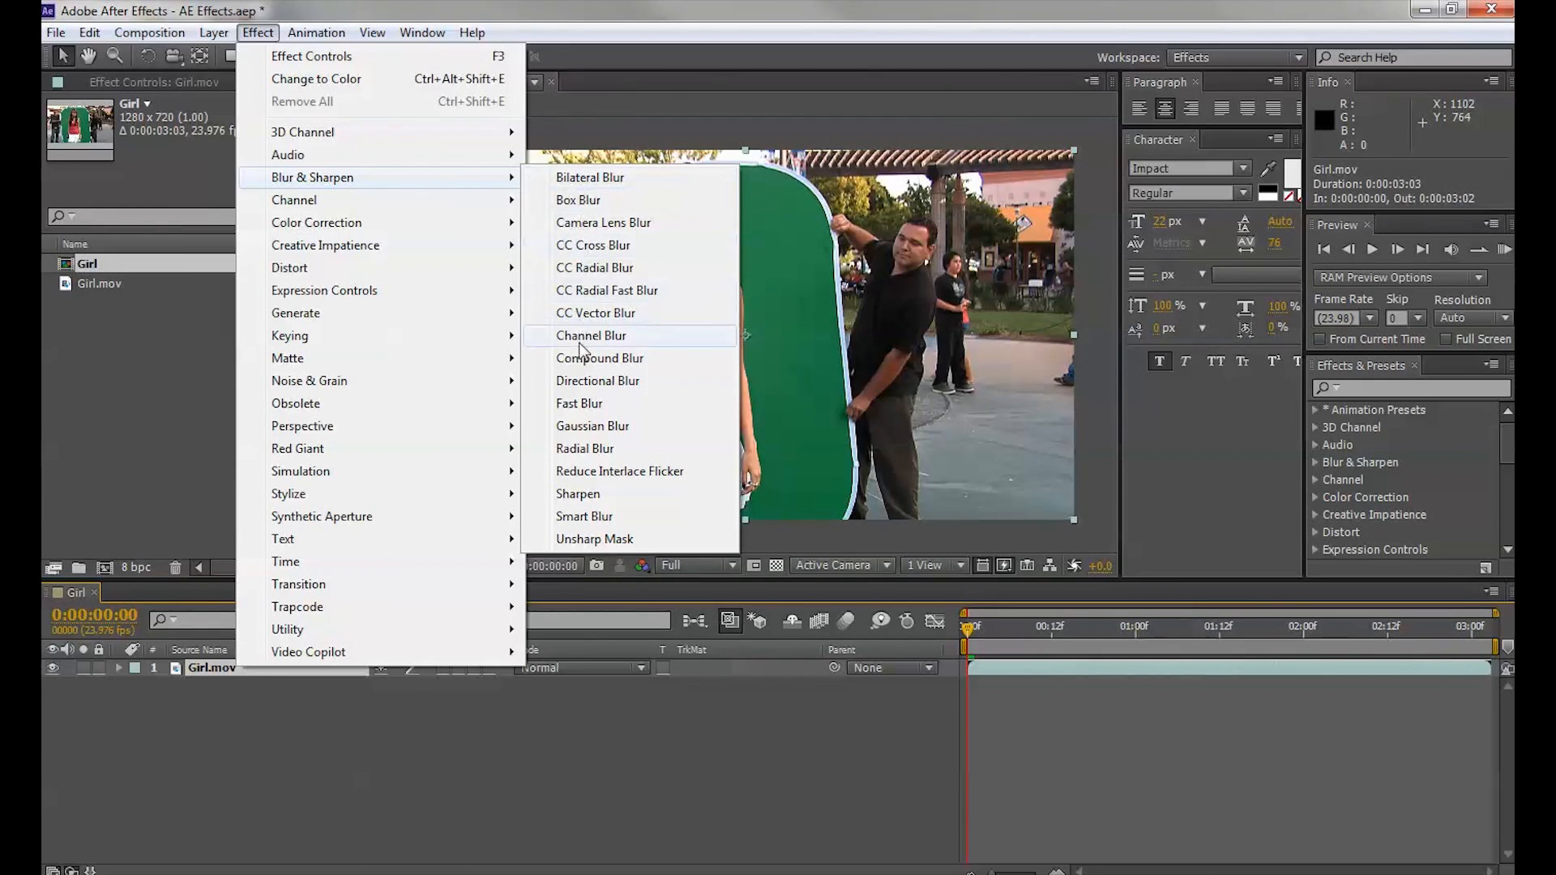
click(582, 404)
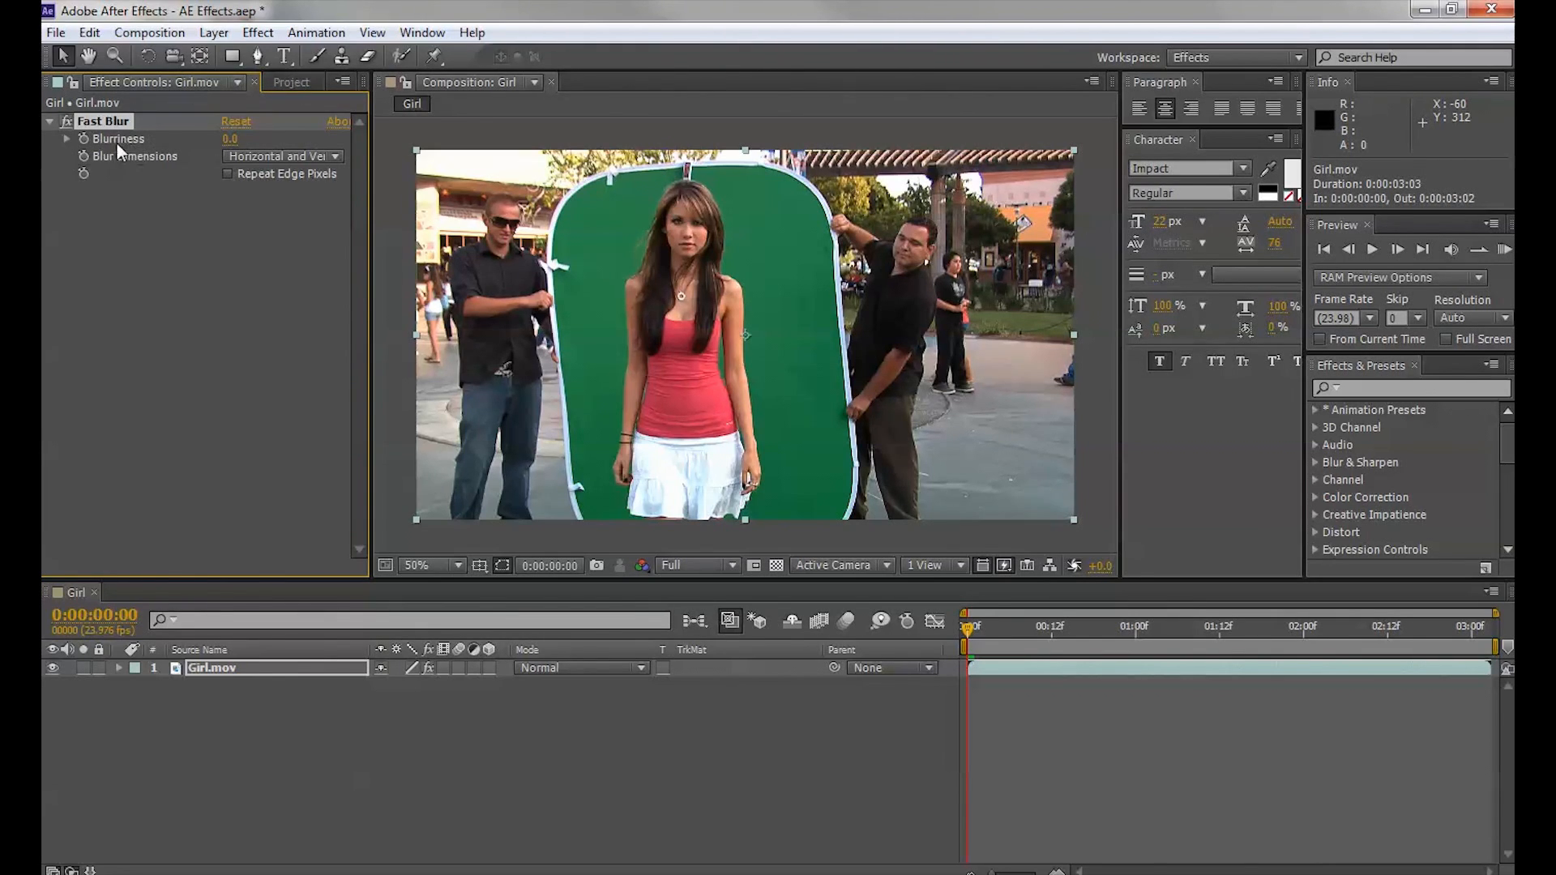
drag(232, 139, 296, 135)
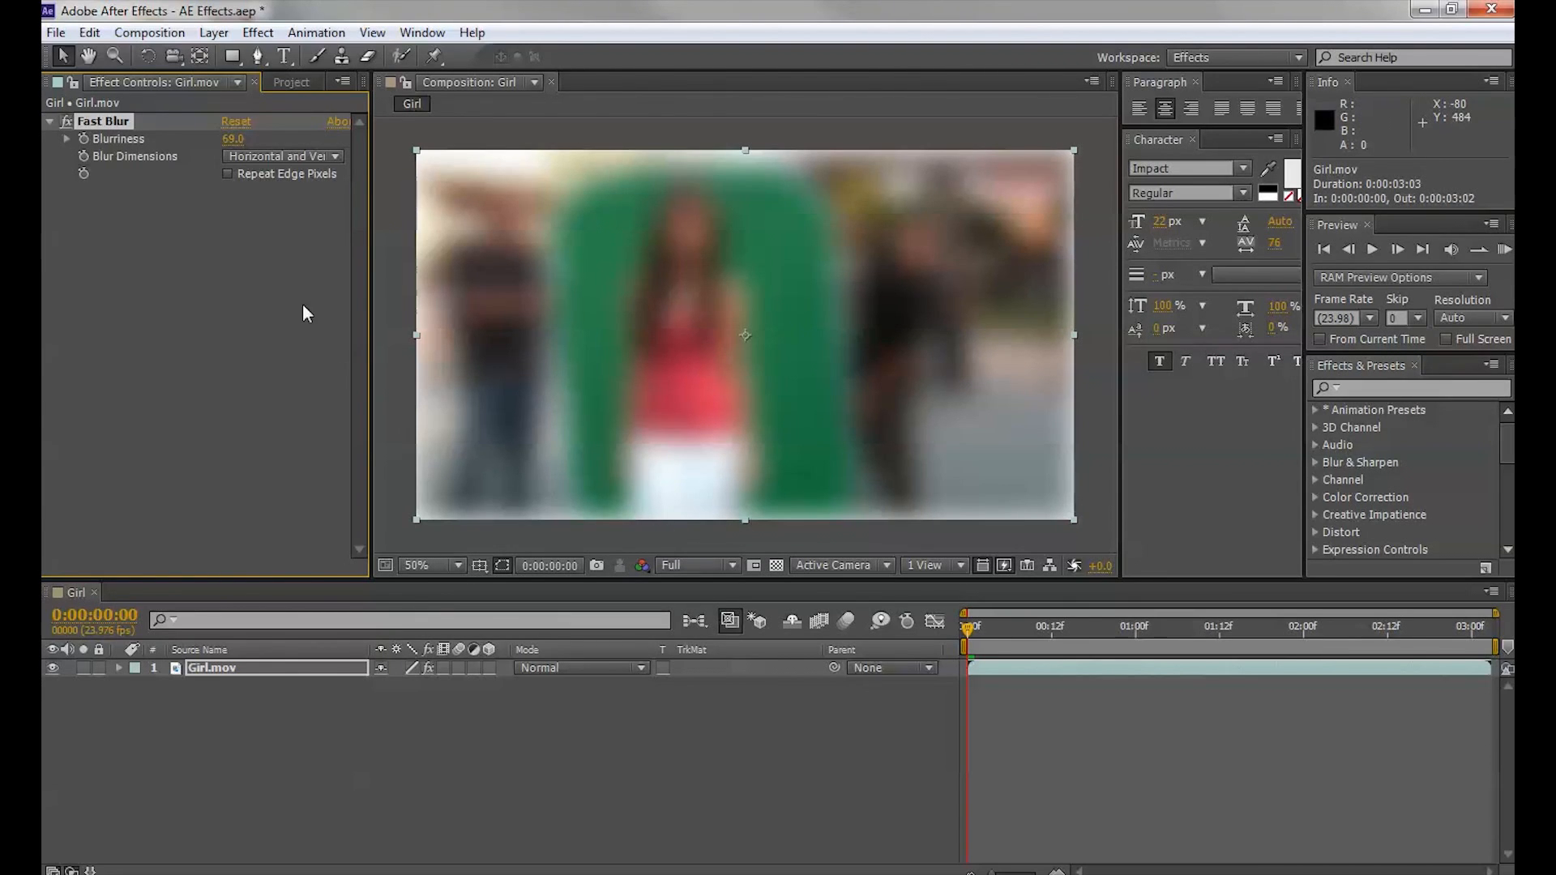
click(228, 173)
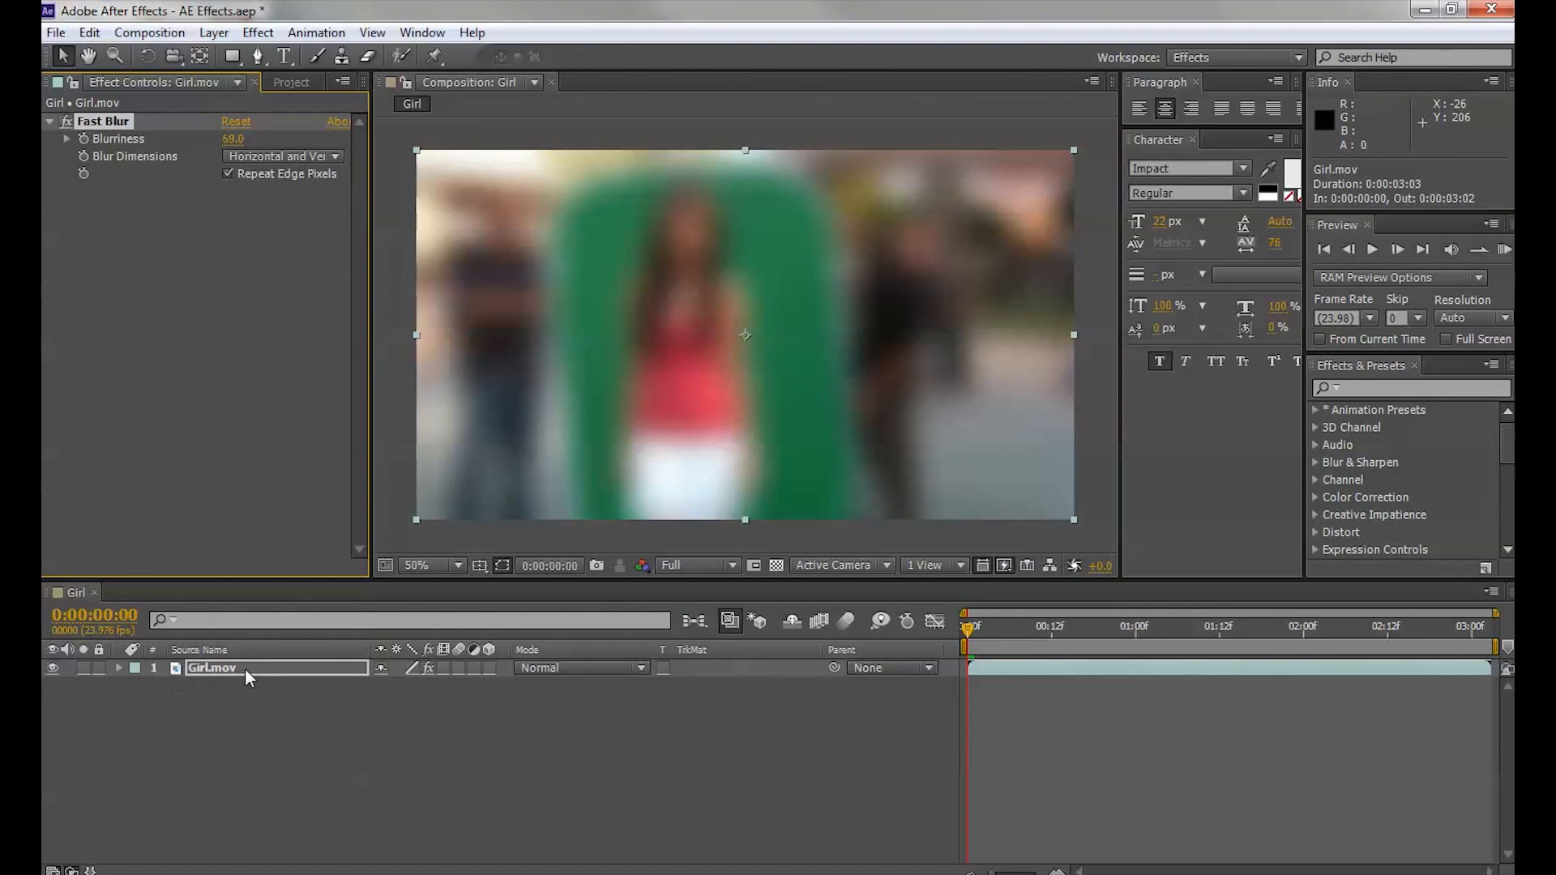
Expand the Girl.mov layer's effects in the timeline down to the individual Fast Blur properties.
click(117, 668)
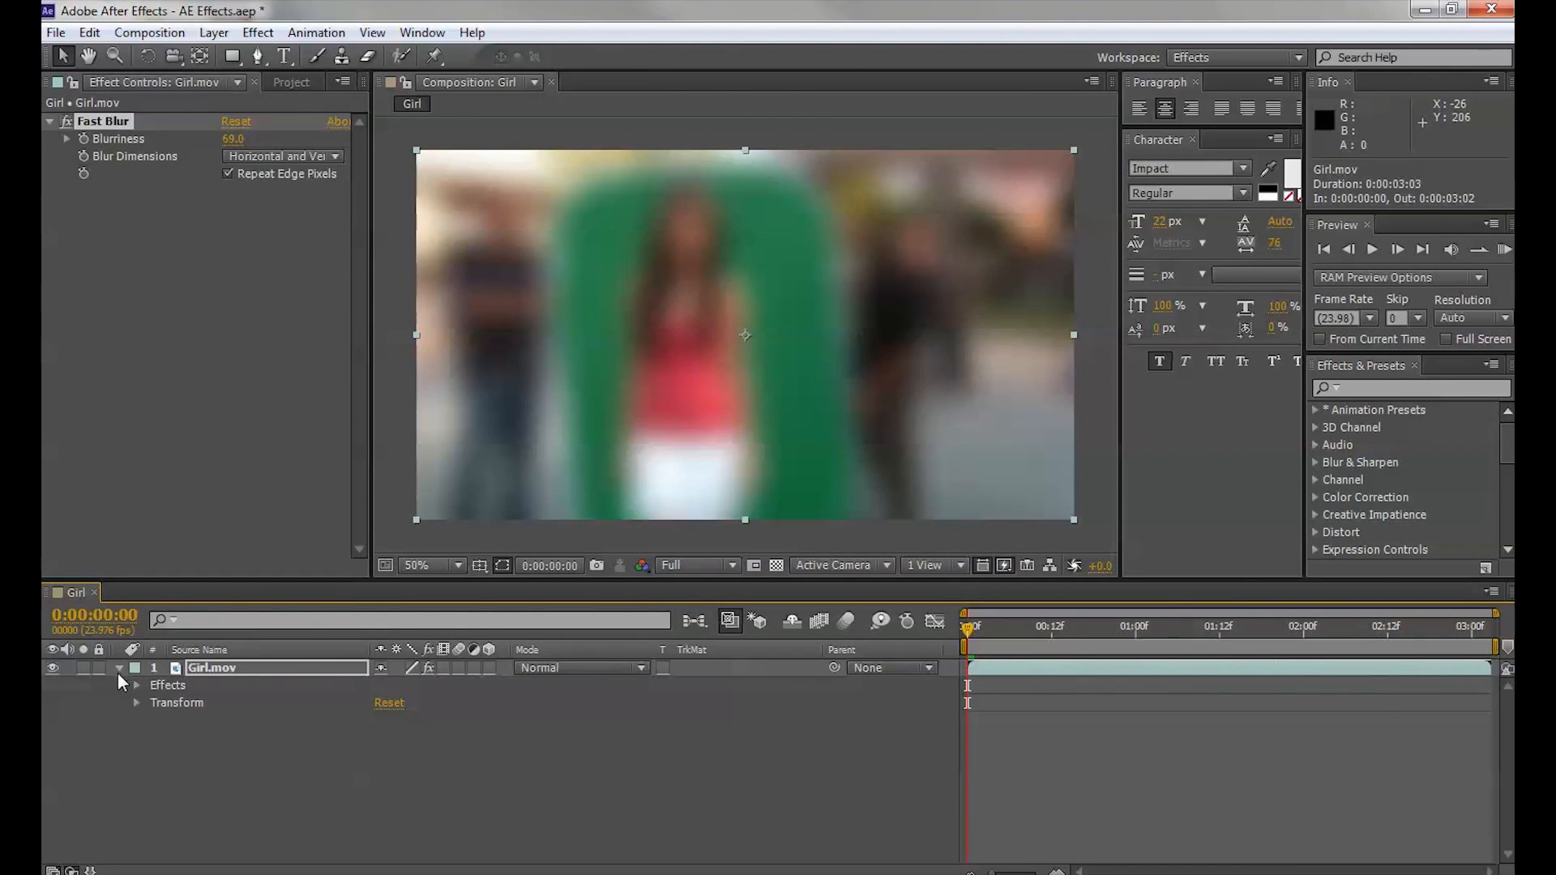
click(120, 668)
click(120, 669)
click(138, 684)
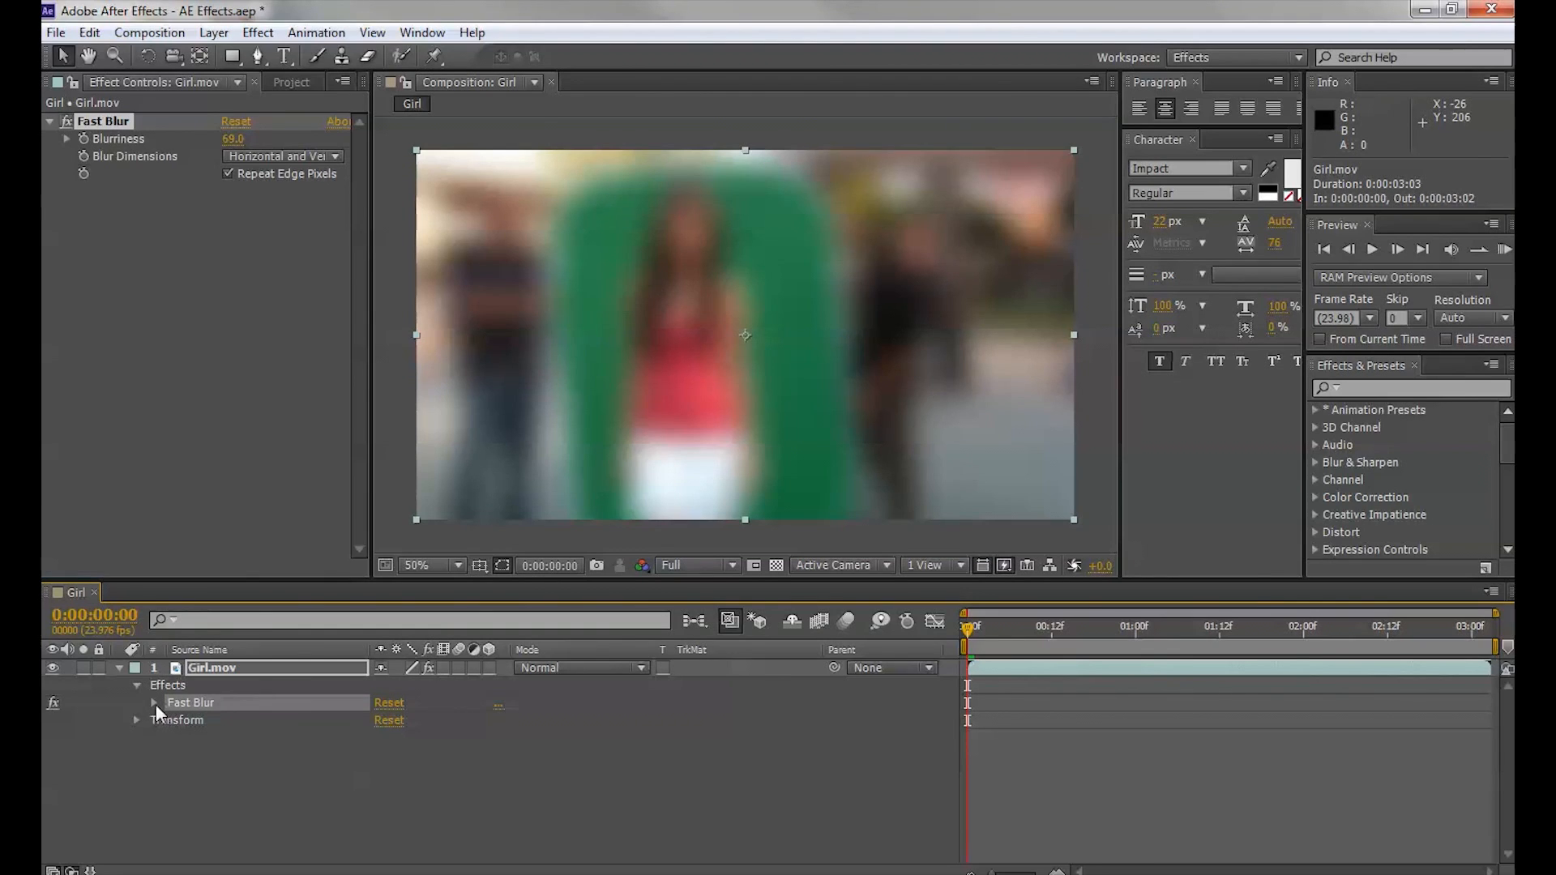
click(154, 703)
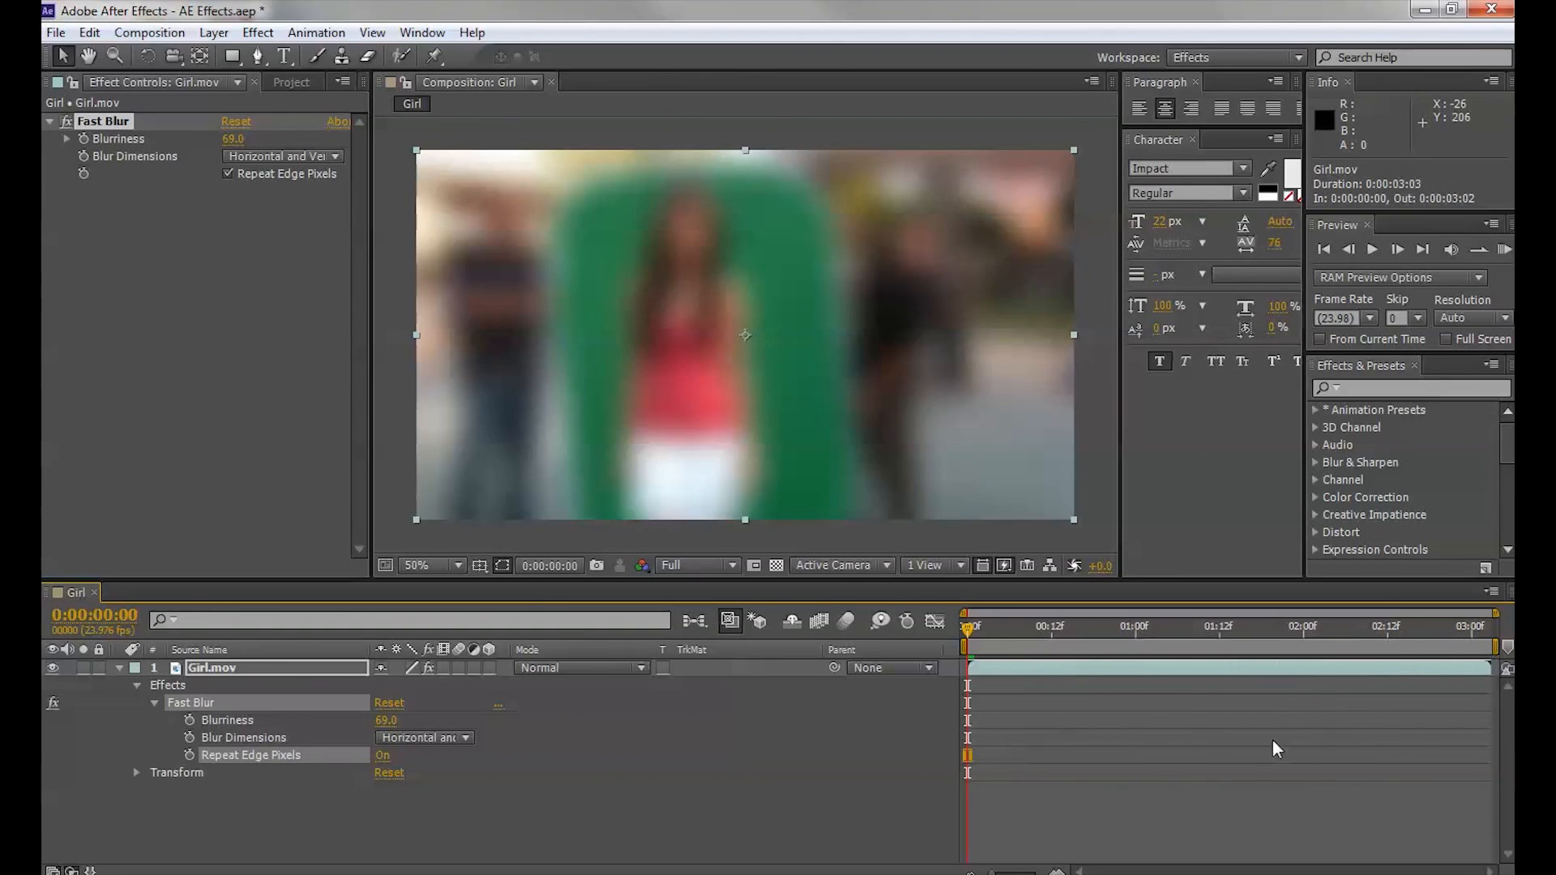
Collapse the Girl.mov layer's effects in the timeline and expand its Transform properties.
click(153, 702)
click(136, 685)
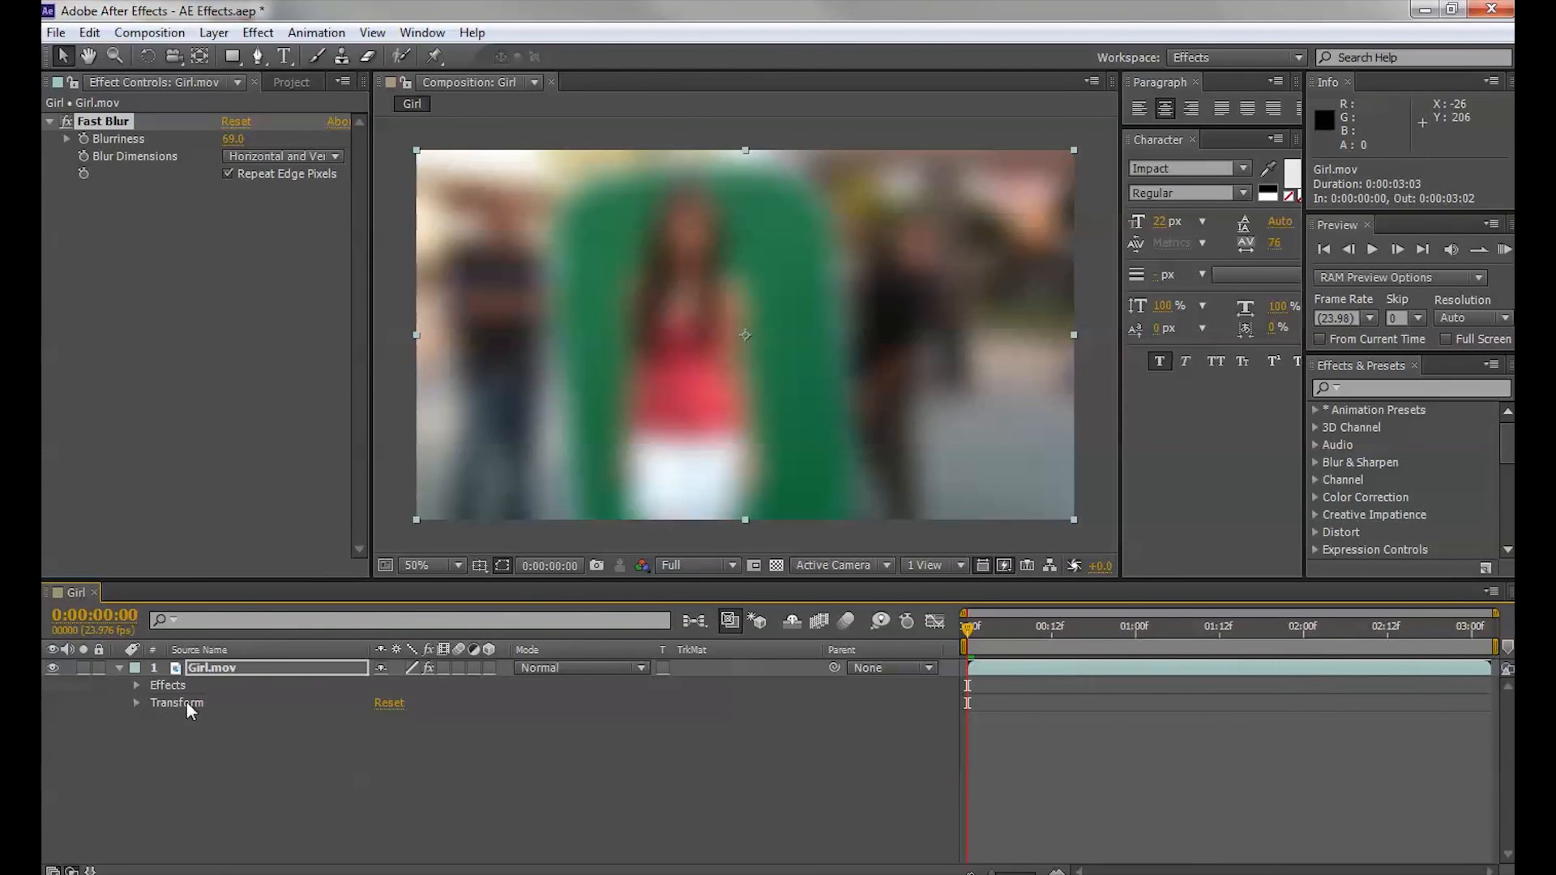
click(136, 703)
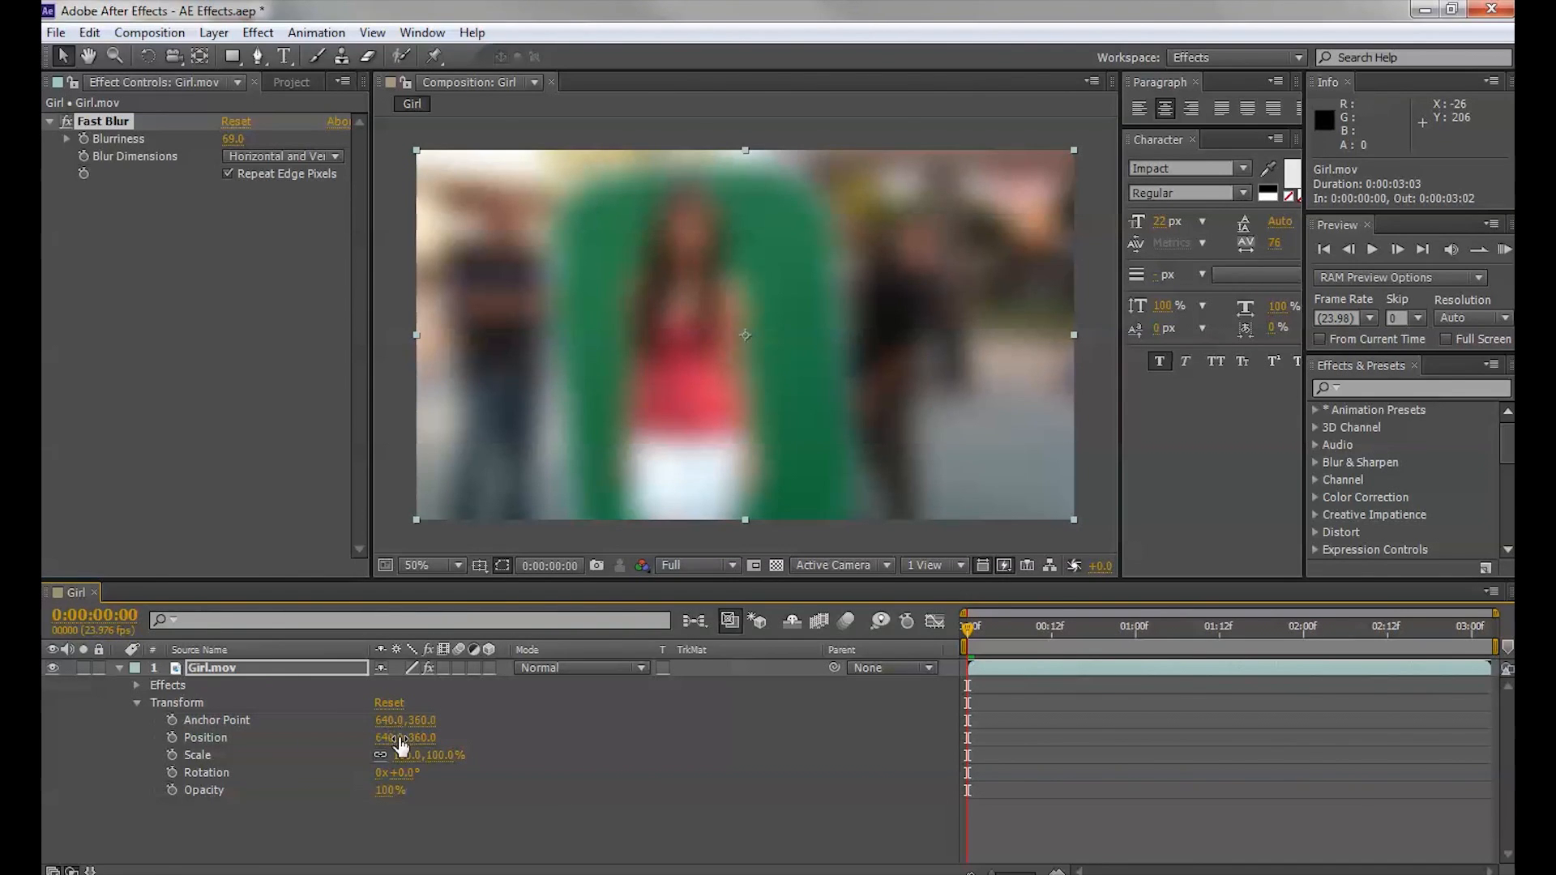
mouse_move(389, 747)
mouse_down()
mouse_move(357, 747)
mouse_move(422, 755)
mouse_move(371, 757)
mouse_up()
key(ctrl+z)
key(ctrl+z)
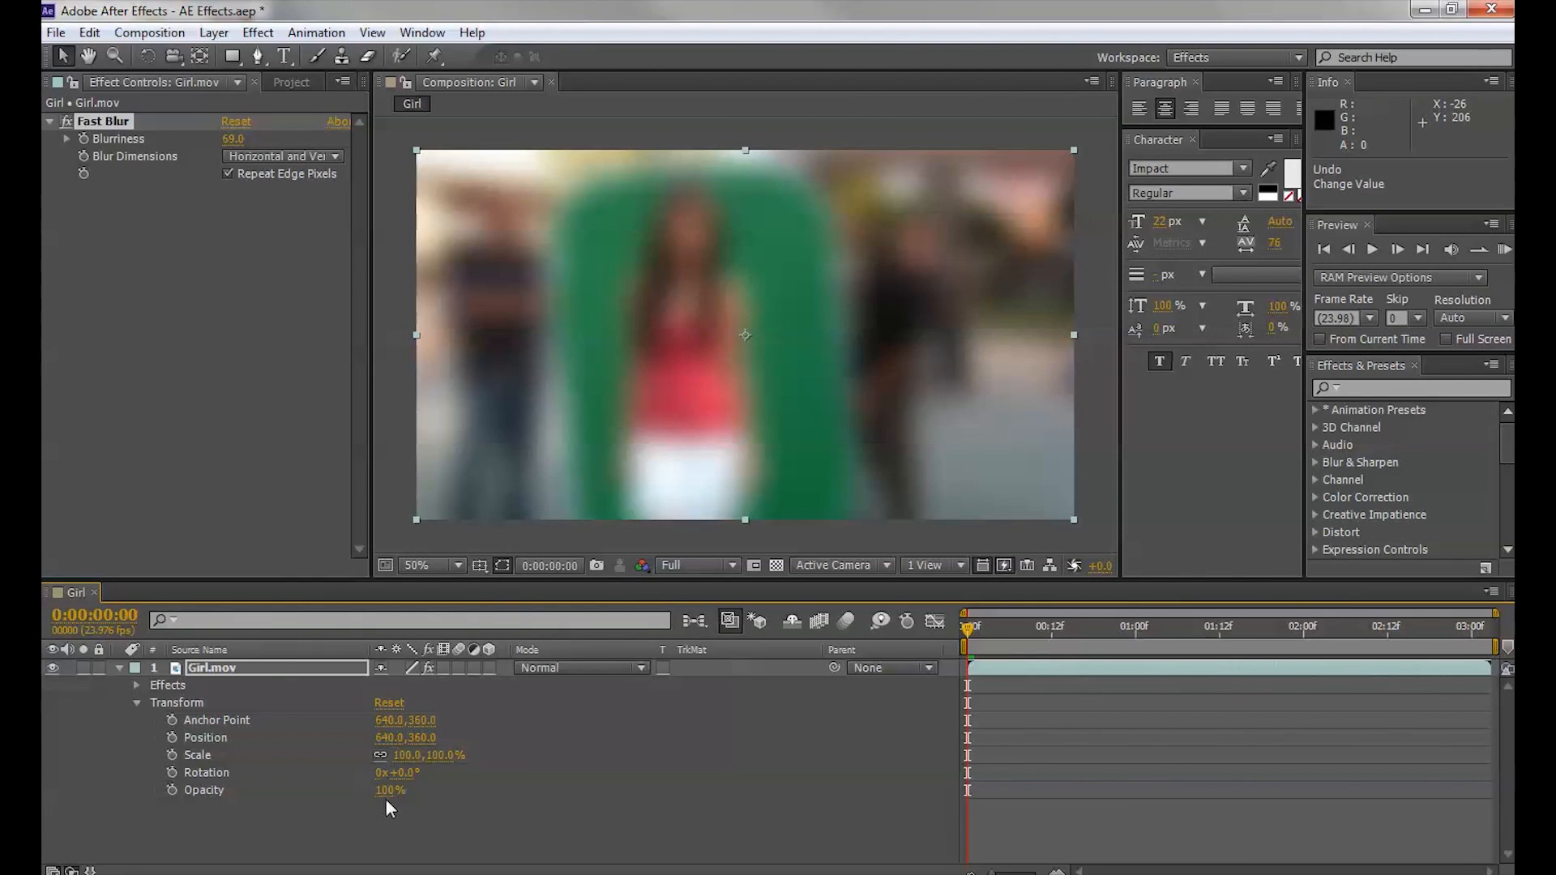
Collapse the Girl.mov layer's properties in the timeline and apply the Curves color correction effect to the layer.
click(136, 704)
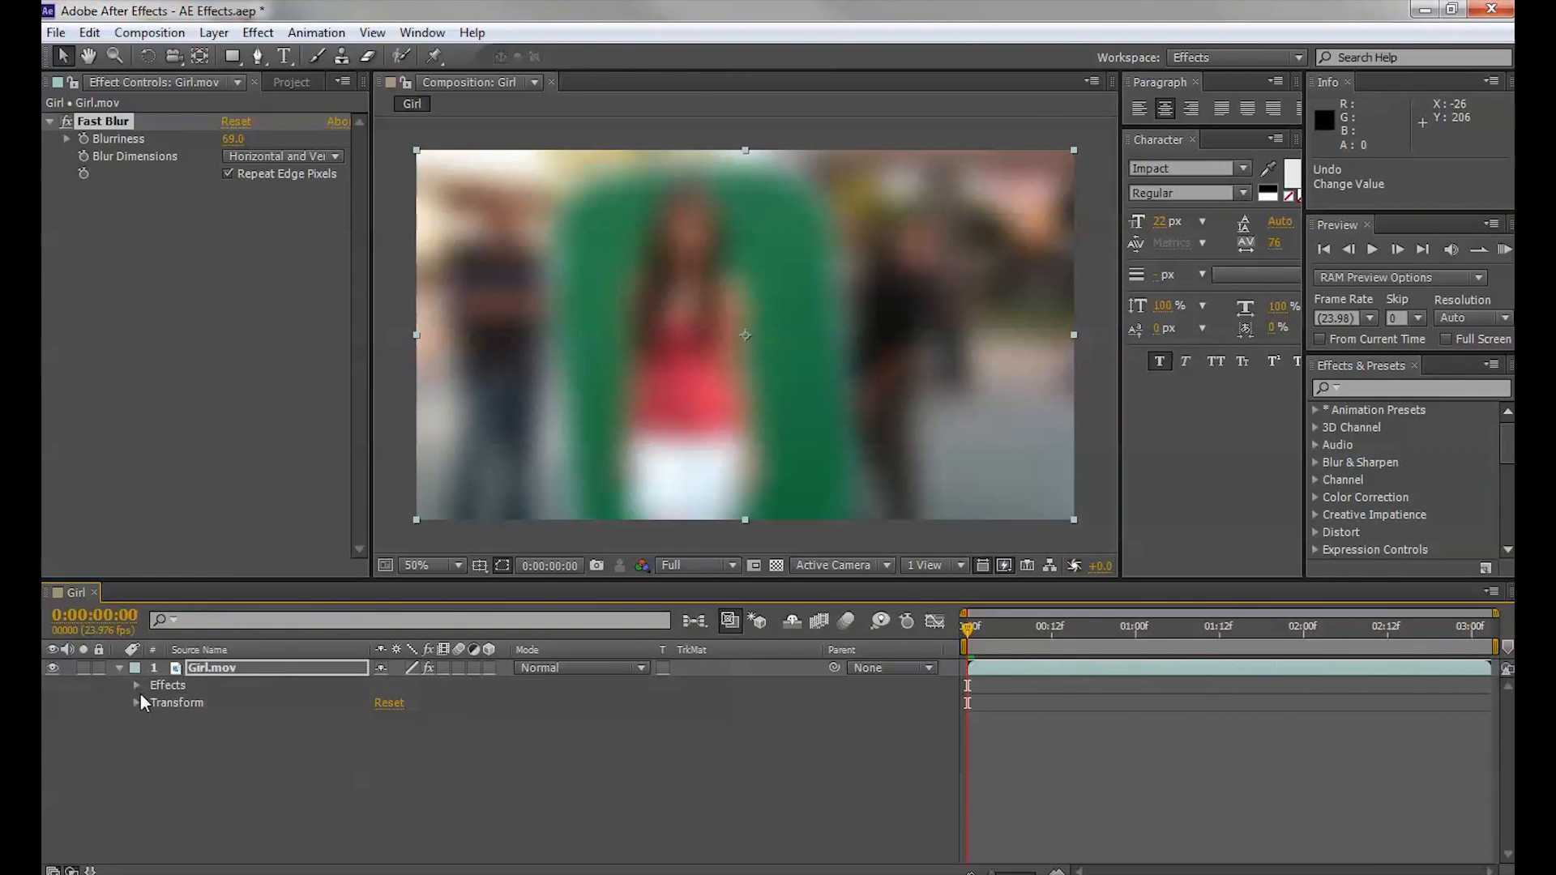
click(120, 669)
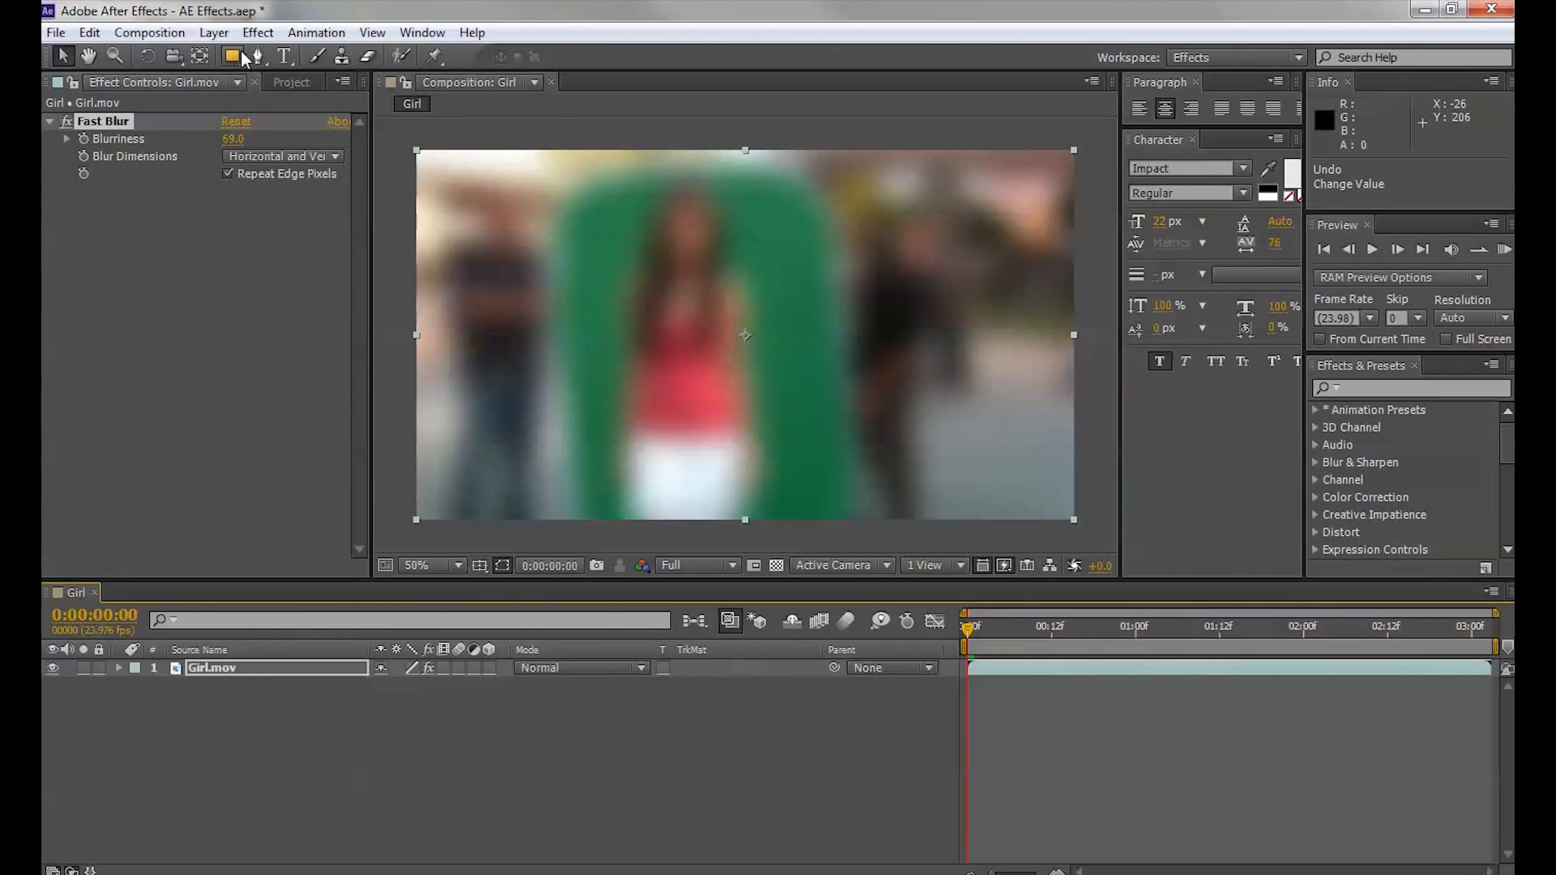
click(211, 667)
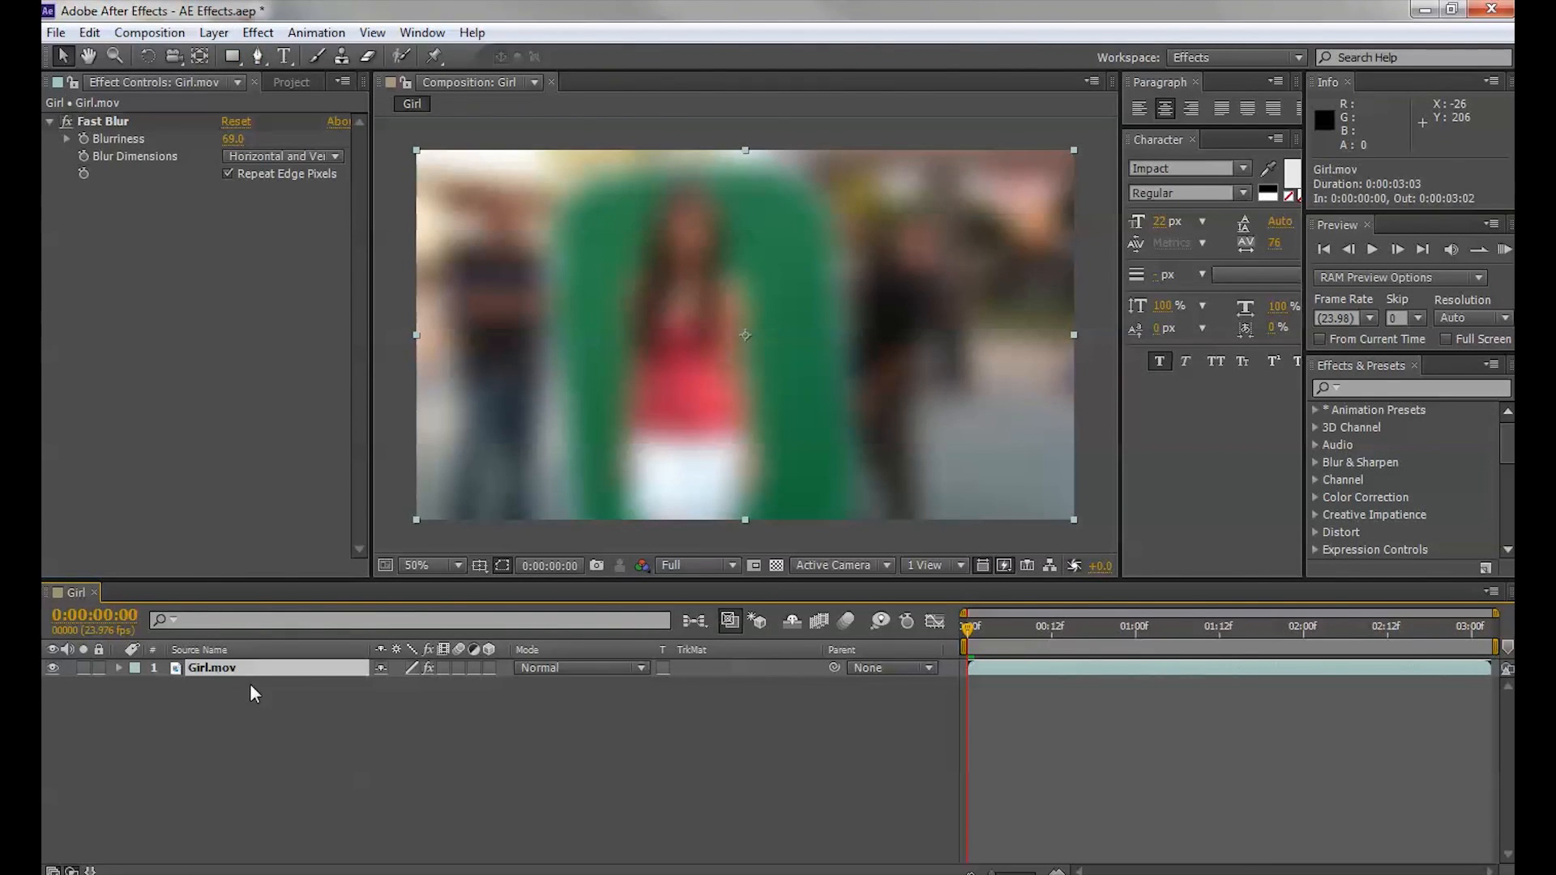
click(234, 57)
click(257, 33)
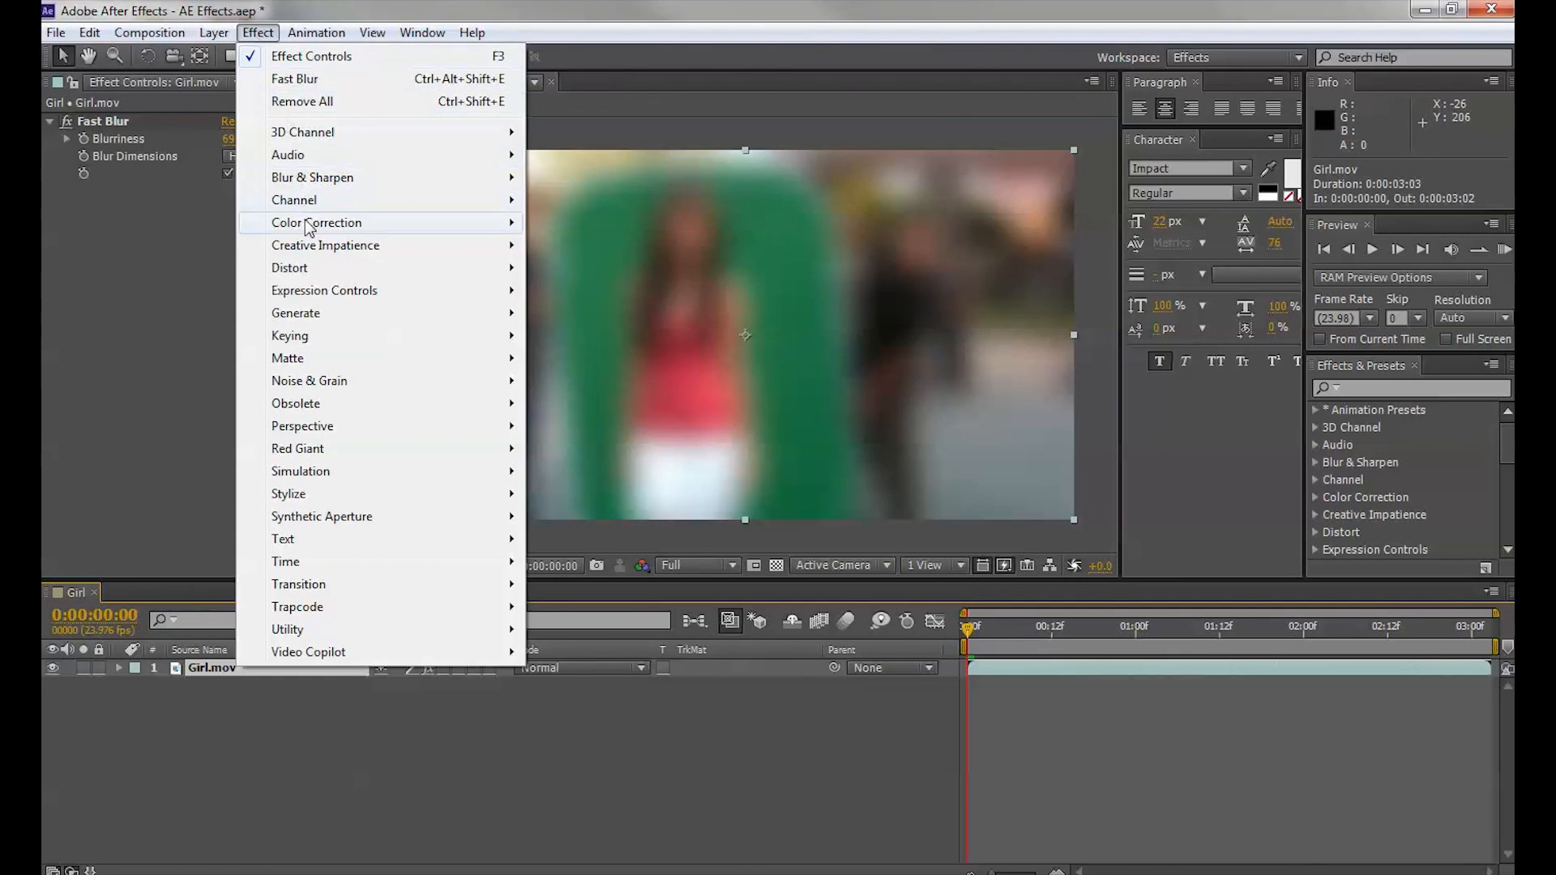
mouse_move(307, 224)
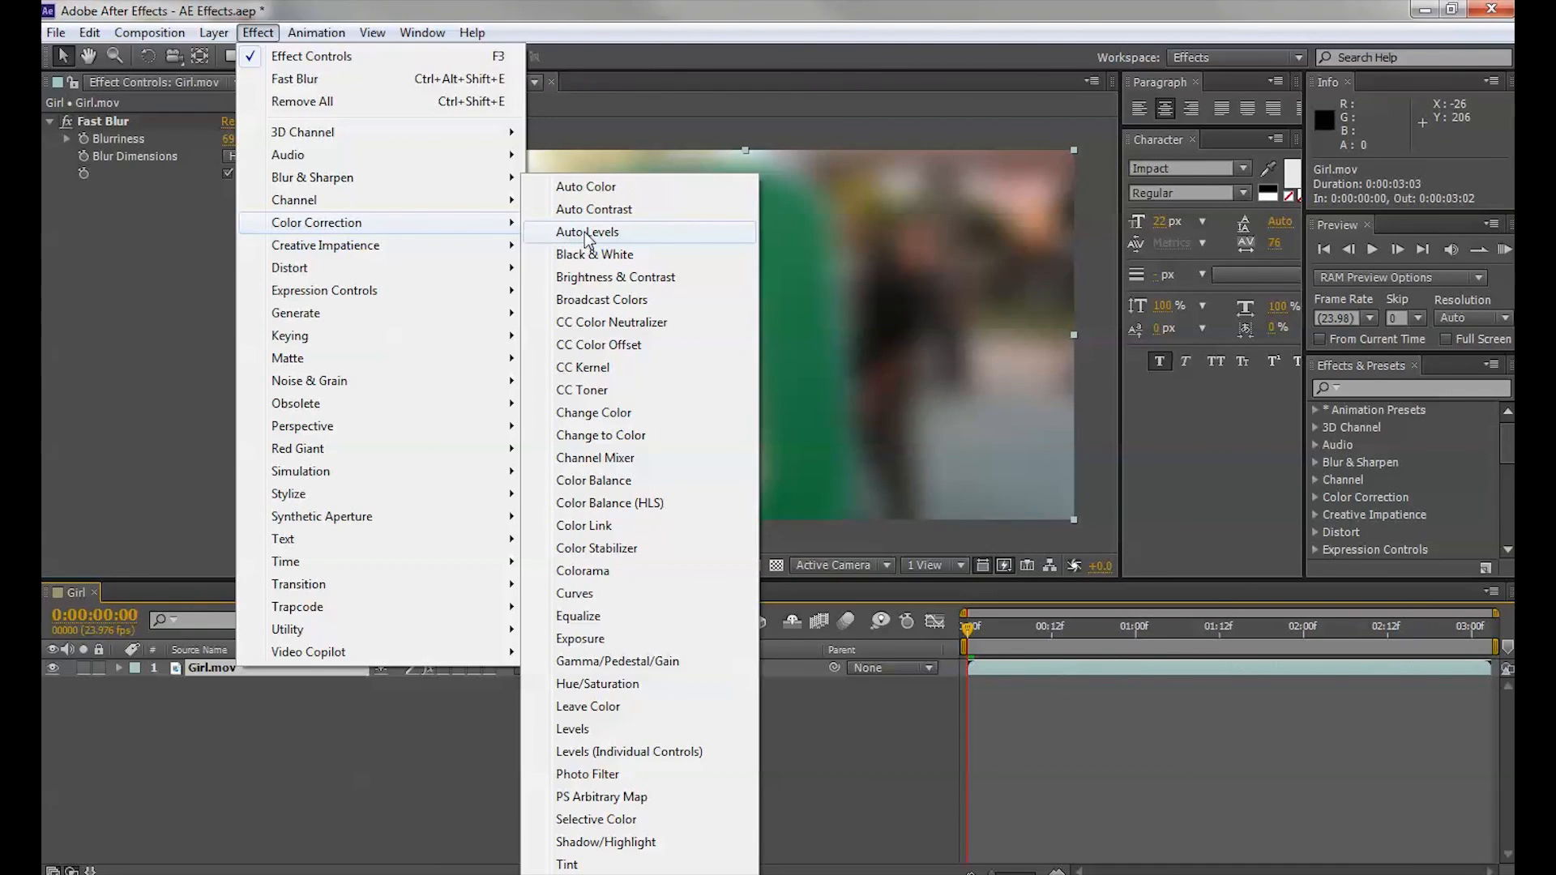
click(586, 594)
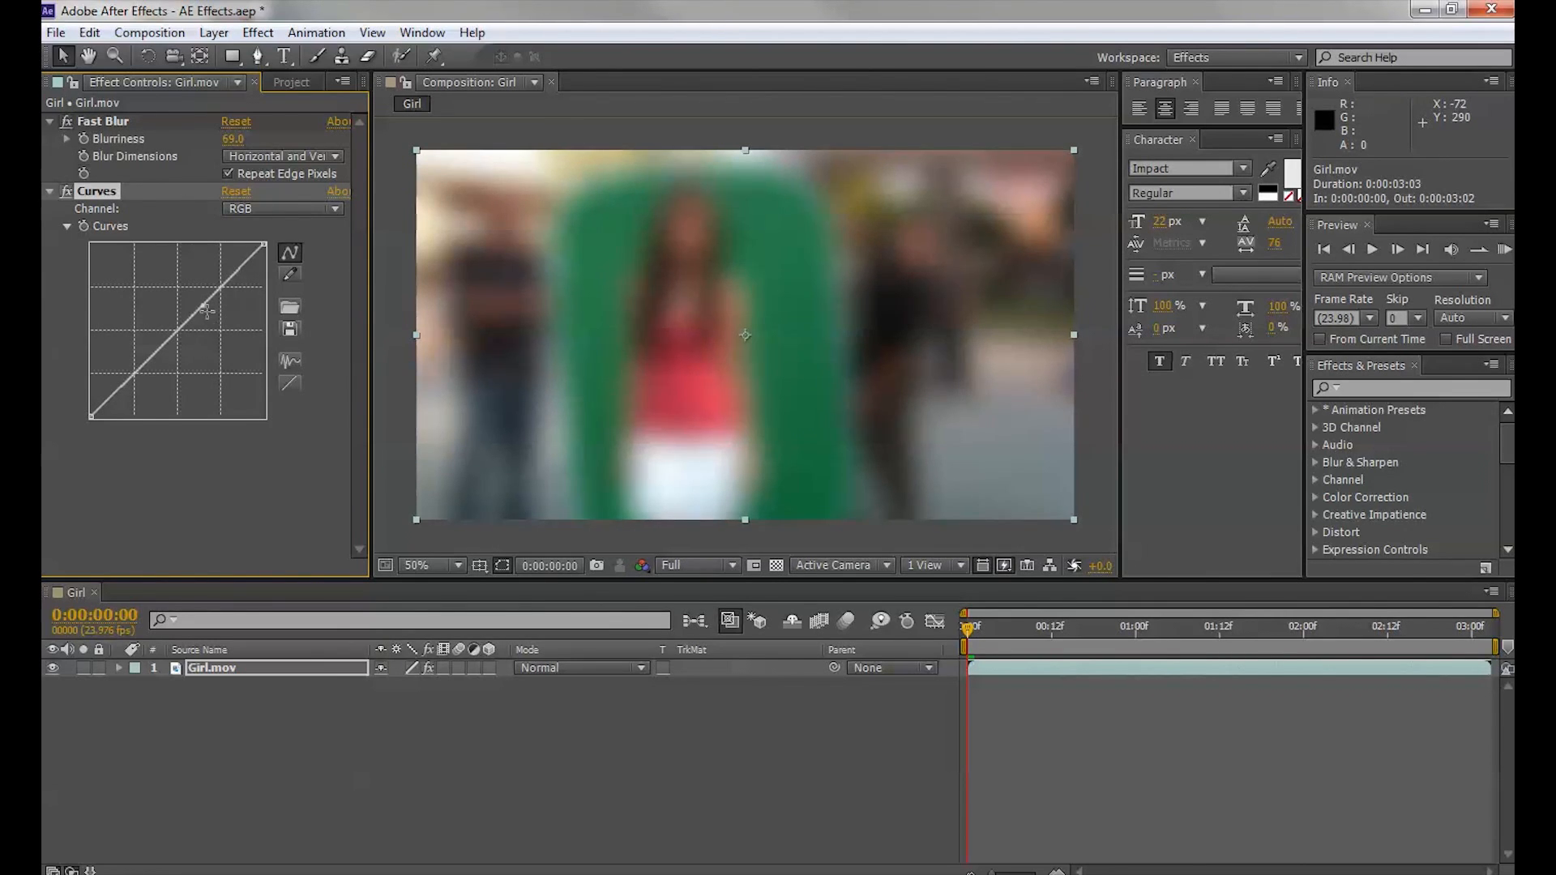
Shape the RGB curve into a steep S with raised highlights and lowered shadows, and set Fast Blur's Blurriness to 47.
drag(203, 305, 185, 277)
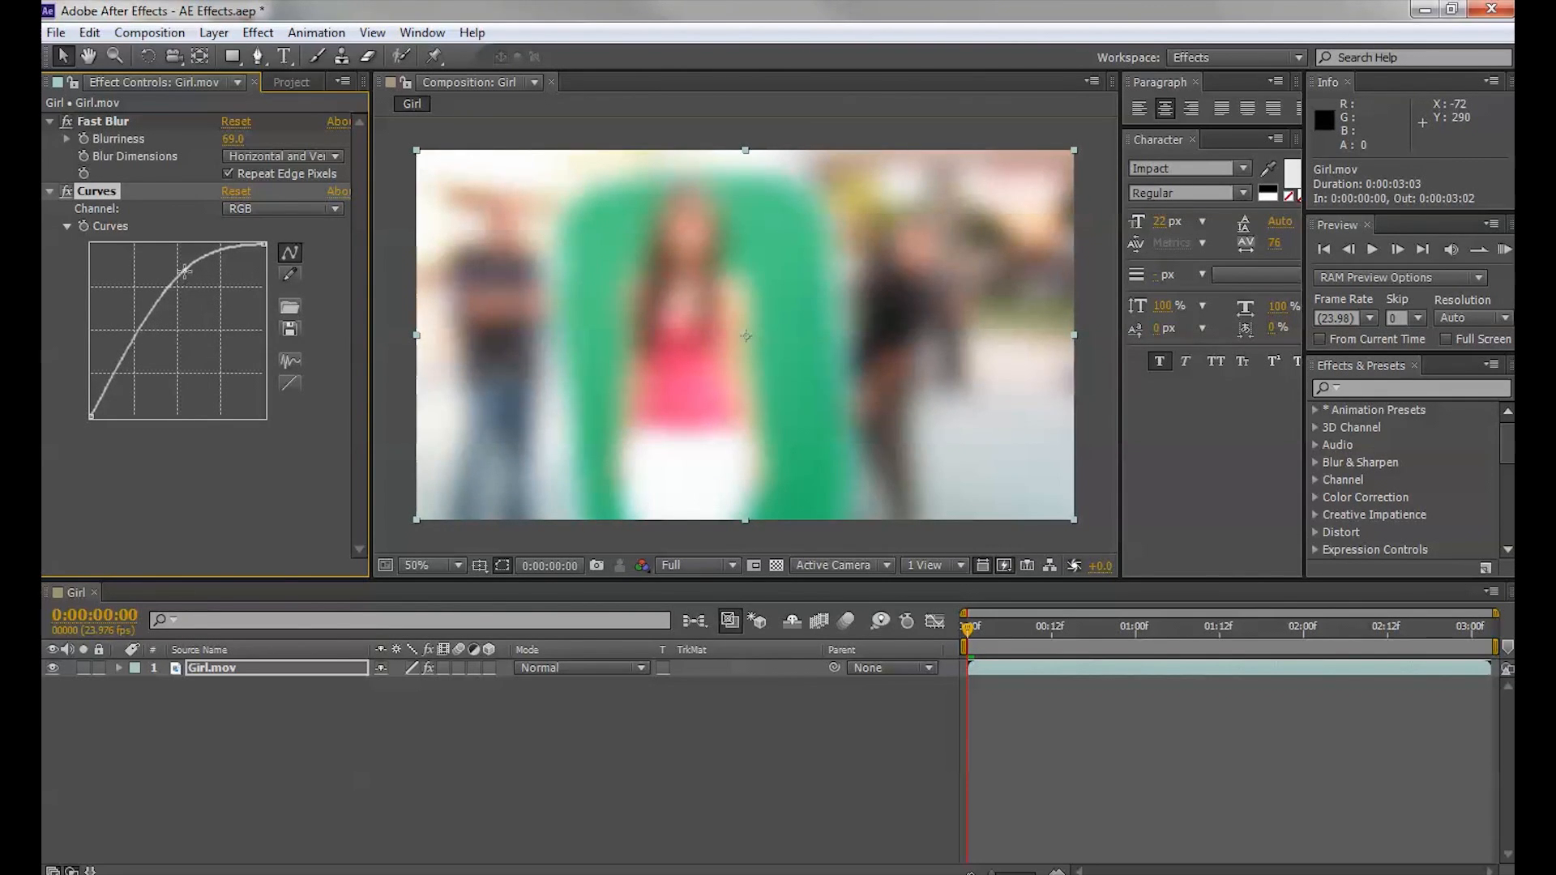
drag(132, 337, 145, 375)
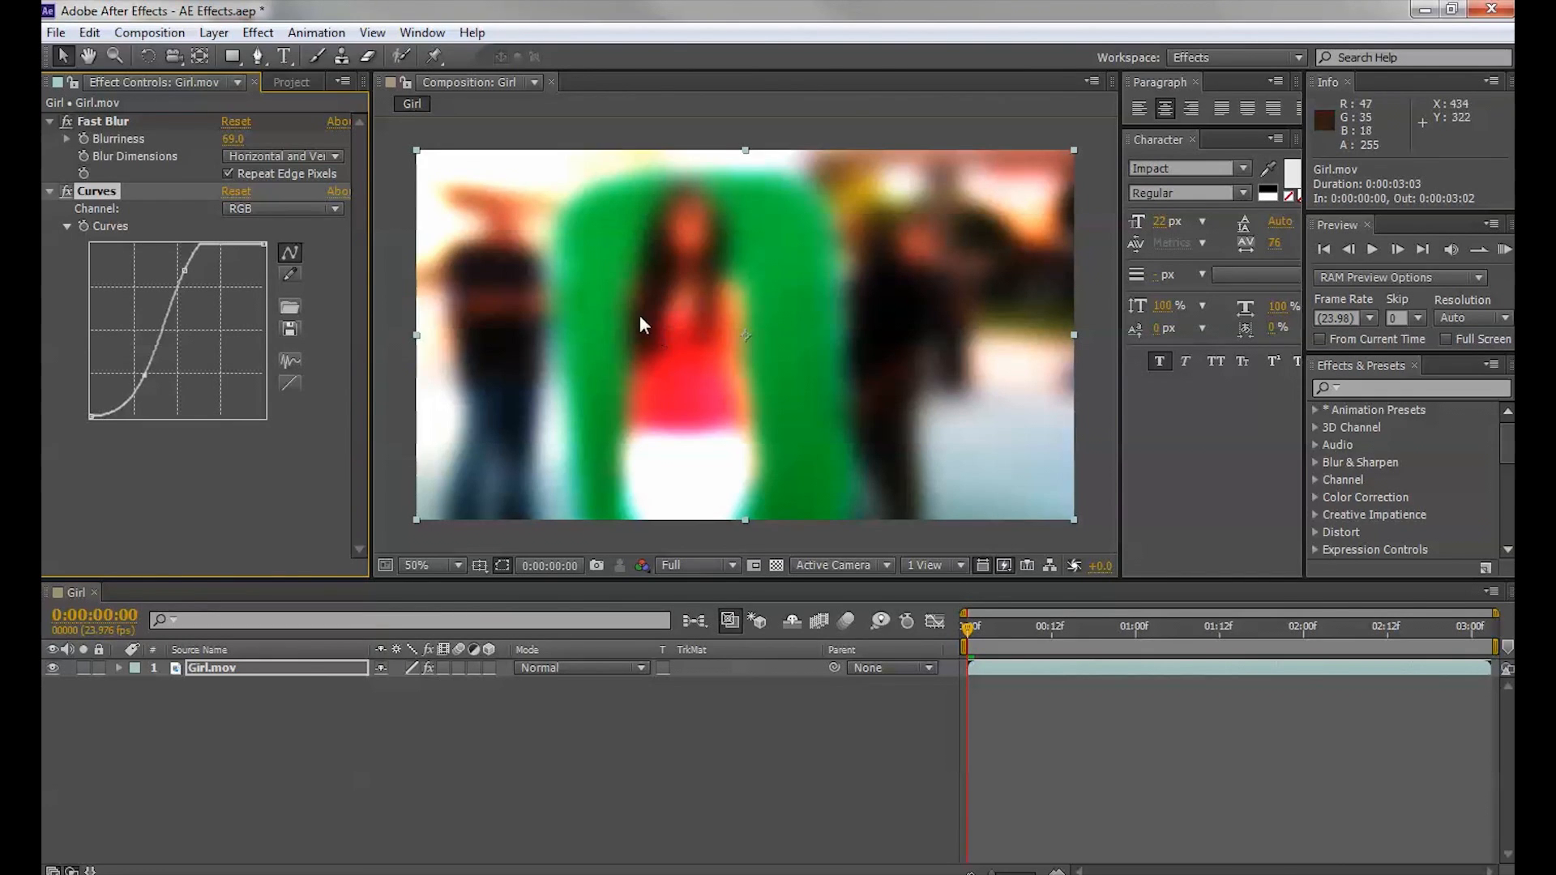
drag(233, 138, 214, 139)
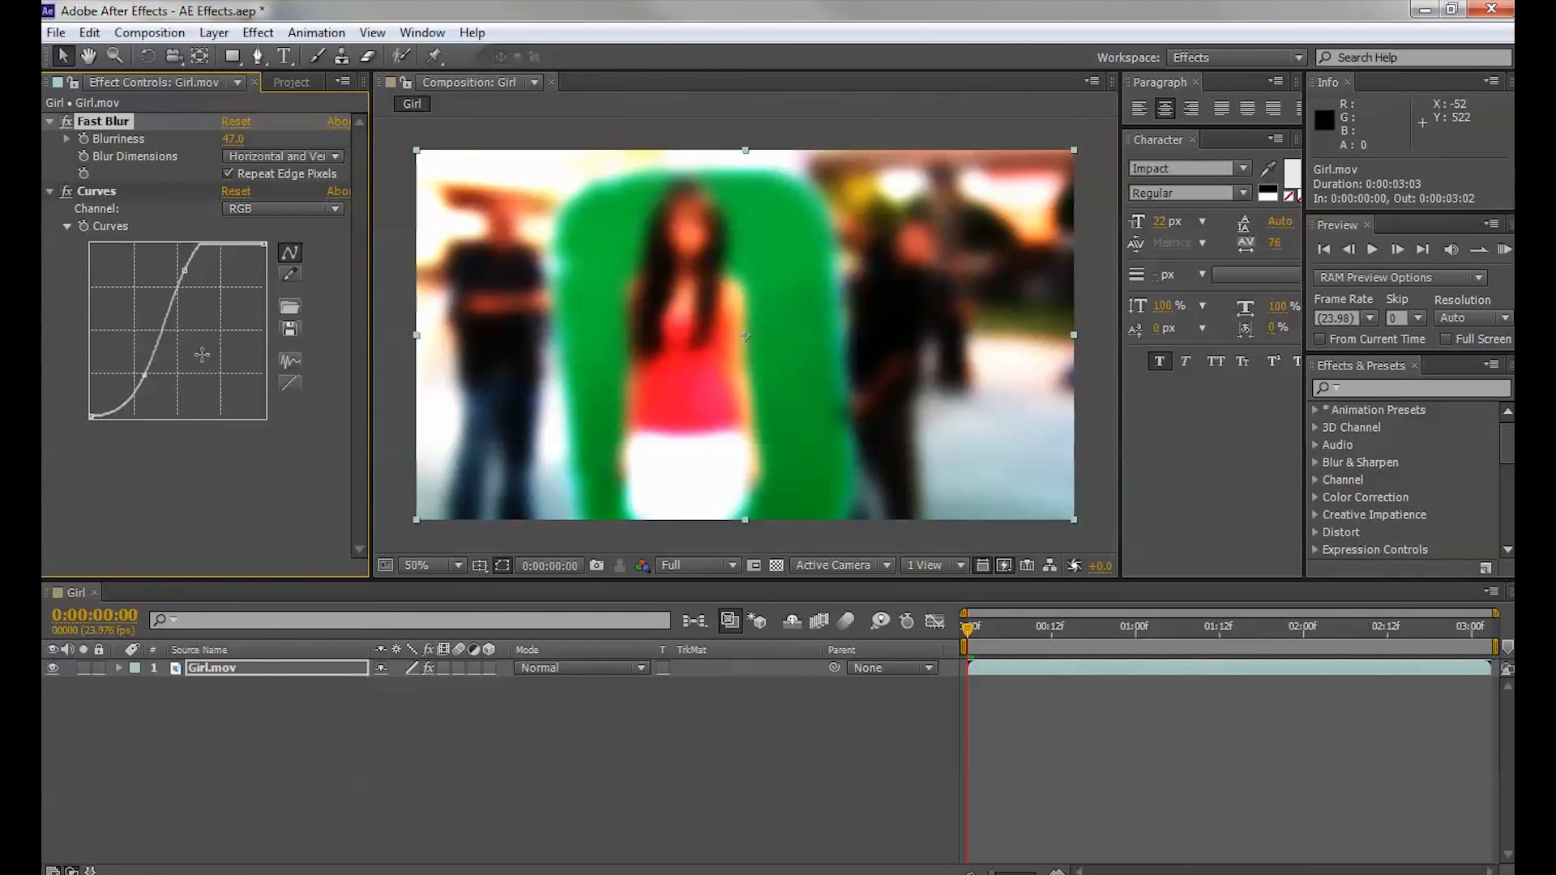
Compare the image with Fast Blur and Curves disabled, re-enabling Curves first and Fast Blur second.
click(65, 122)
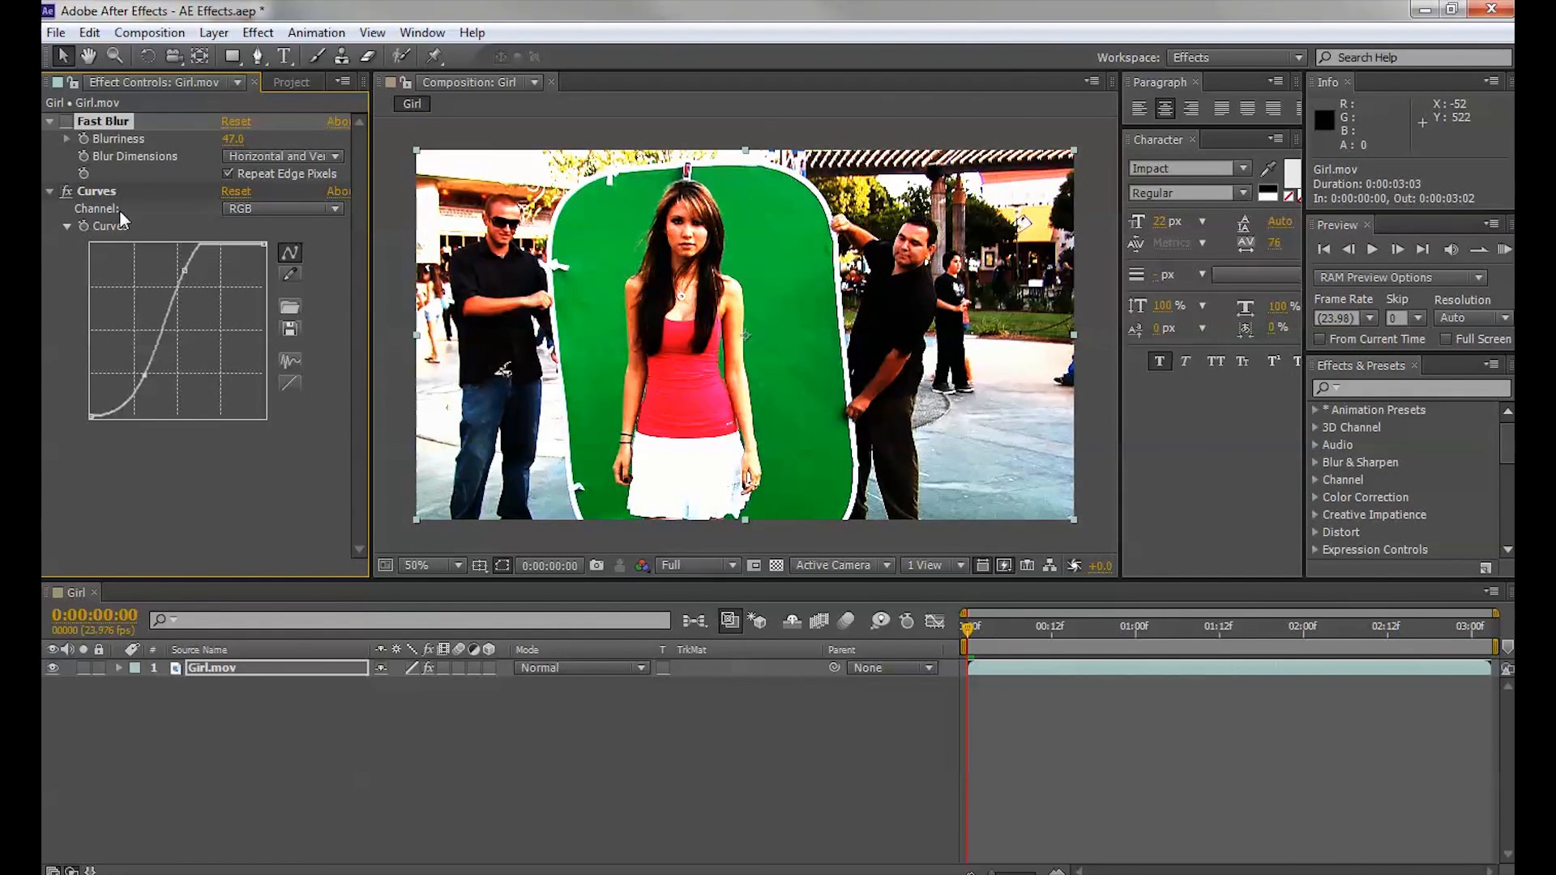
click(65, 191)
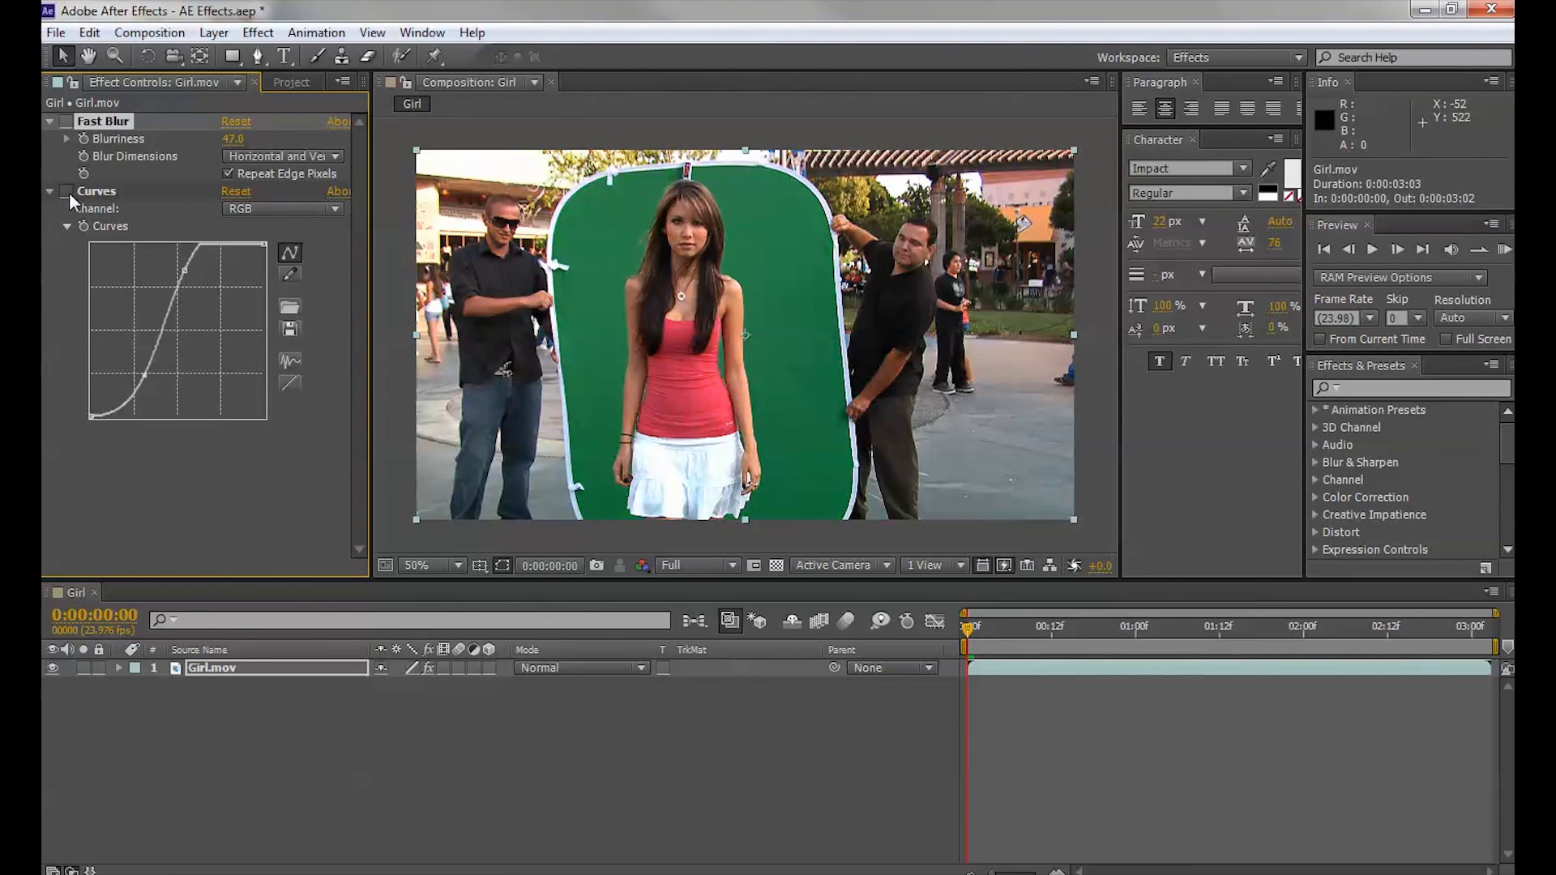
click(67, 192)
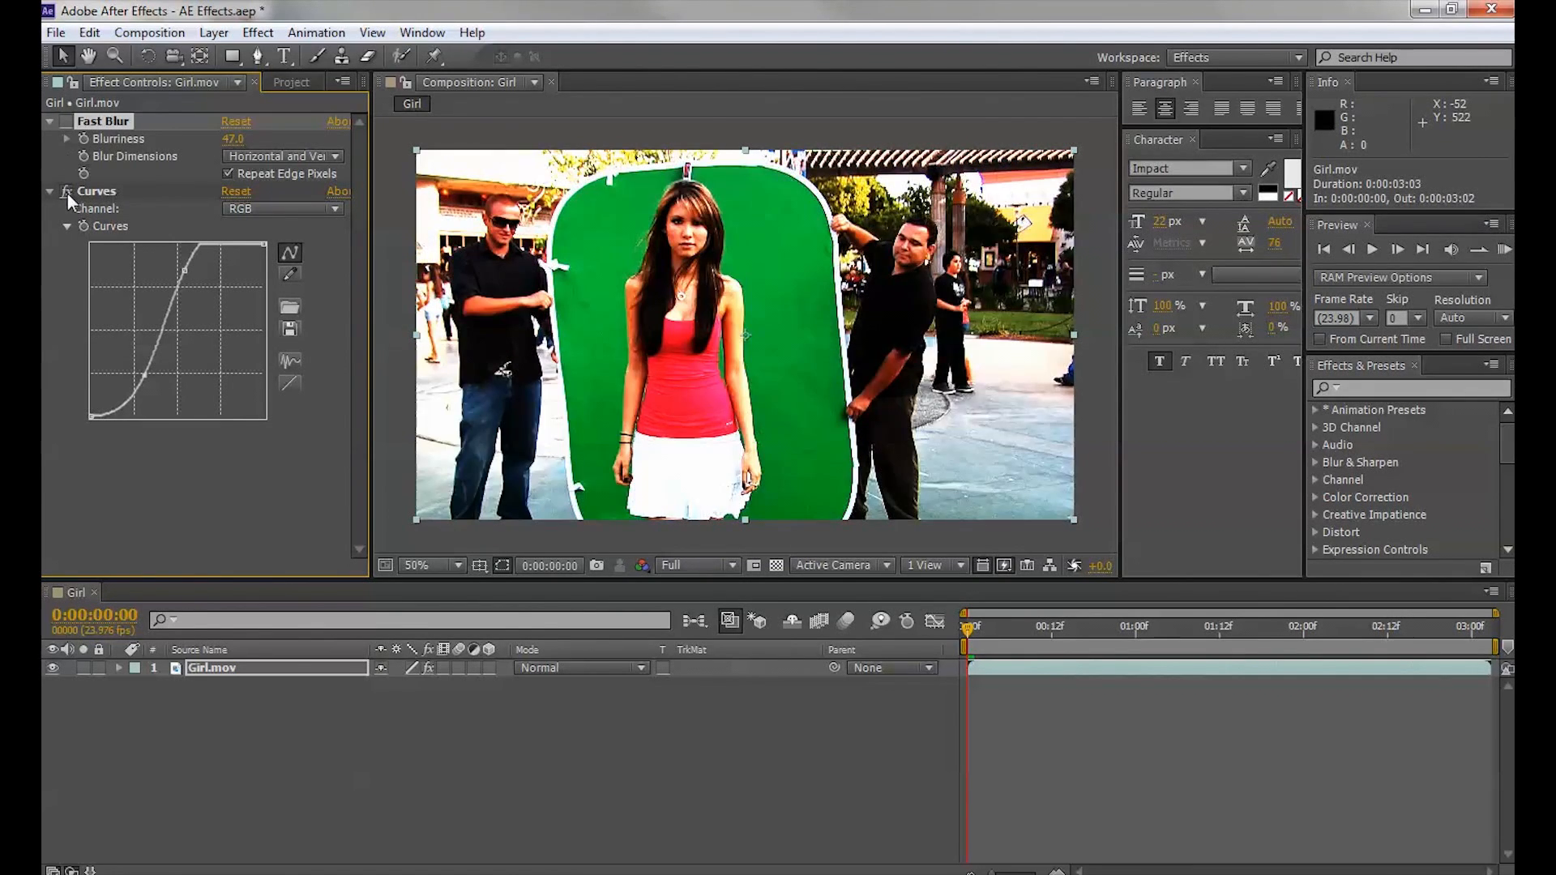
click(65, 121)
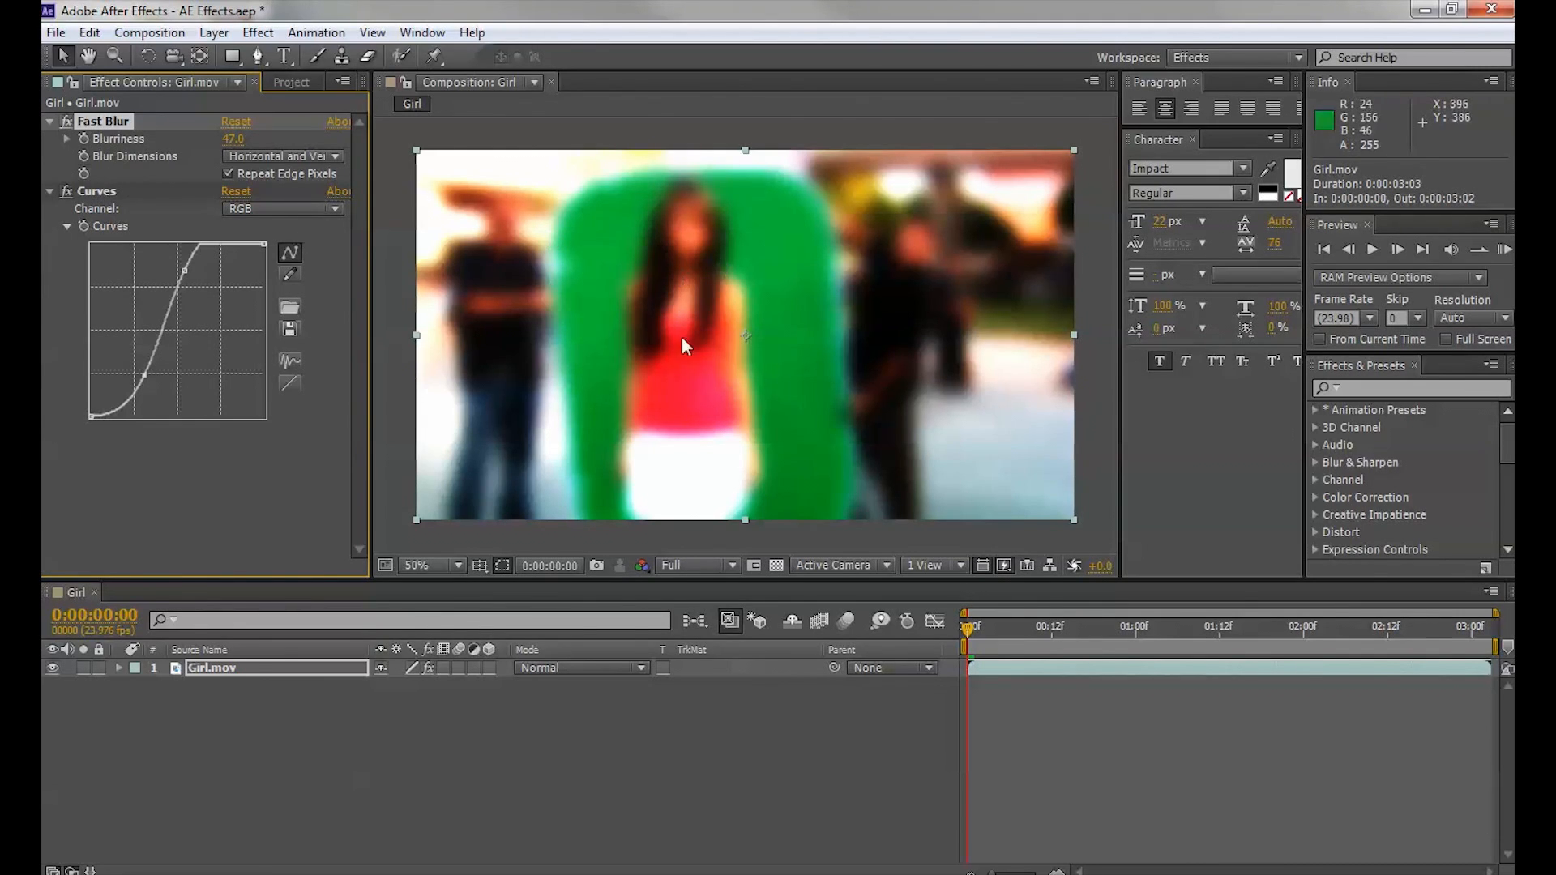
Move Curves above Fast Blur in the layer's effect order and collapse the settings of both effects.
drag(99, 192, 104, 115)
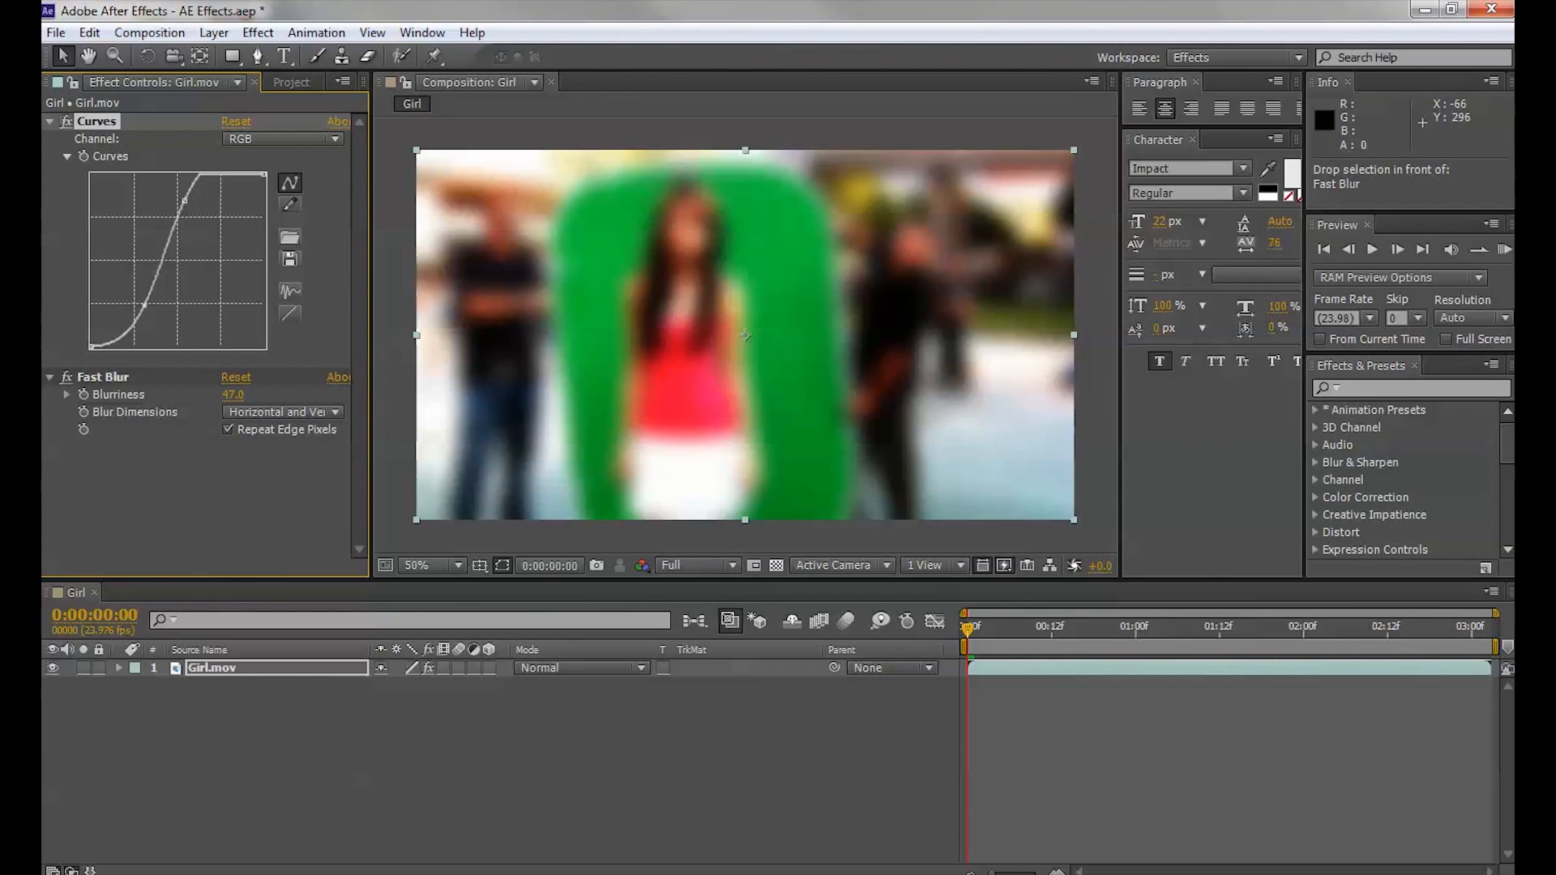
click(48, 121)
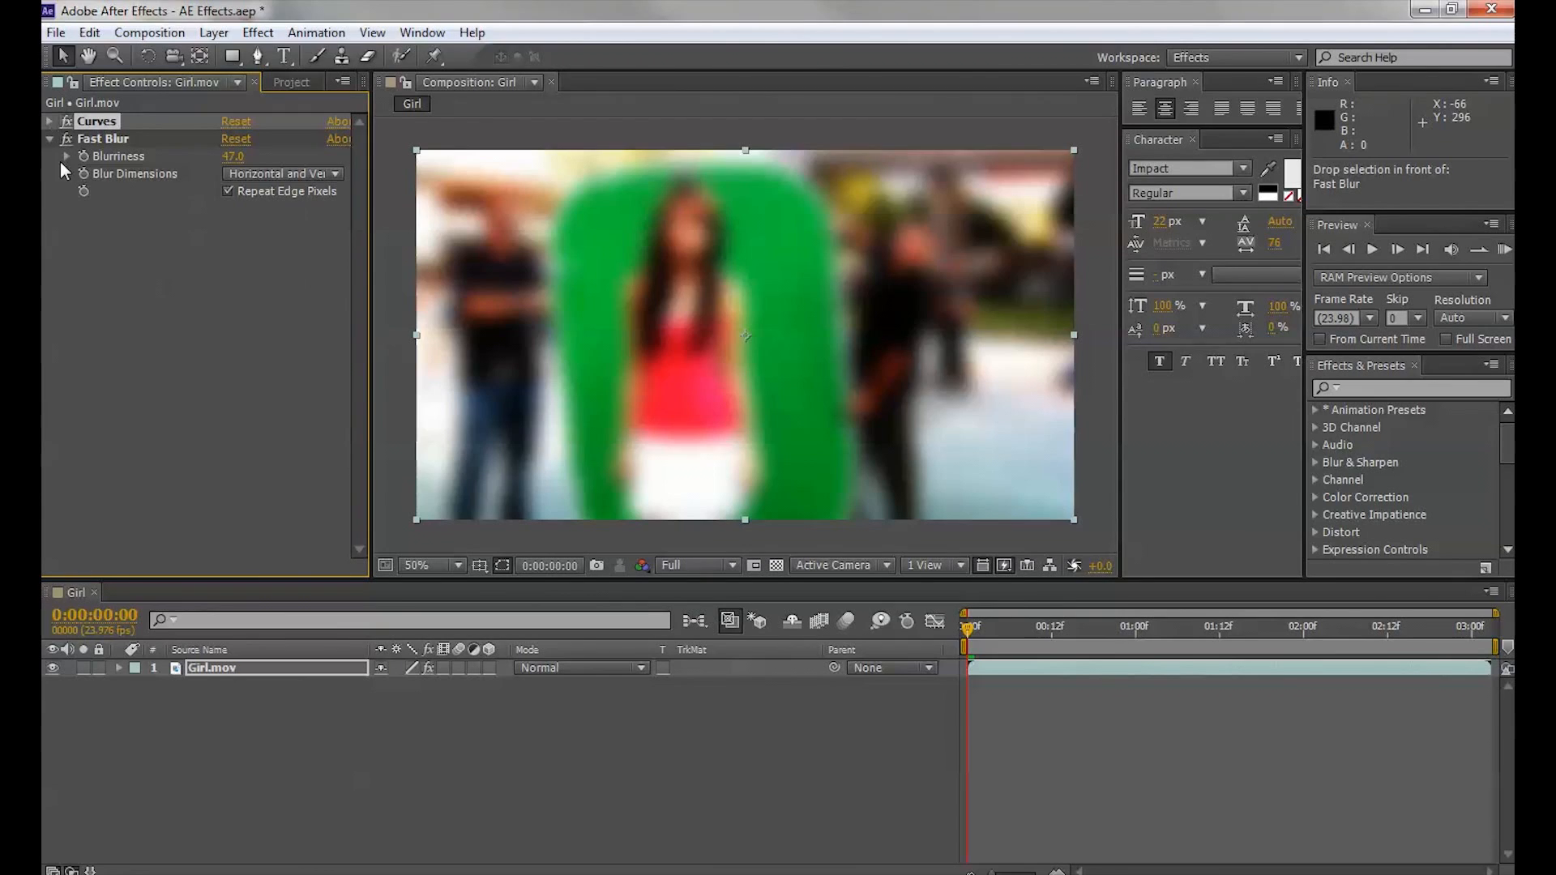
click(48, 139)
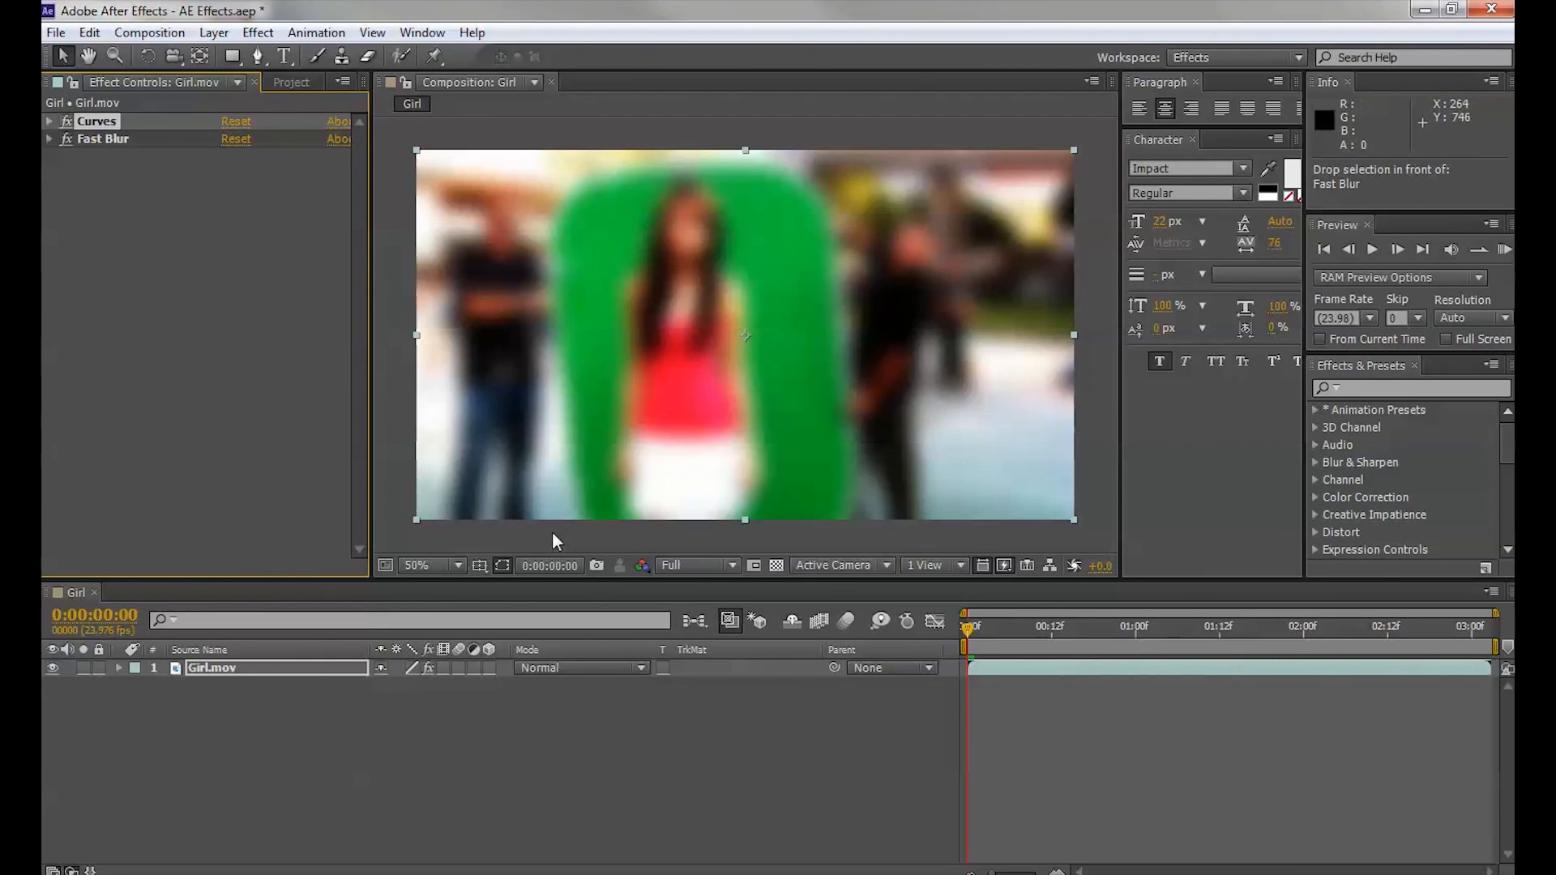
Expand the settings of Curves and Fast Blur and collapse them again.
click(48, 121)
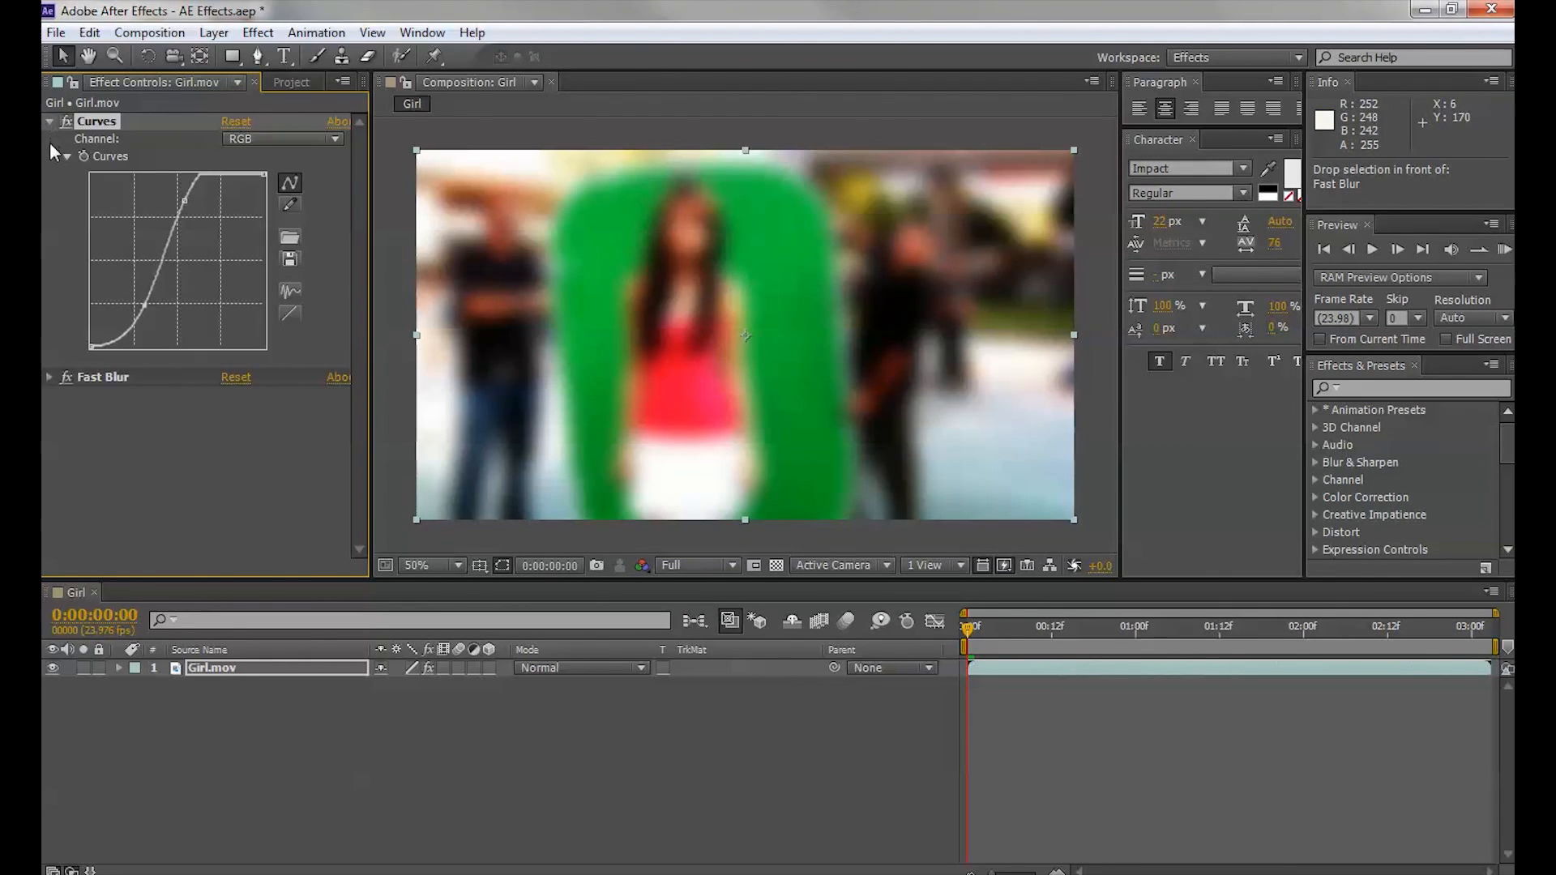
click(48, 375)
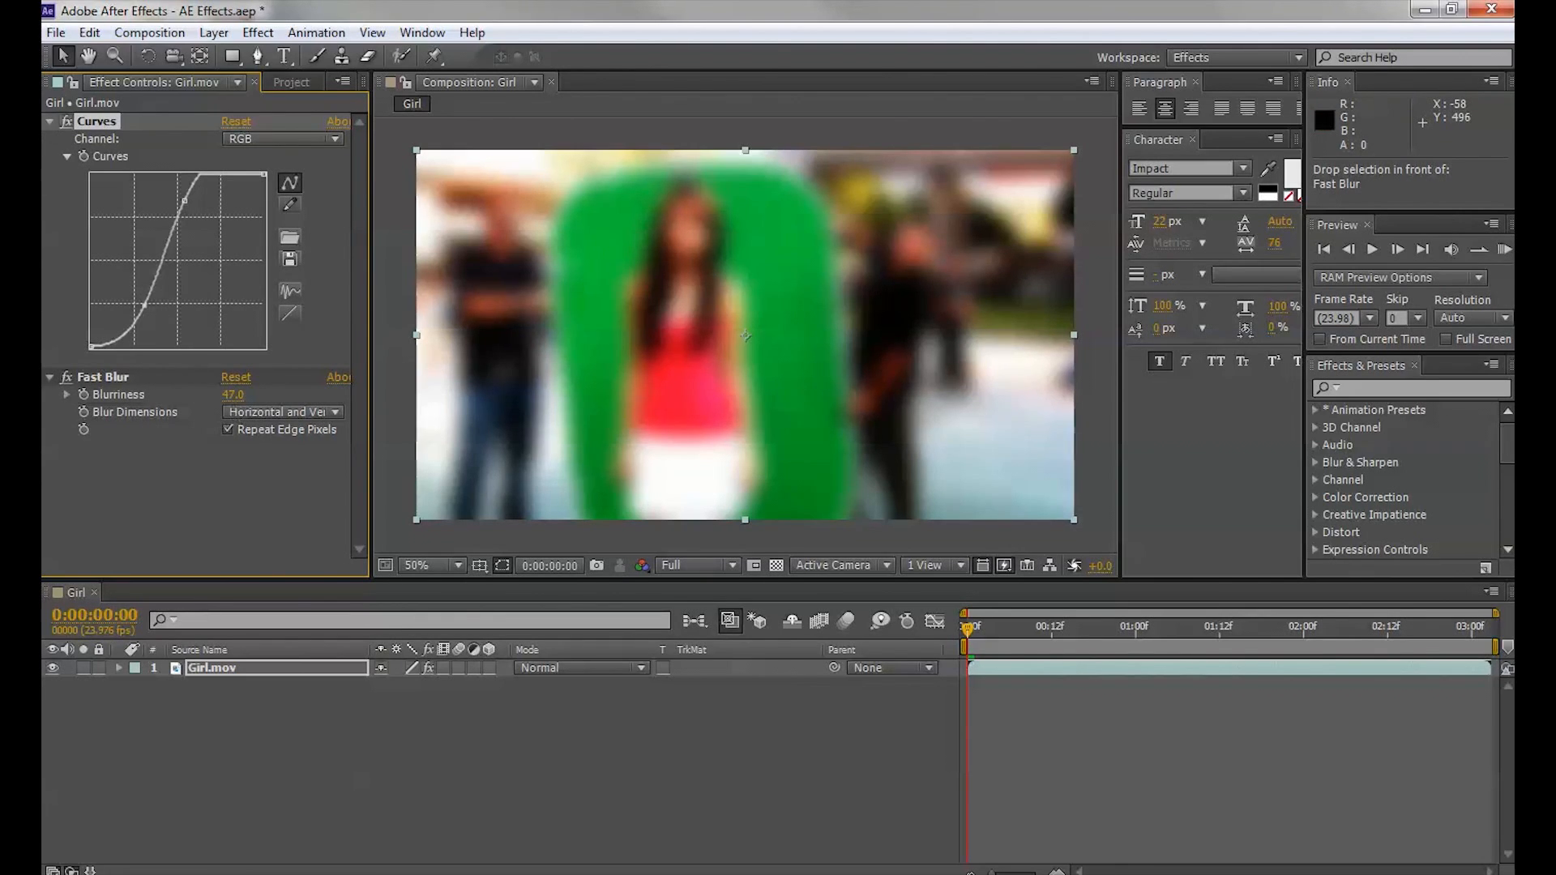
click(49, 122)
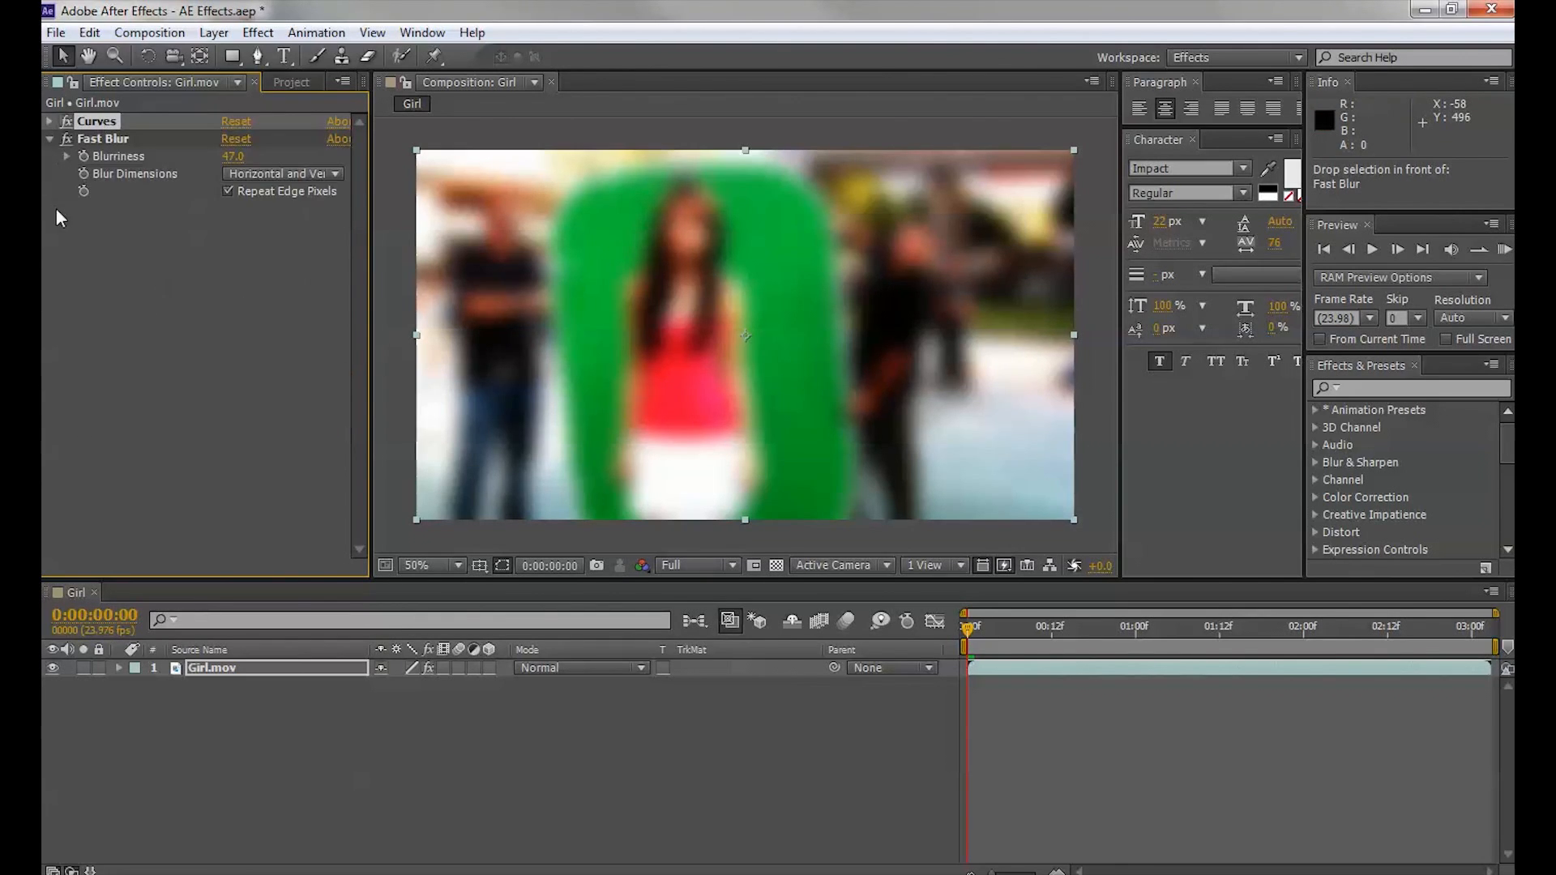
click(50, 139)
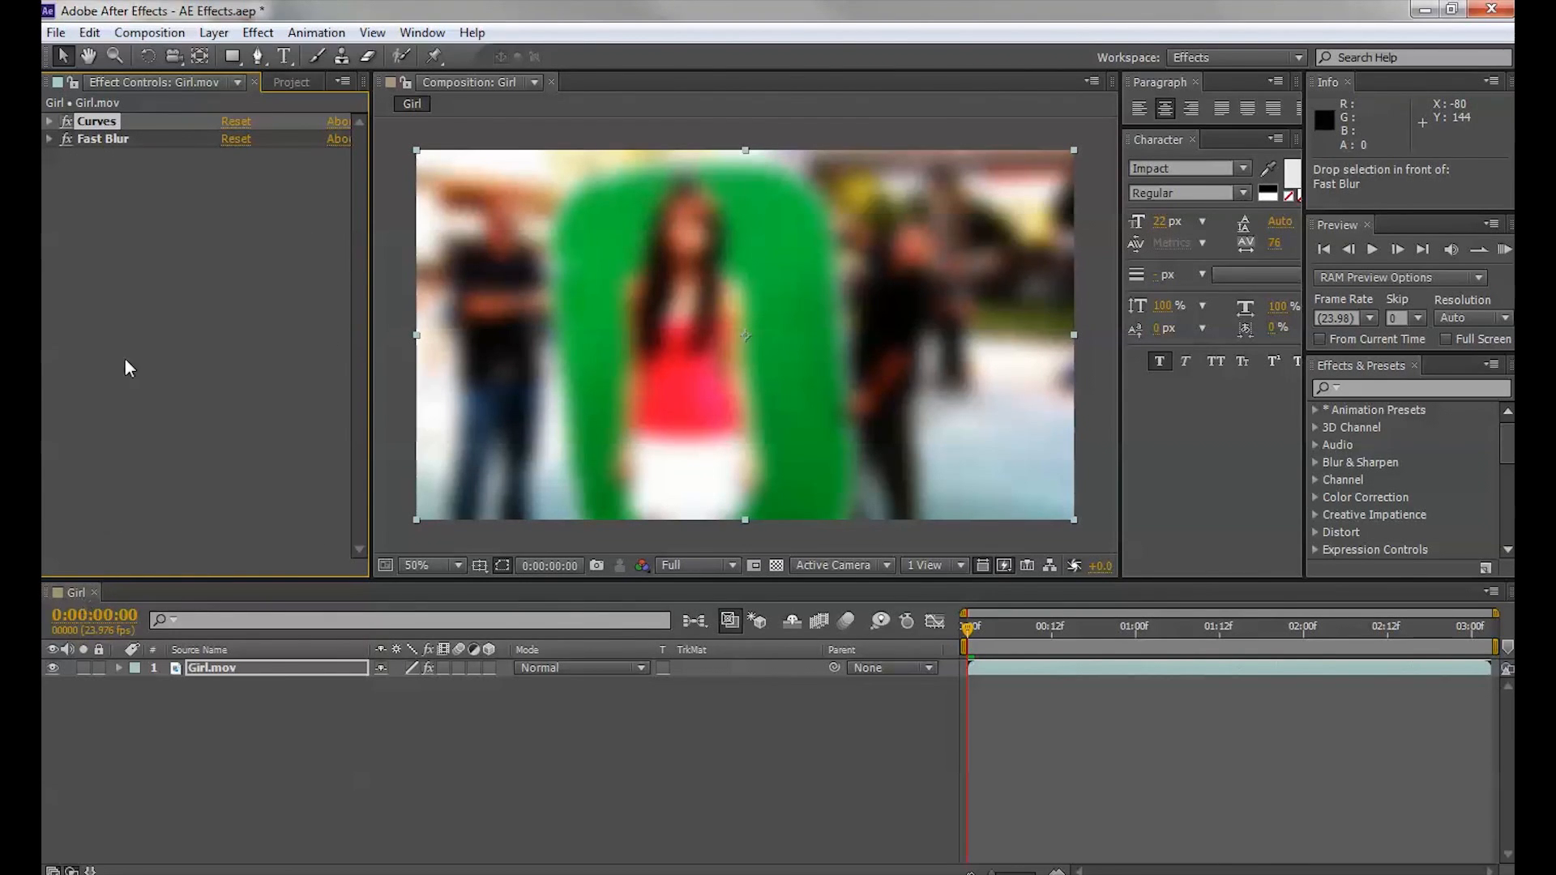
Create a second composition from the Girl.mov footage and compare it with the Girl composition, returning to the new one.
click(290, 84)
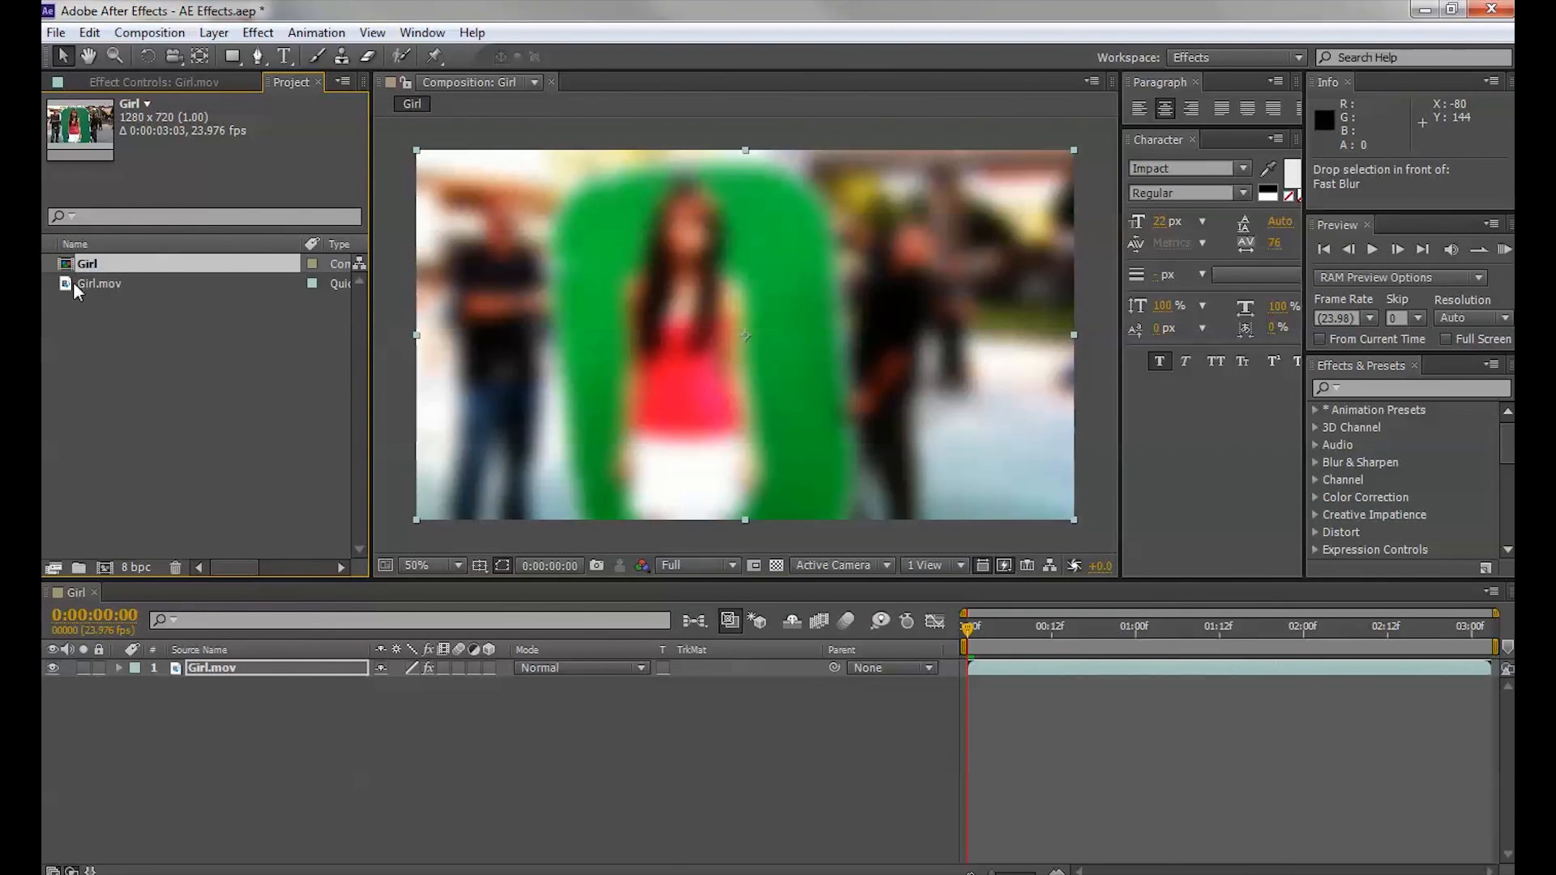
click(97, 283)
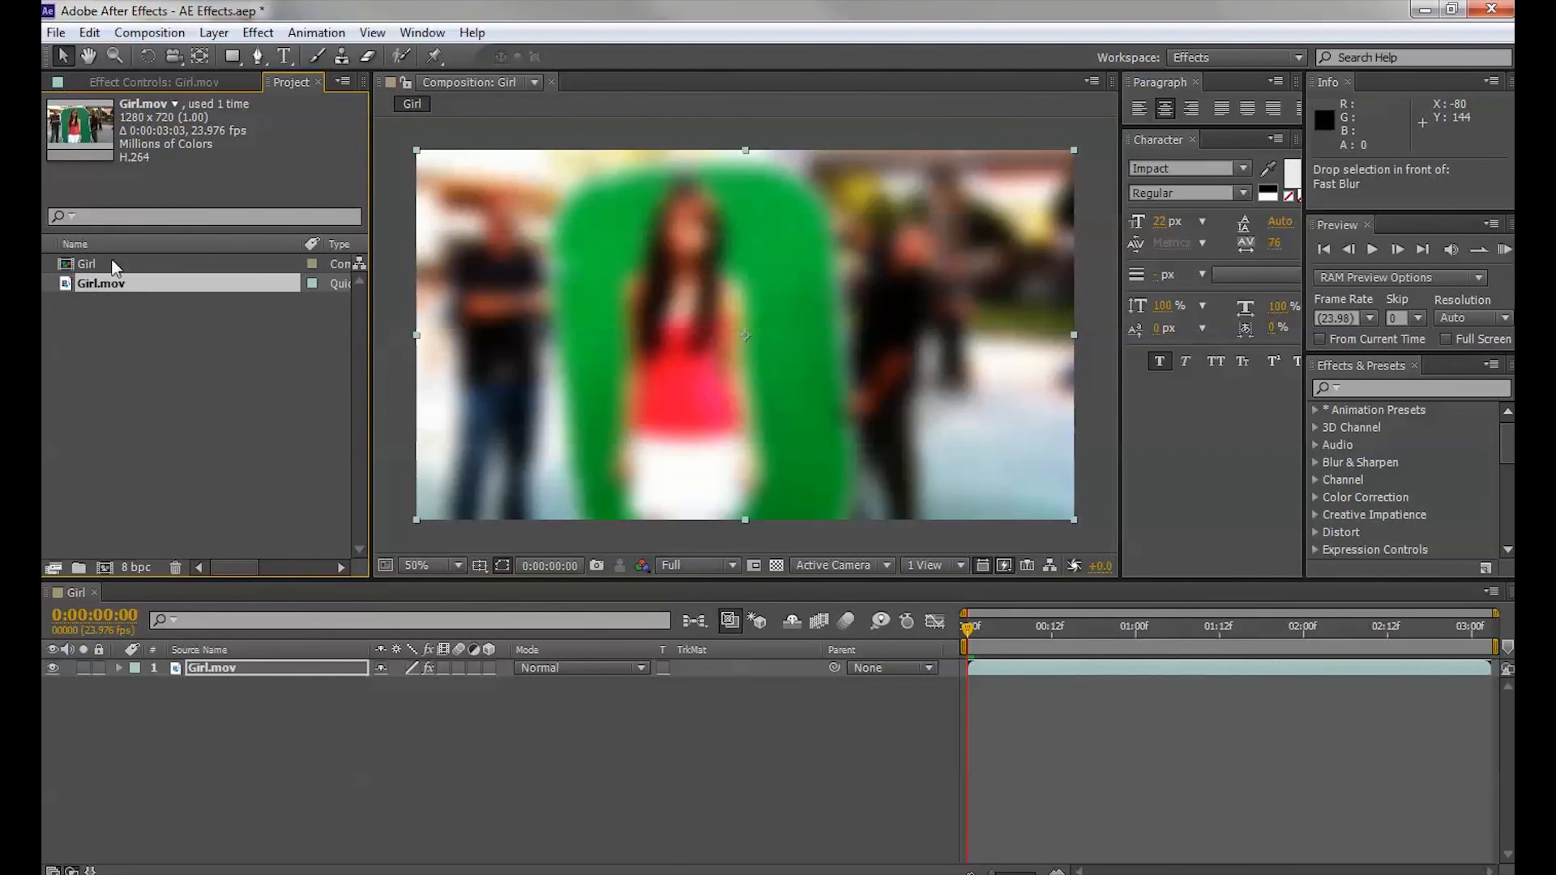
drag(73, 285, 103, 567)
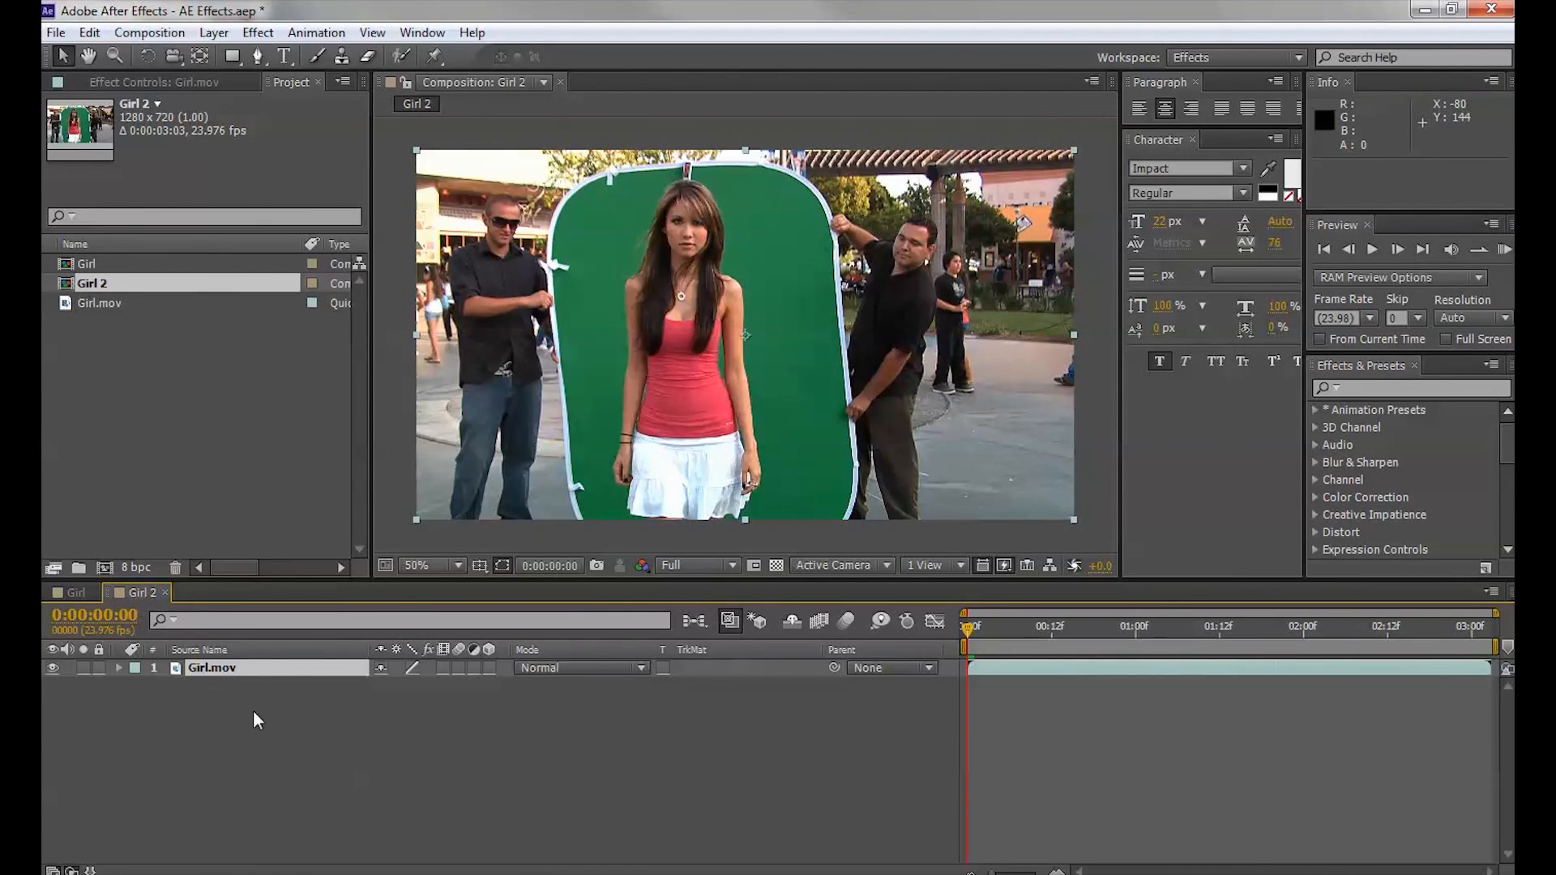
click(76, 591)
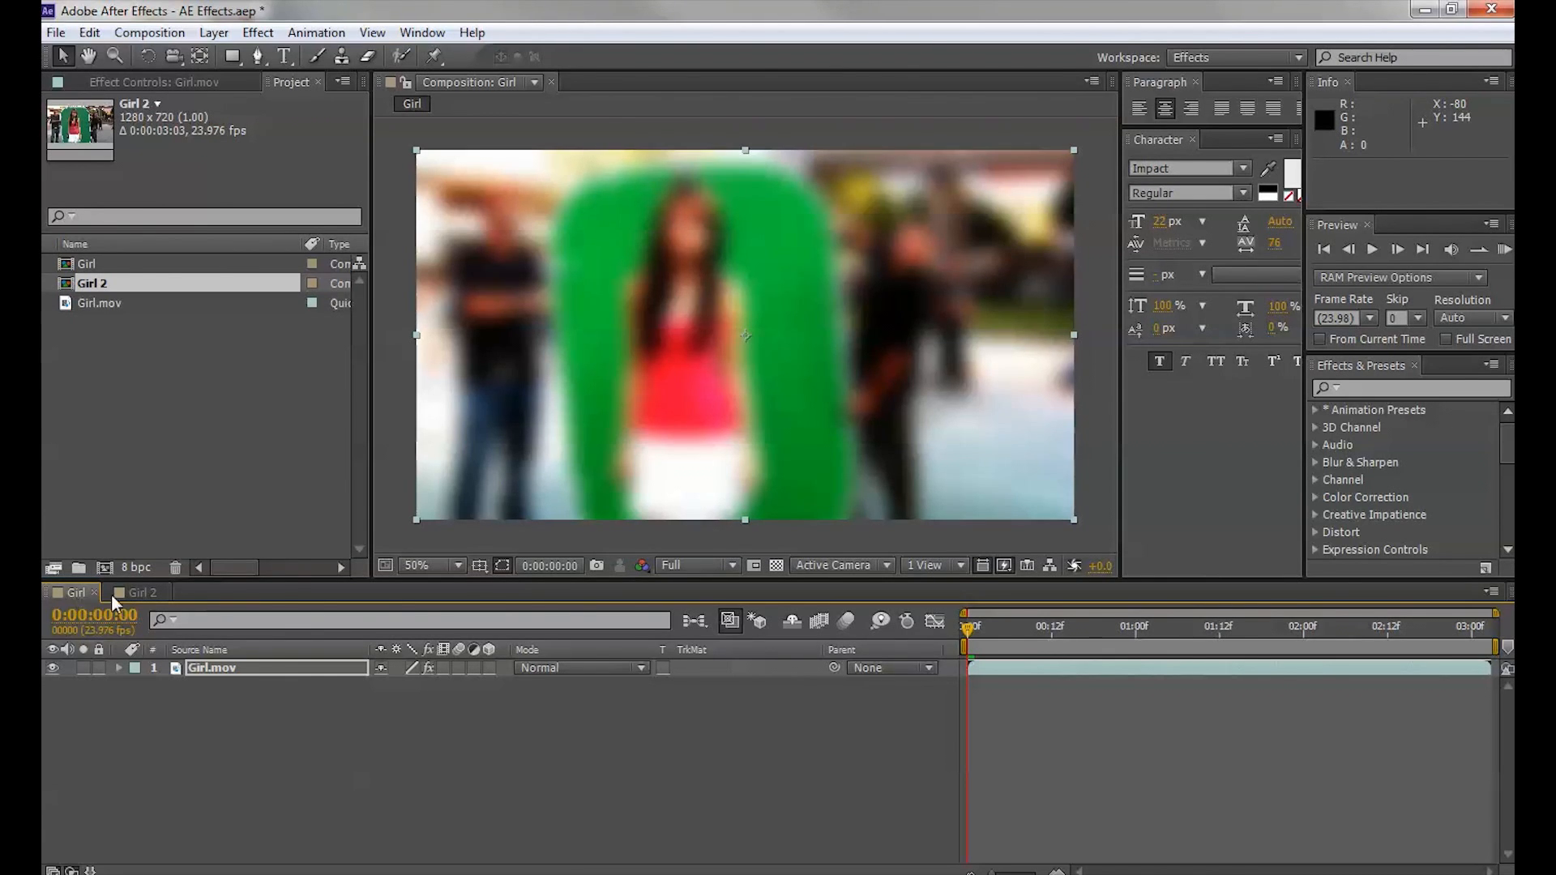
click(136, 592)
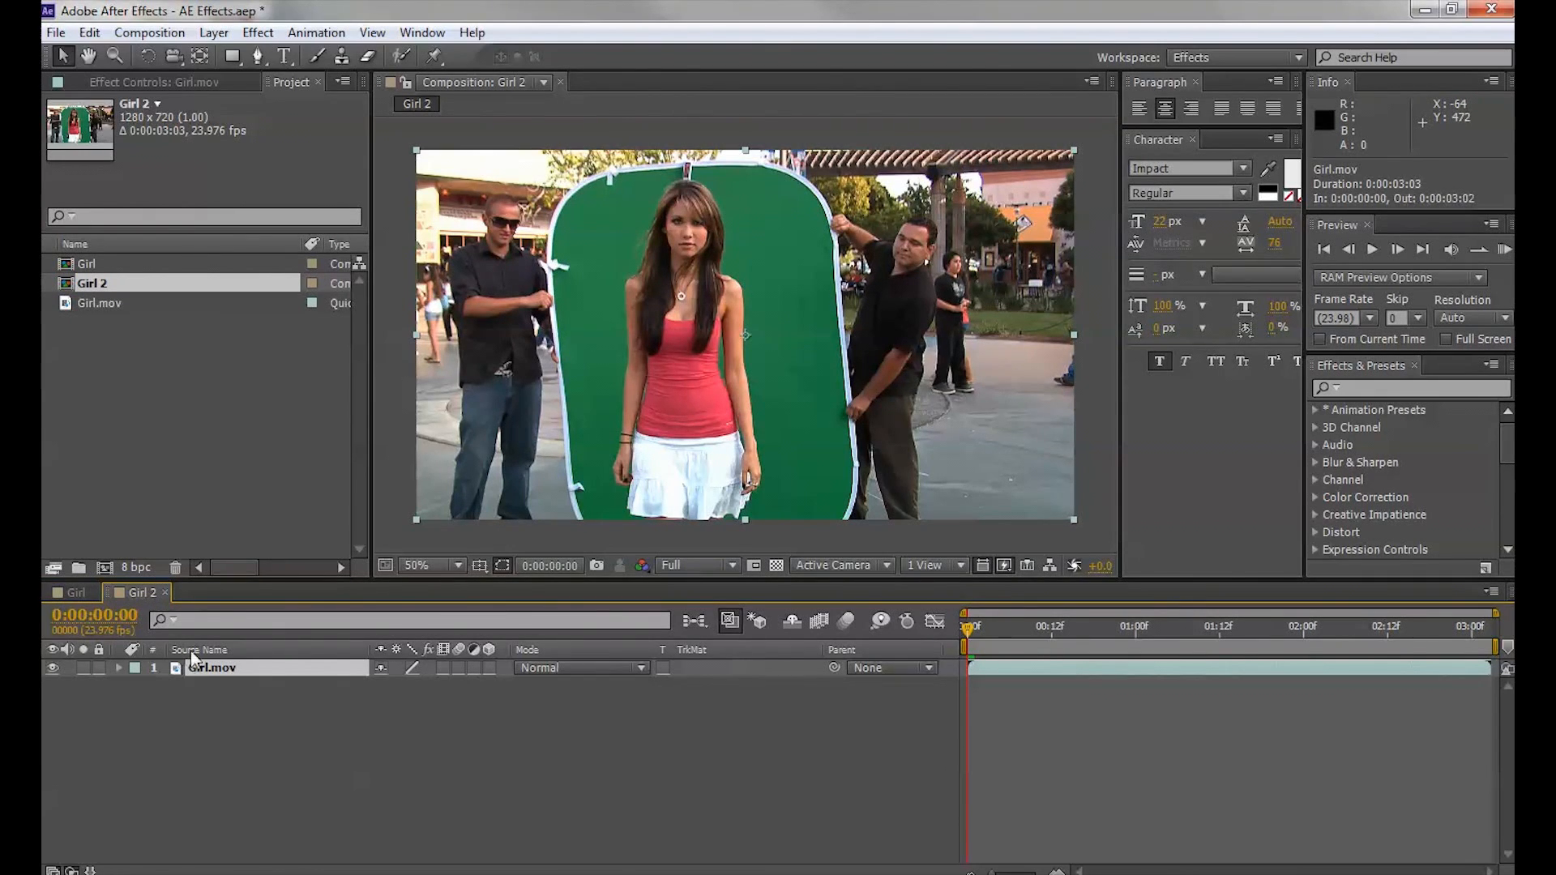
Apply the Hue/Saturation color correction effect to the Girl.mov layer in the Girl 2 composition.
click(257, 33)
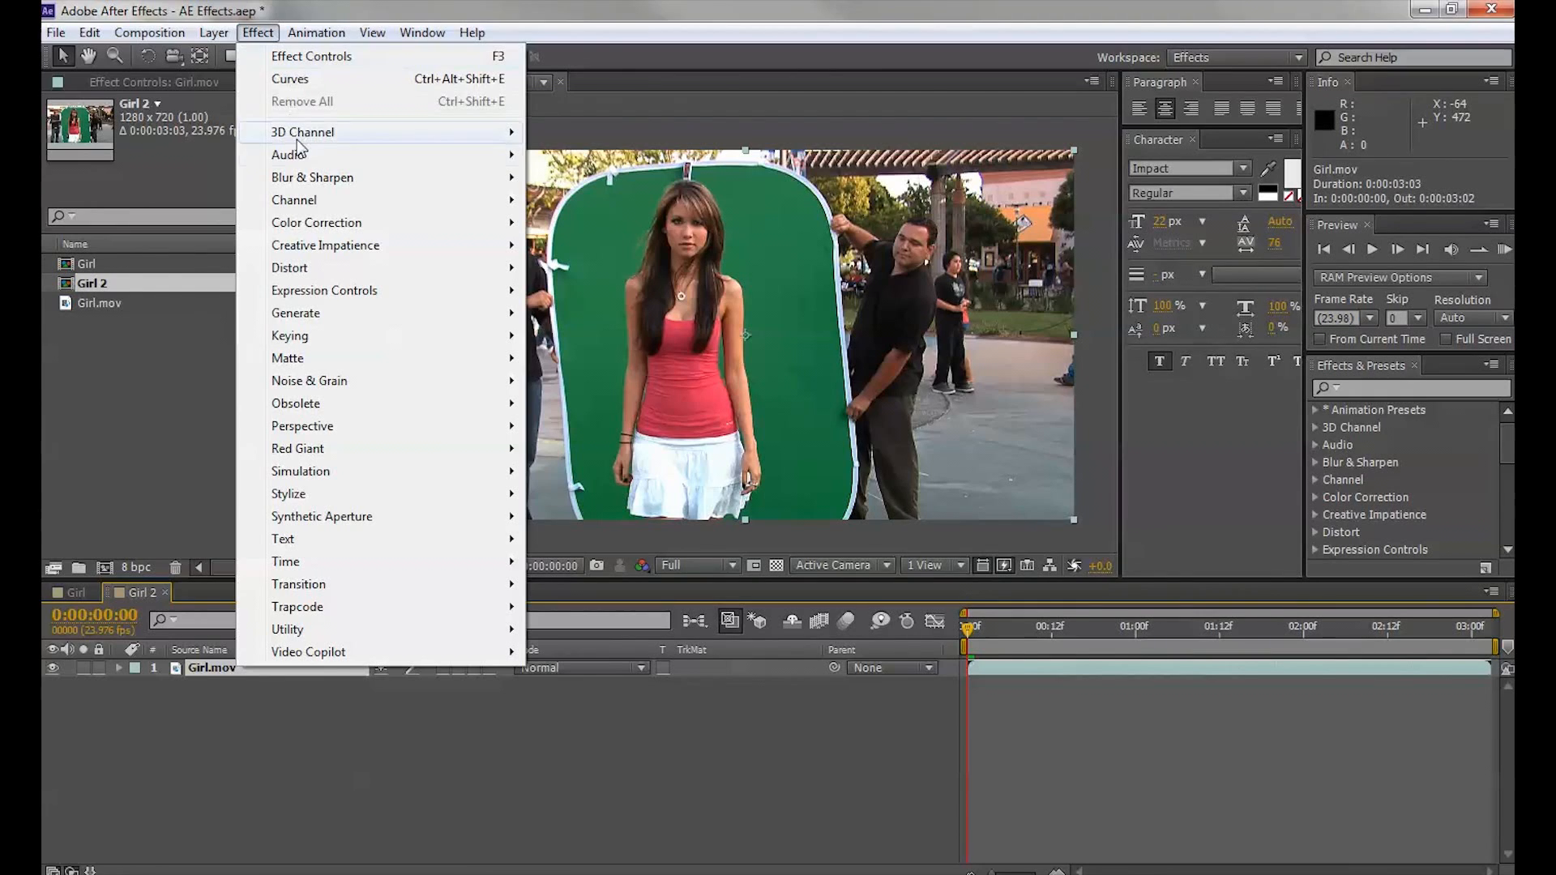
mouse_move(301, 176)
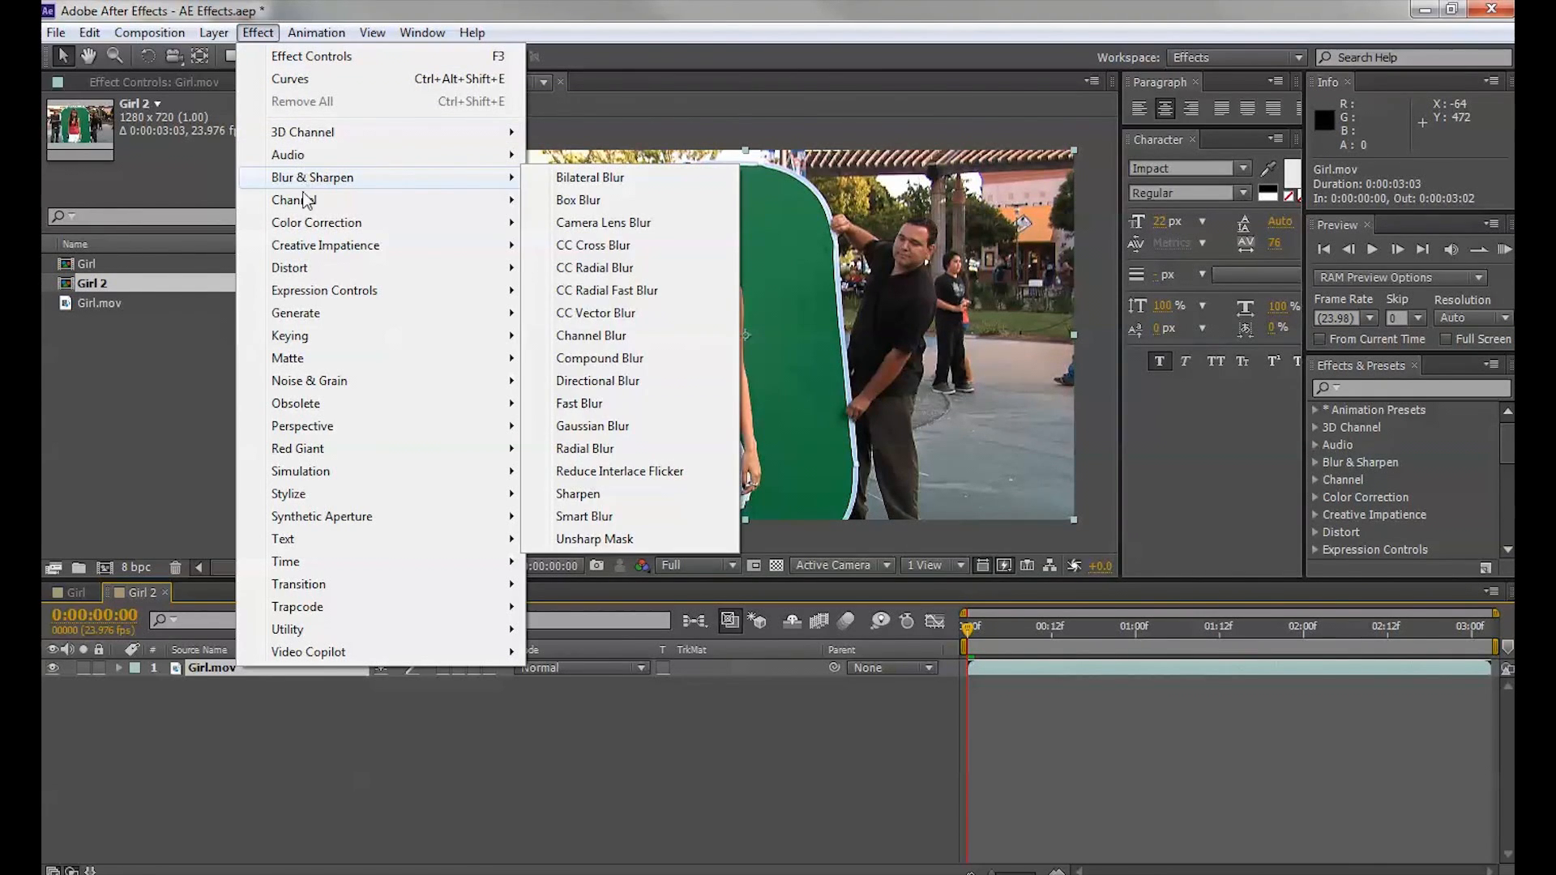
mouse_move(311, 230)
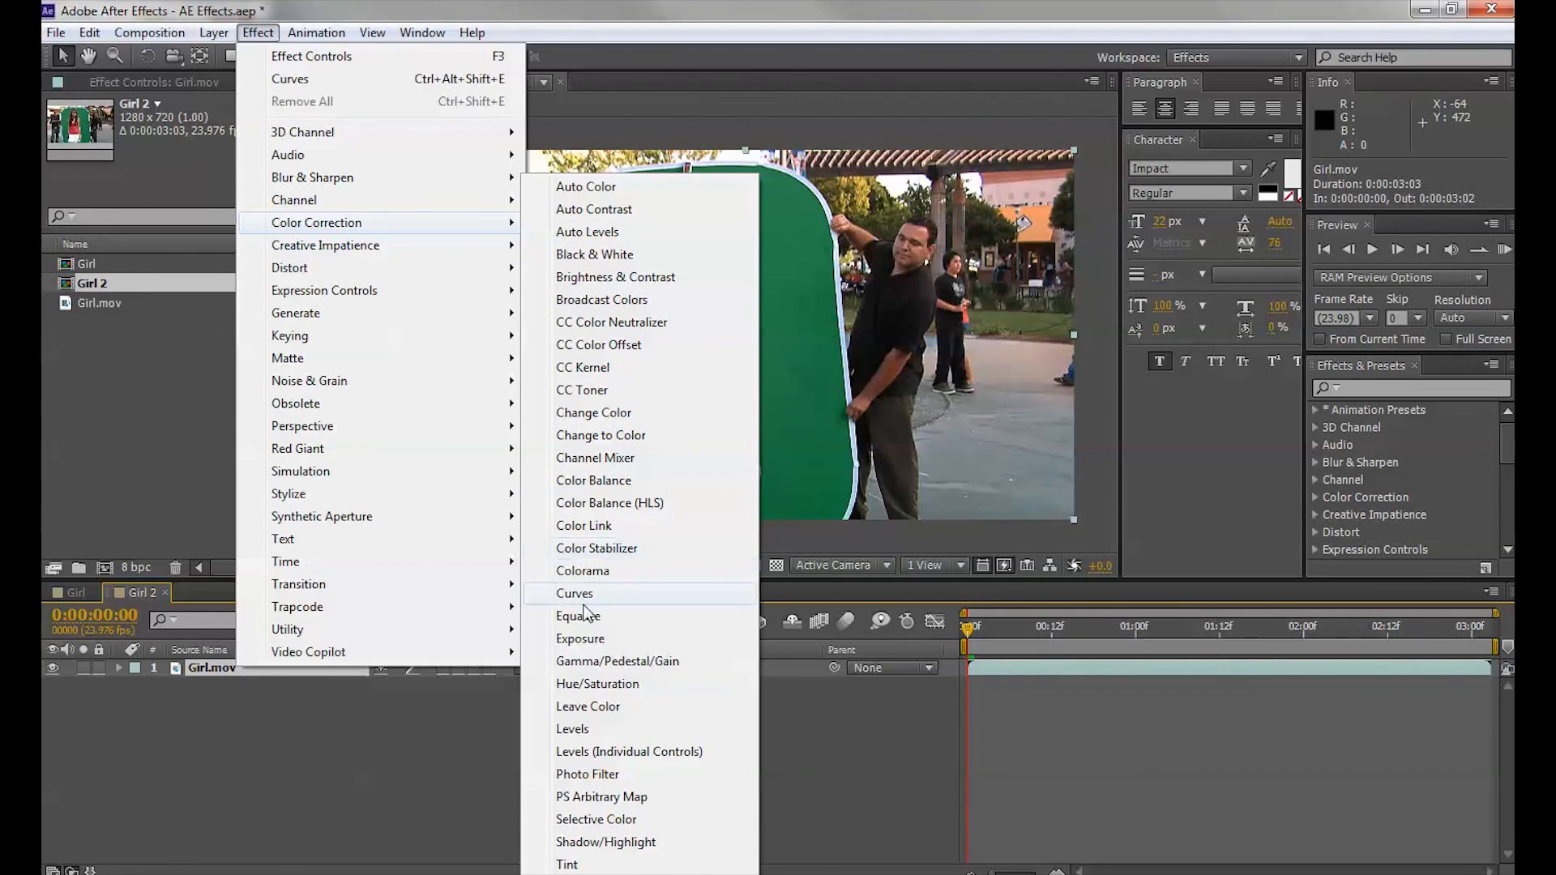
click(588, 687)
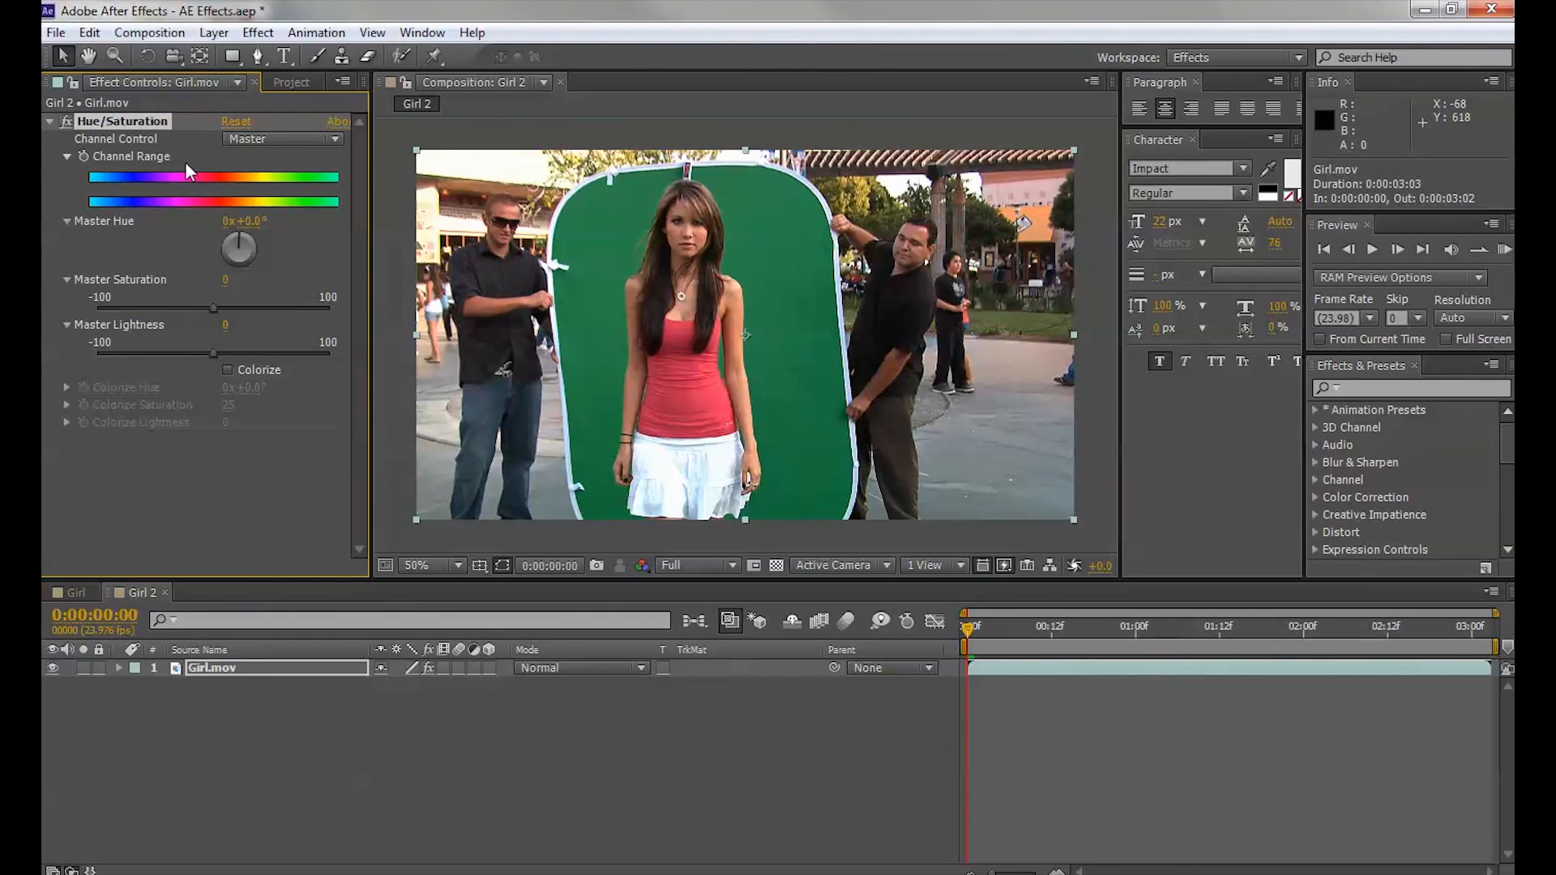
Enable Colorize in Hue/Saturation with Colorize Hue at 44° and Colorize Saturation at 15.
click(227, 369)
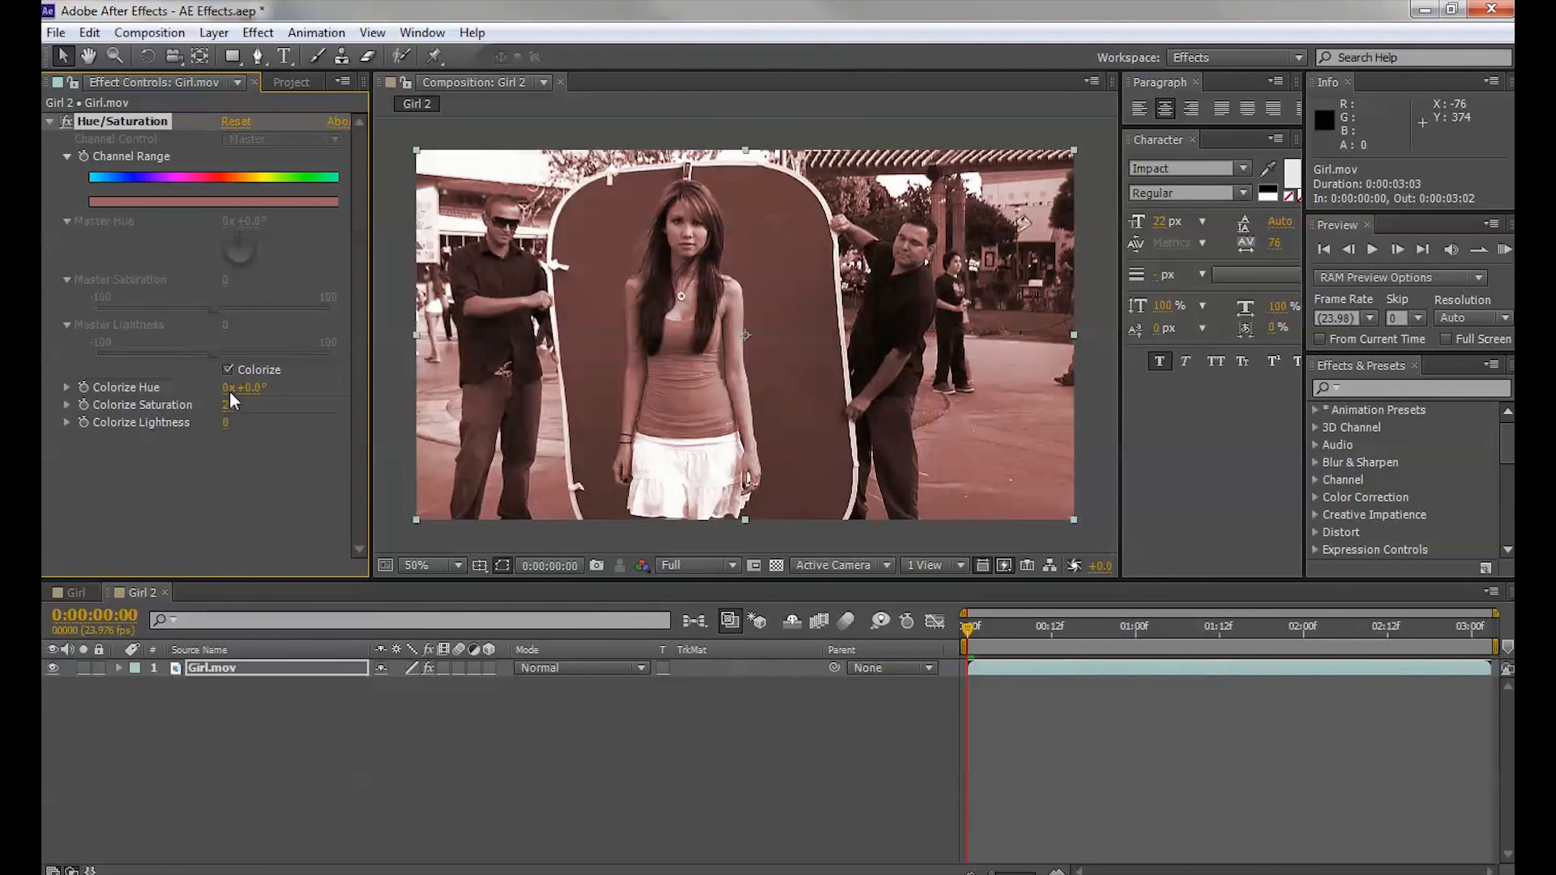
drag(230, 387, 290, 381)
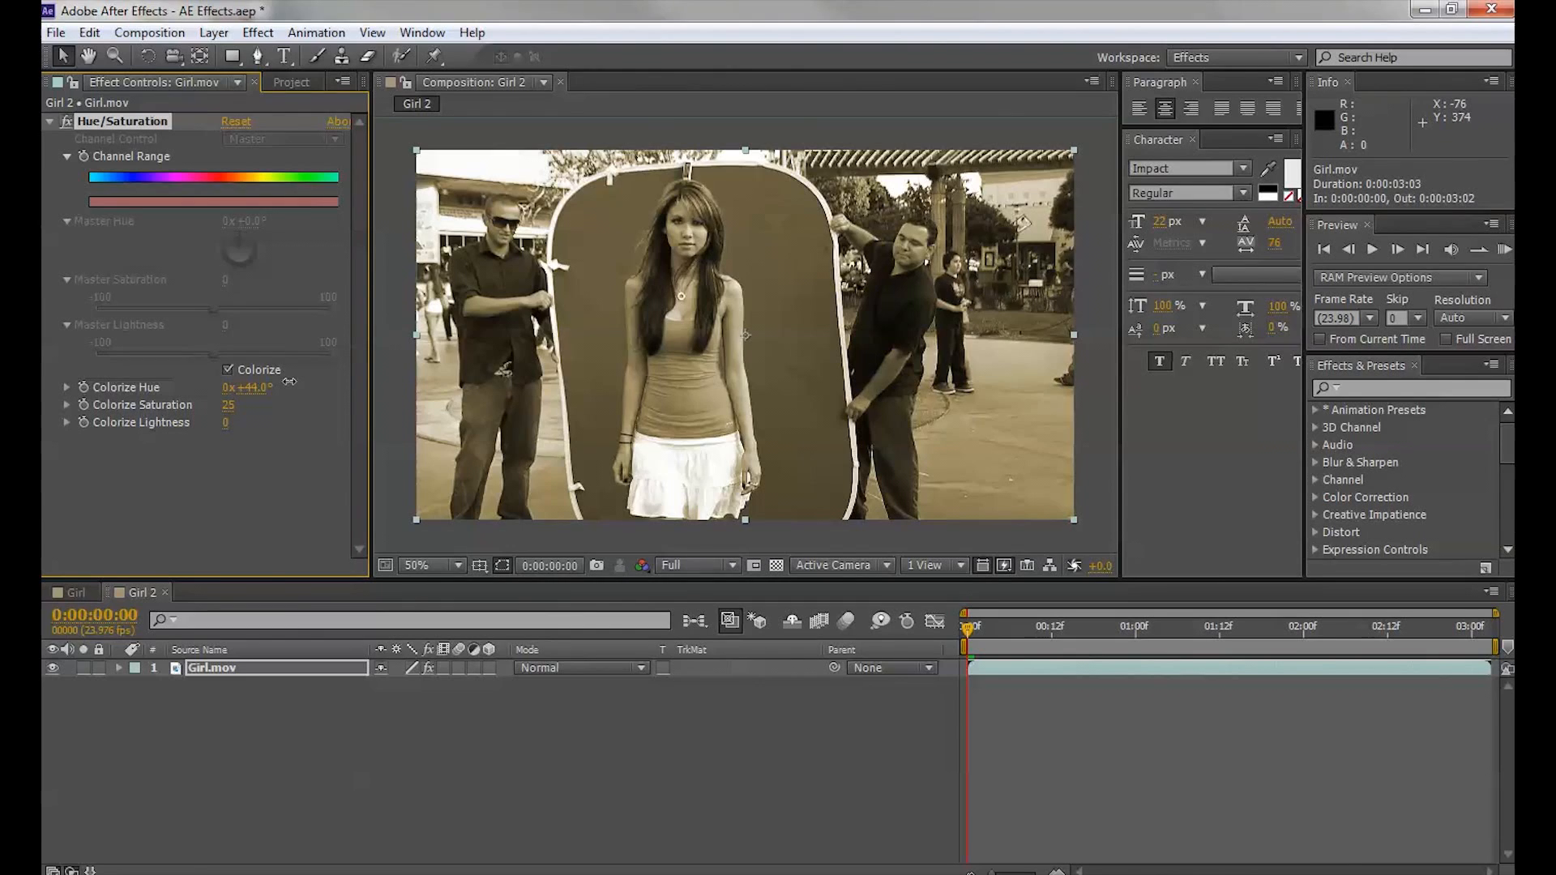
drag(288, 381, 223, 405)
click(232, 407)
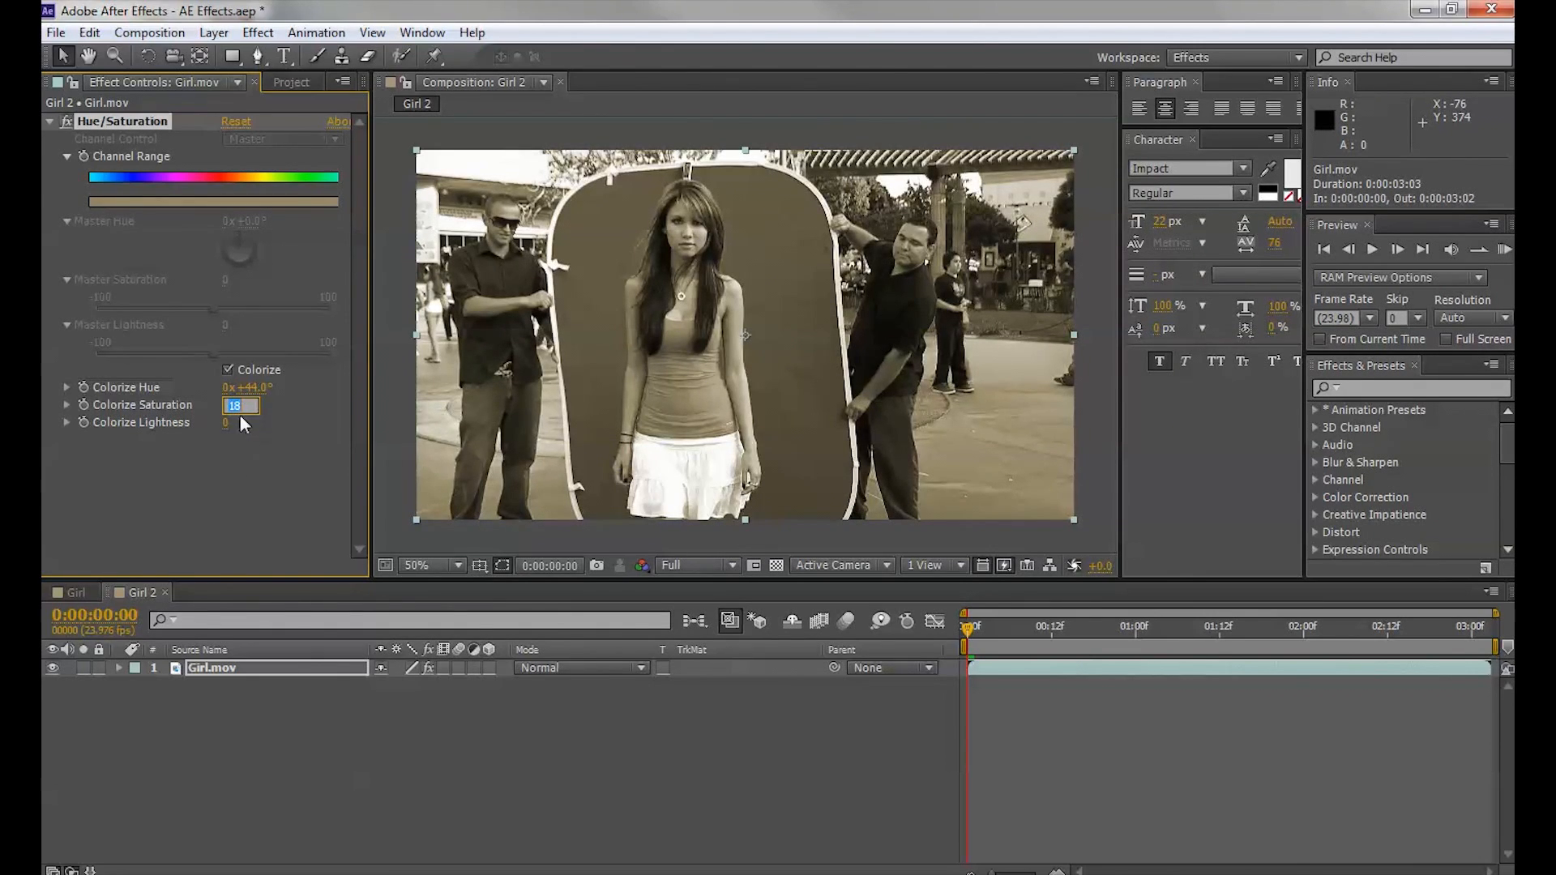
text(15)
click(243, 466)
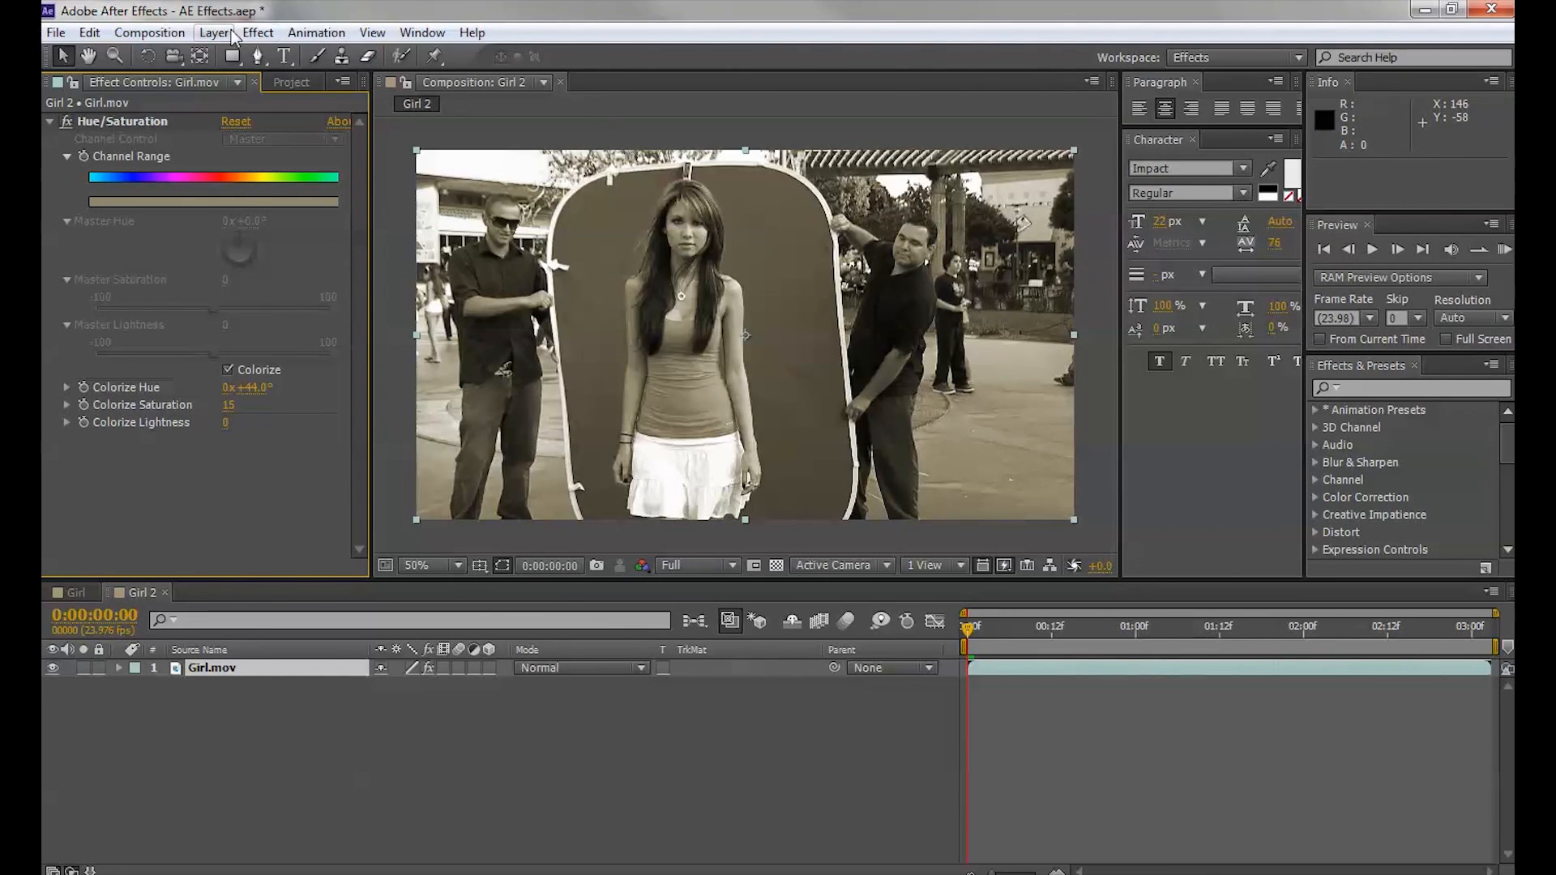
Apply the Stylize effect Glow to the Girl.mov layer in the Girl 2 composition and set Glow Threshold to 67.5%.
click(263, 34)
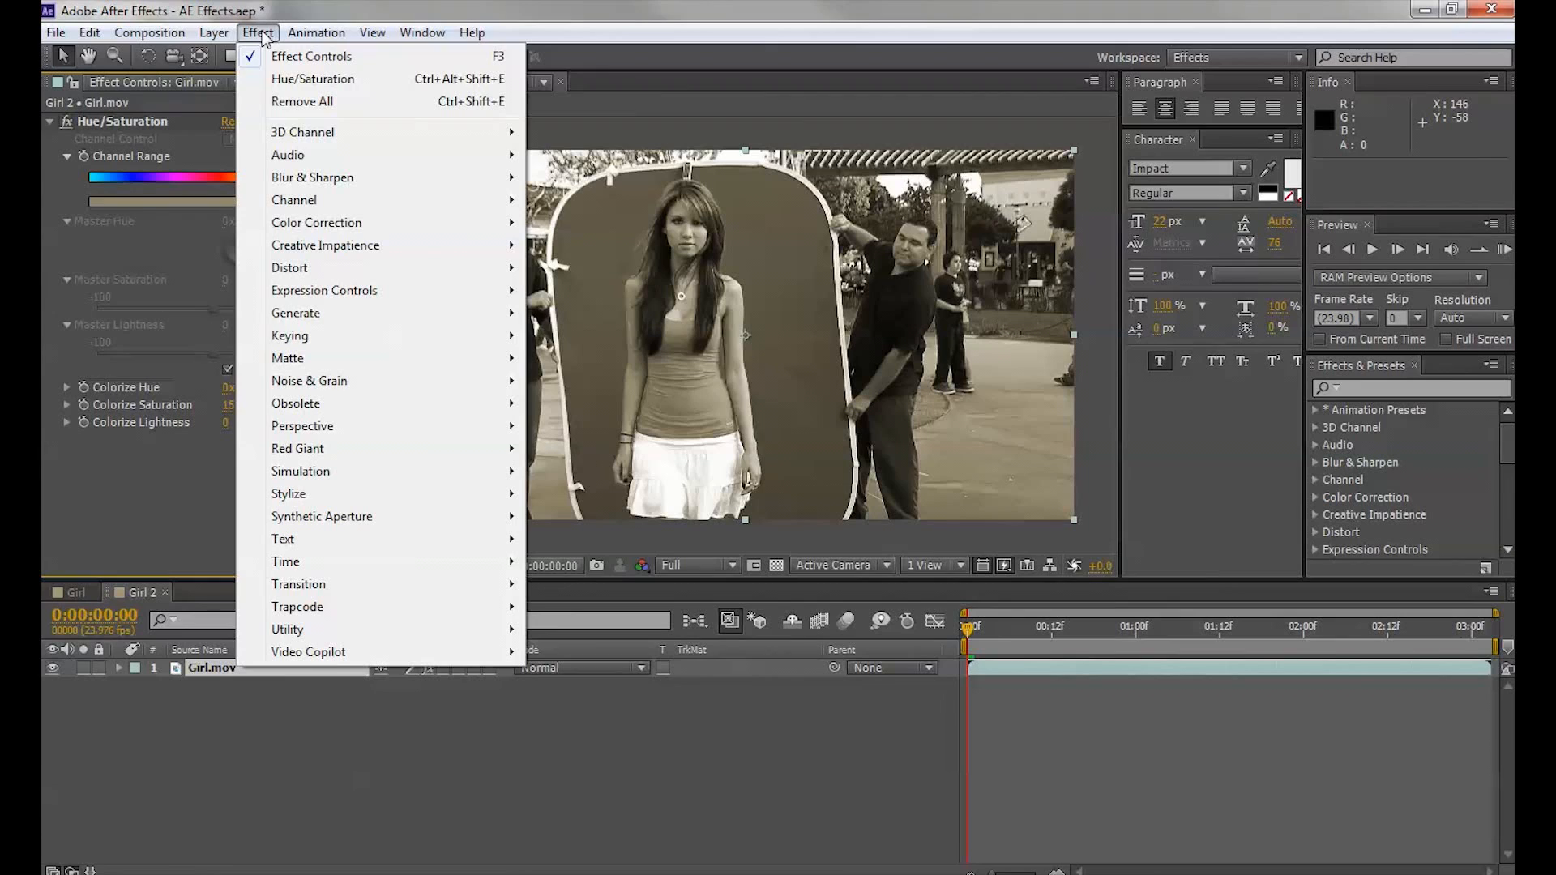
mouse_move(315, 183)
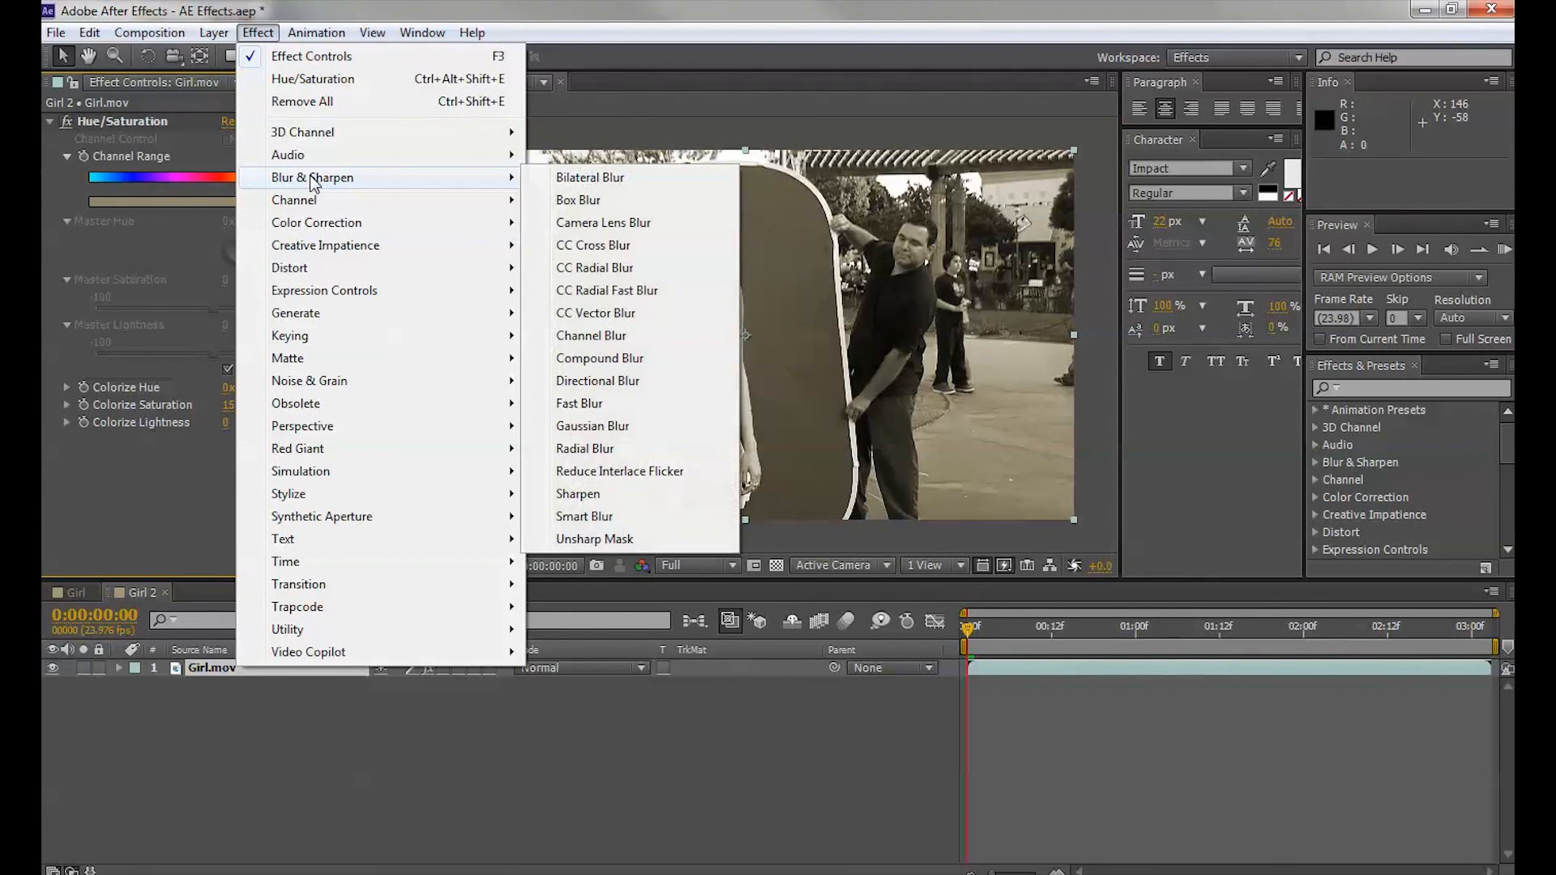
mouse_move(315, 230)
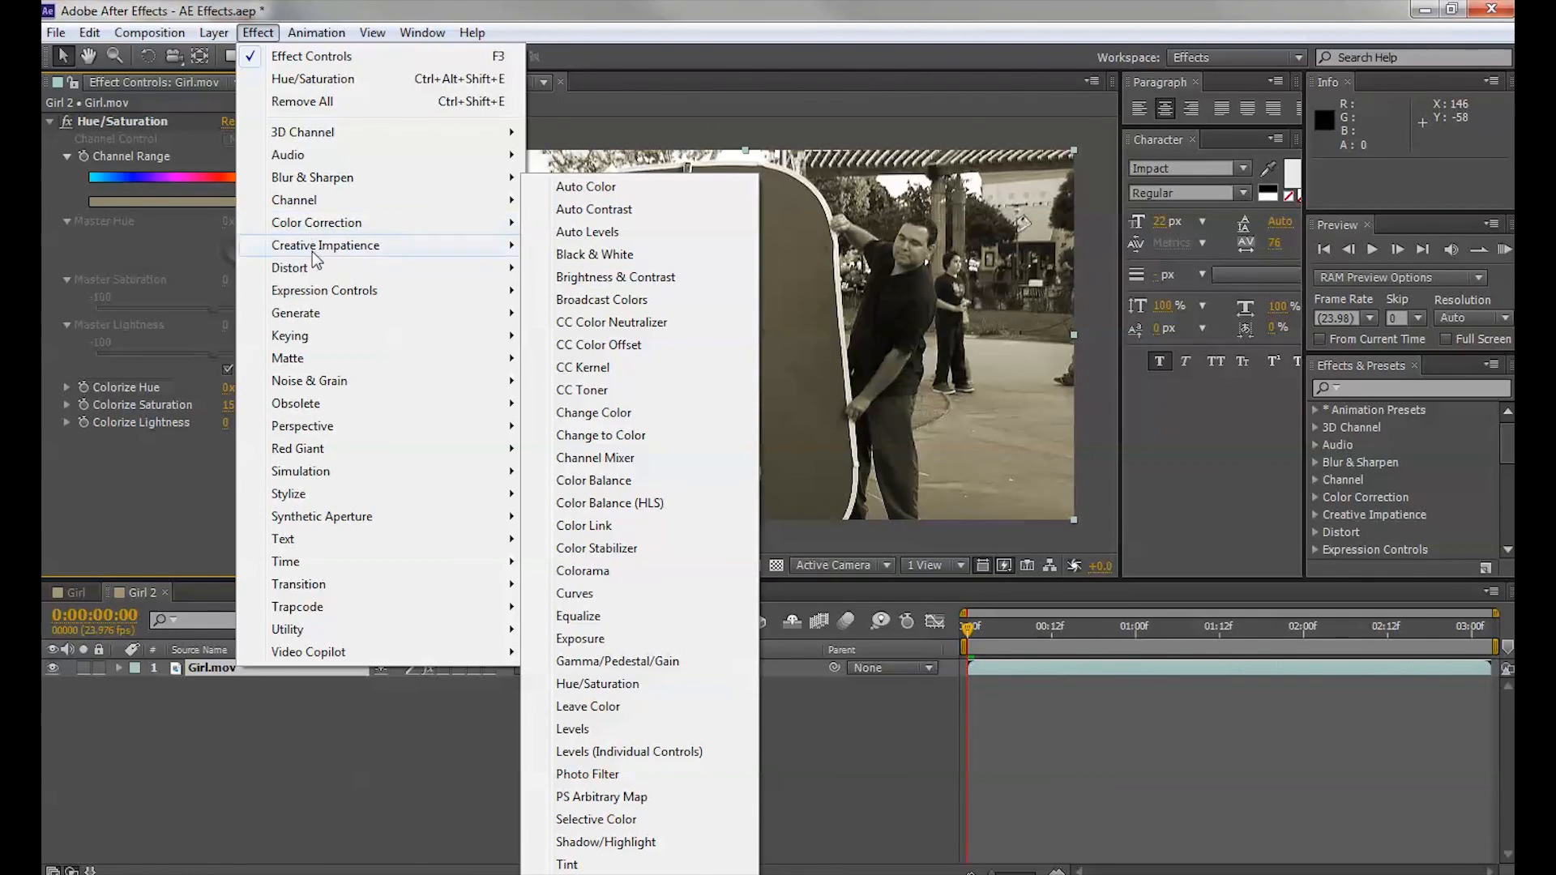
mouse_move(313, 318)
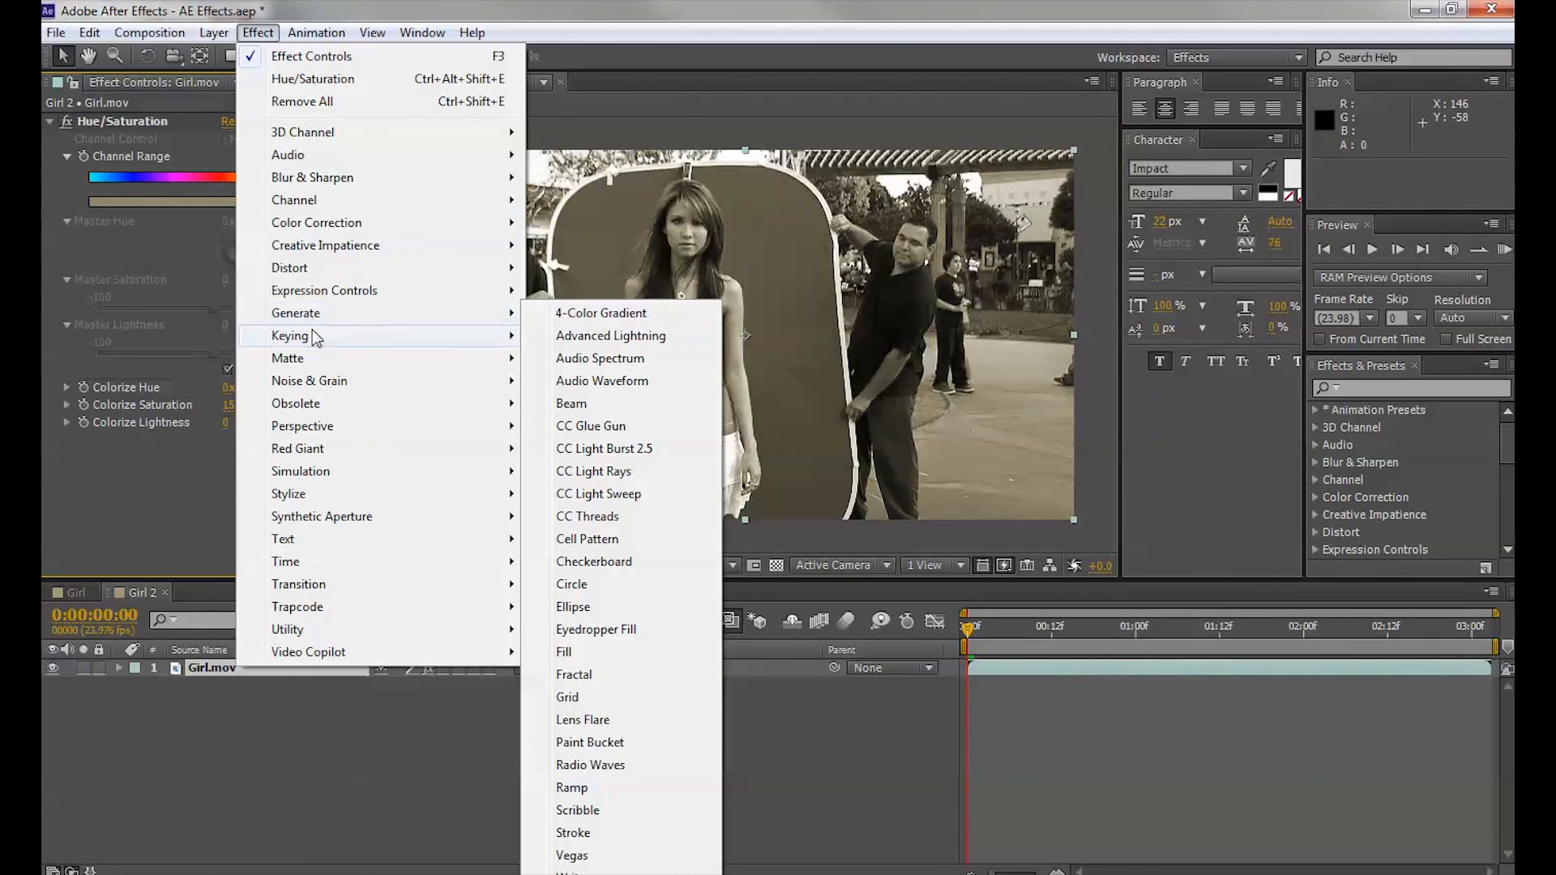
mouse_move(320, 386)
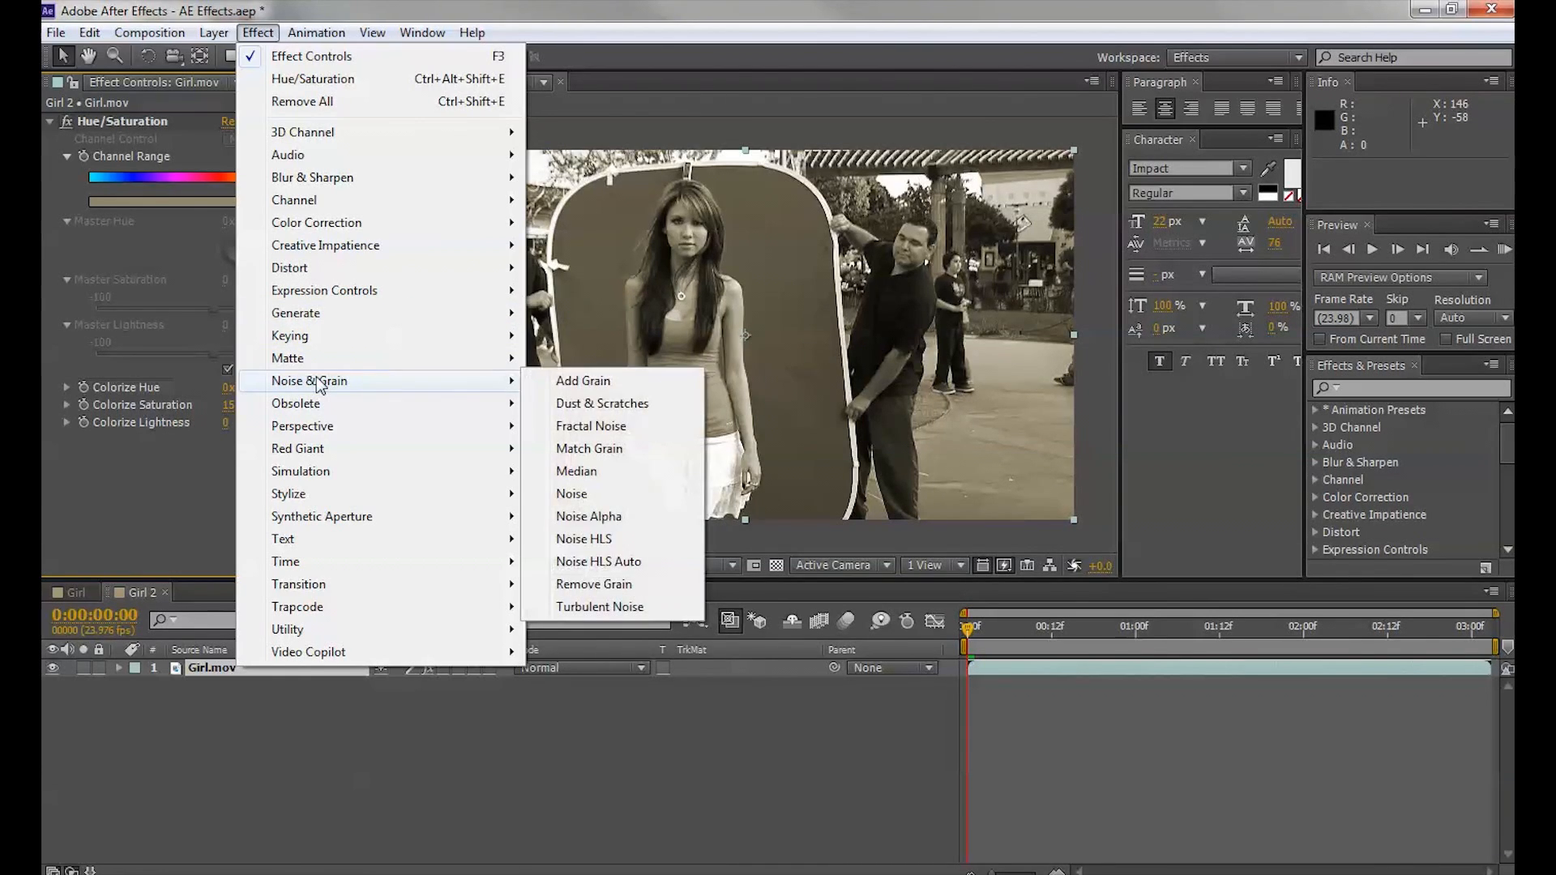
mouse_move(312, 478)
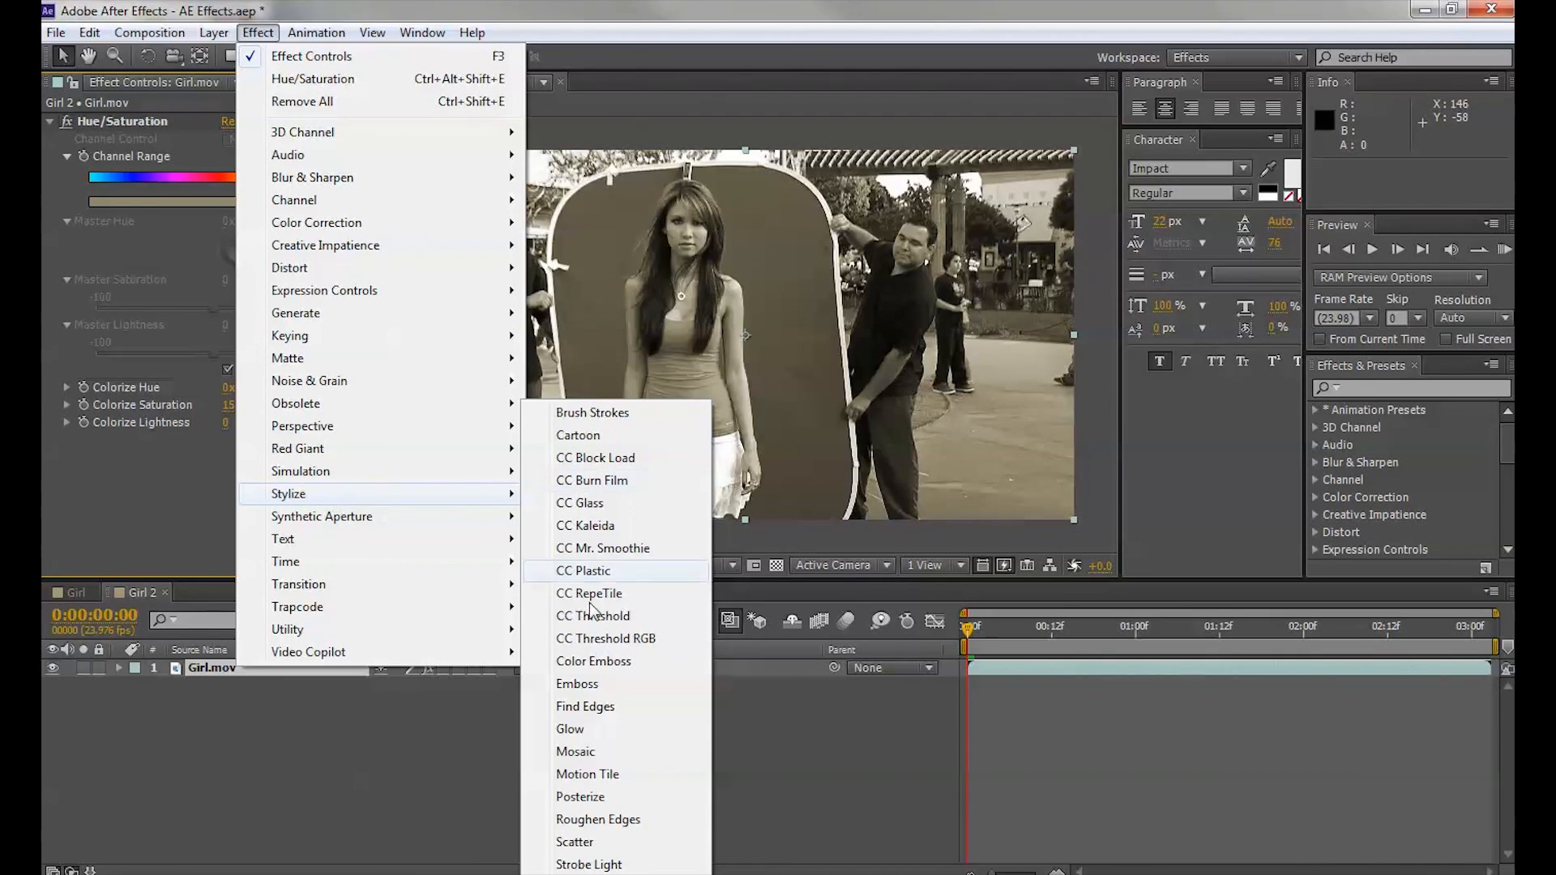
click(577, 728)
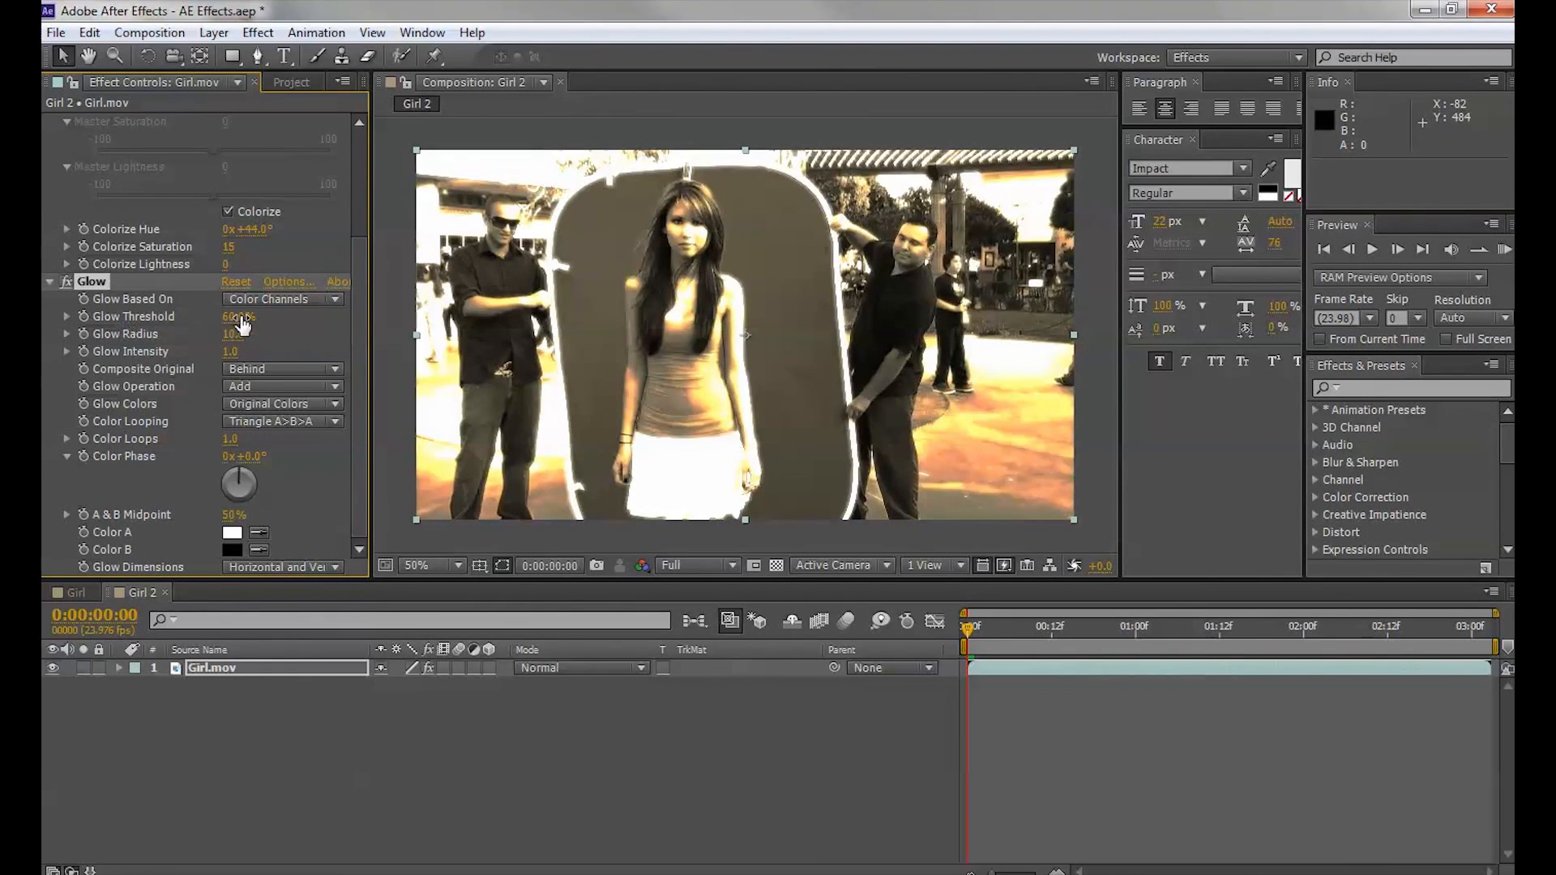
mouse_move(236, 318)
mouse_down()
mouse_move(291, 316)
mouse_move(194, 321)
mouse_move(235, 318)
mouse_move(203, 332)
mouse_move(233, 334)
mouse_move(217, 338)
mouse_move(218, 317)
mouse_move(254, 315)
mouse_up()
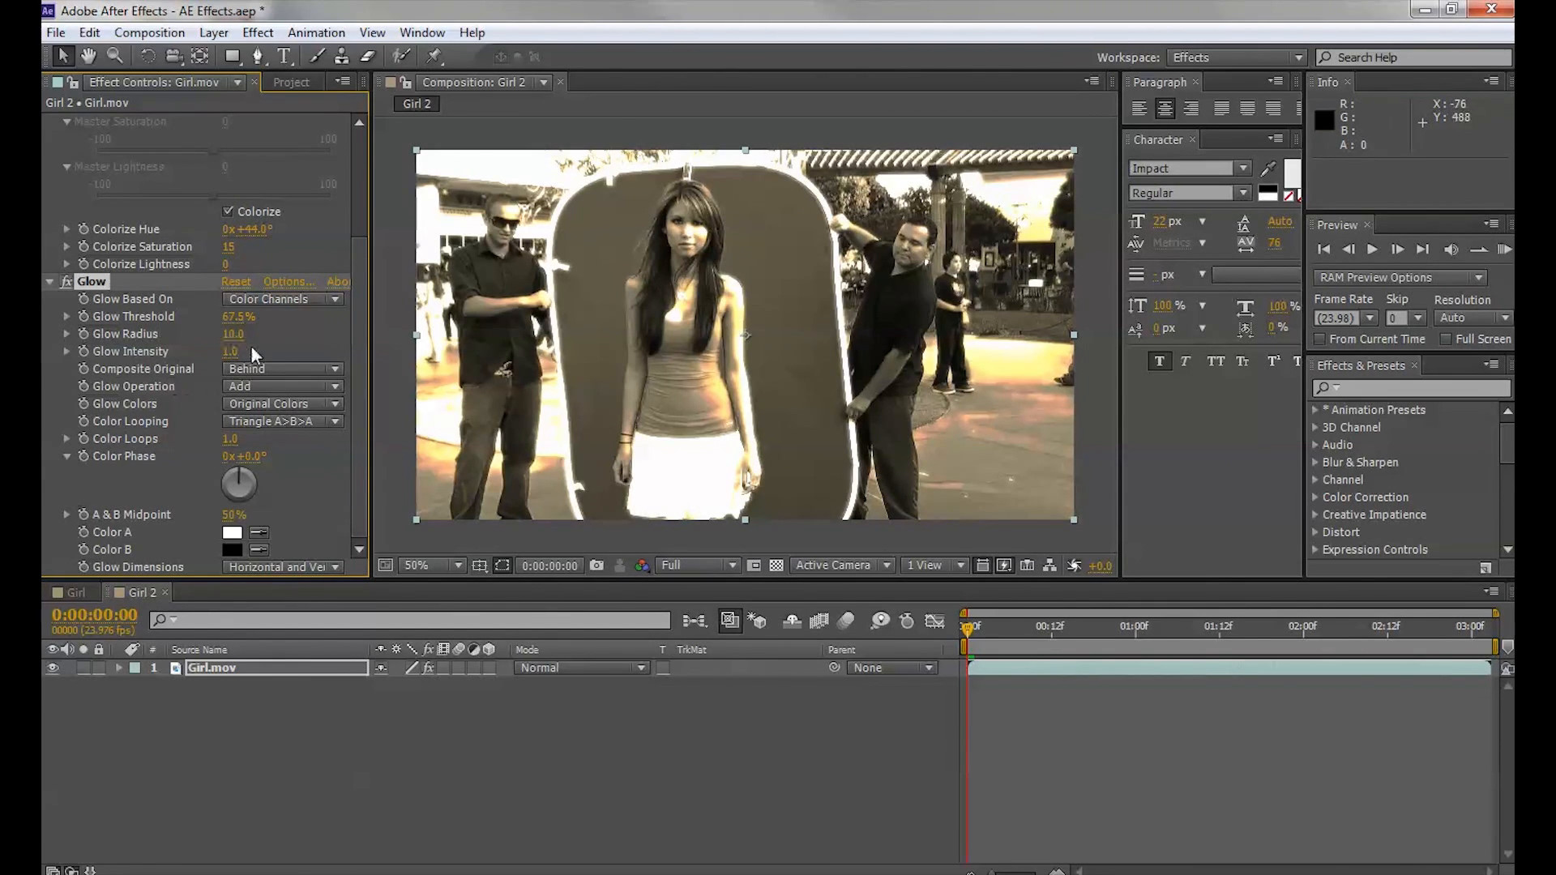
Switch Glow off and on again to compare its effect on the image, and collapse the Hue/Saturation and Glow settings.
click(65, 280)
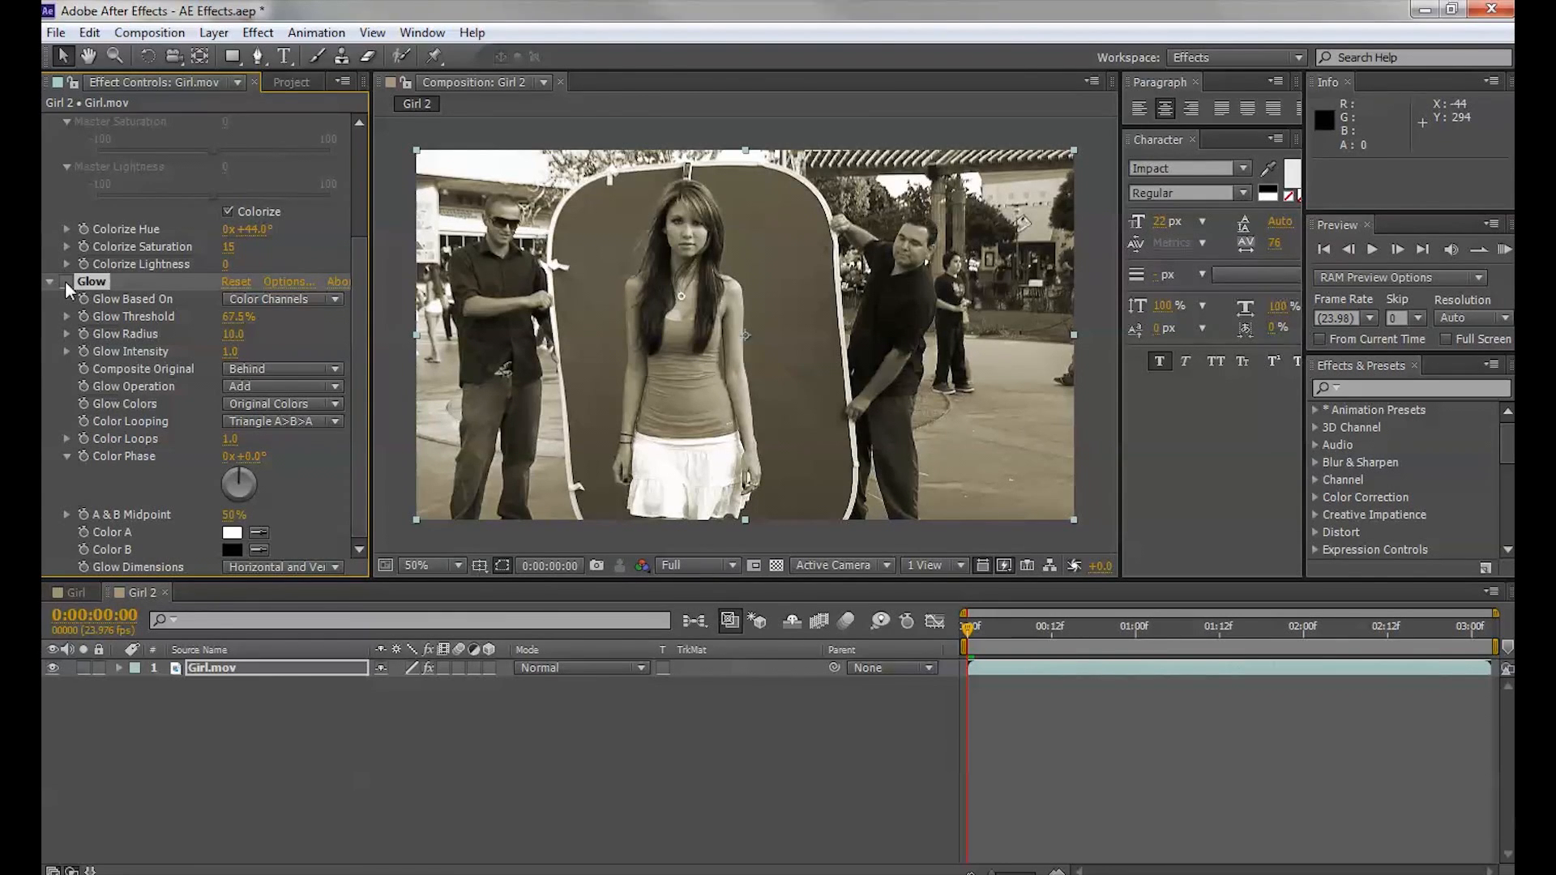
click(65, 281)
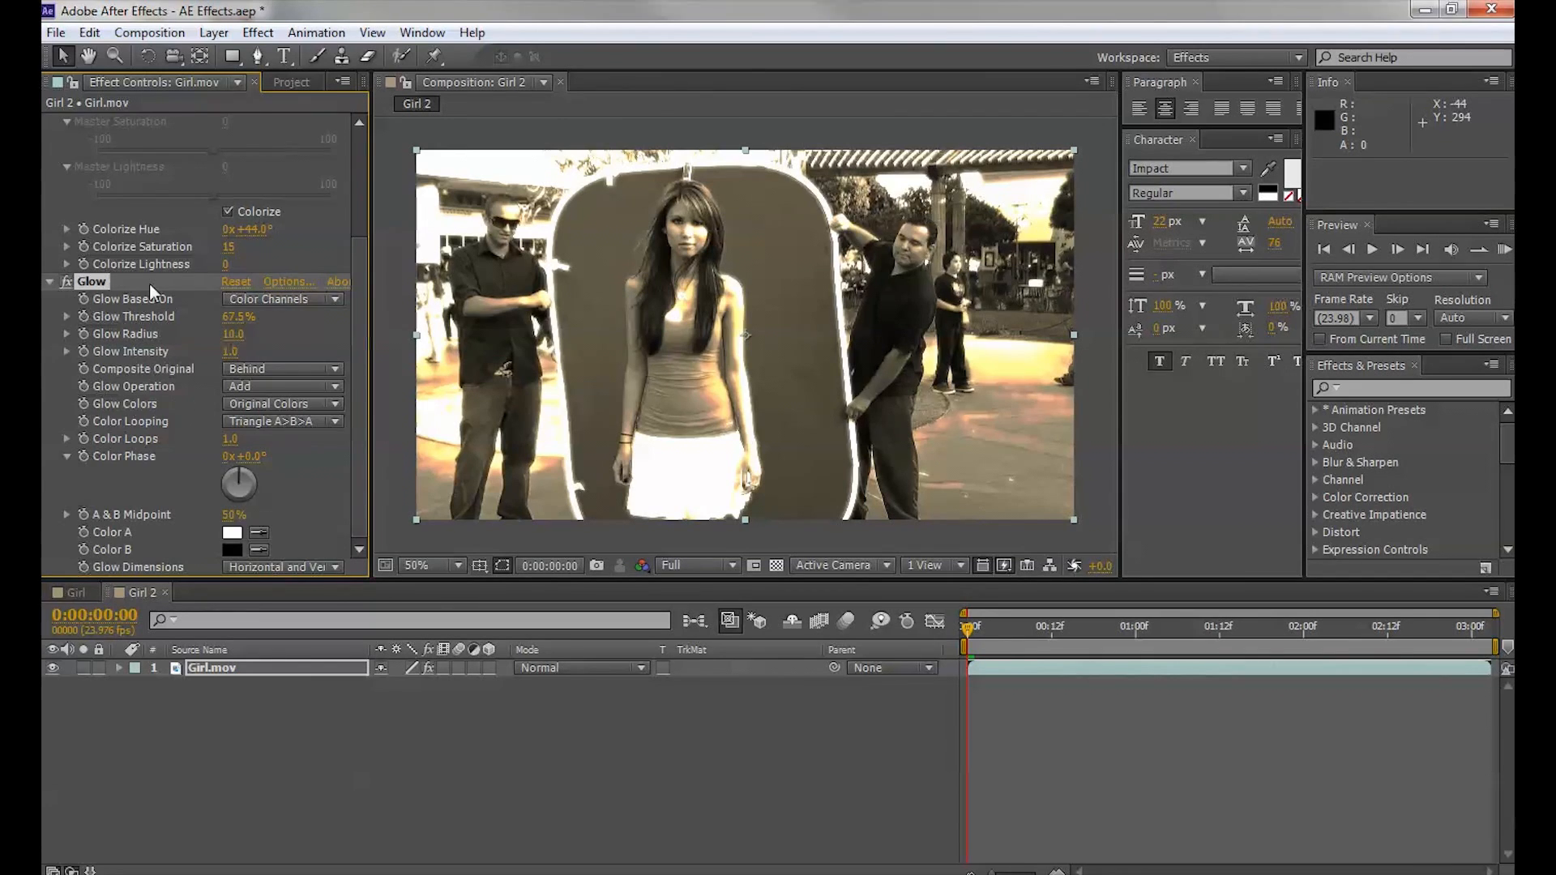
scroll(150, 282, up, 3)
click(50, 122)
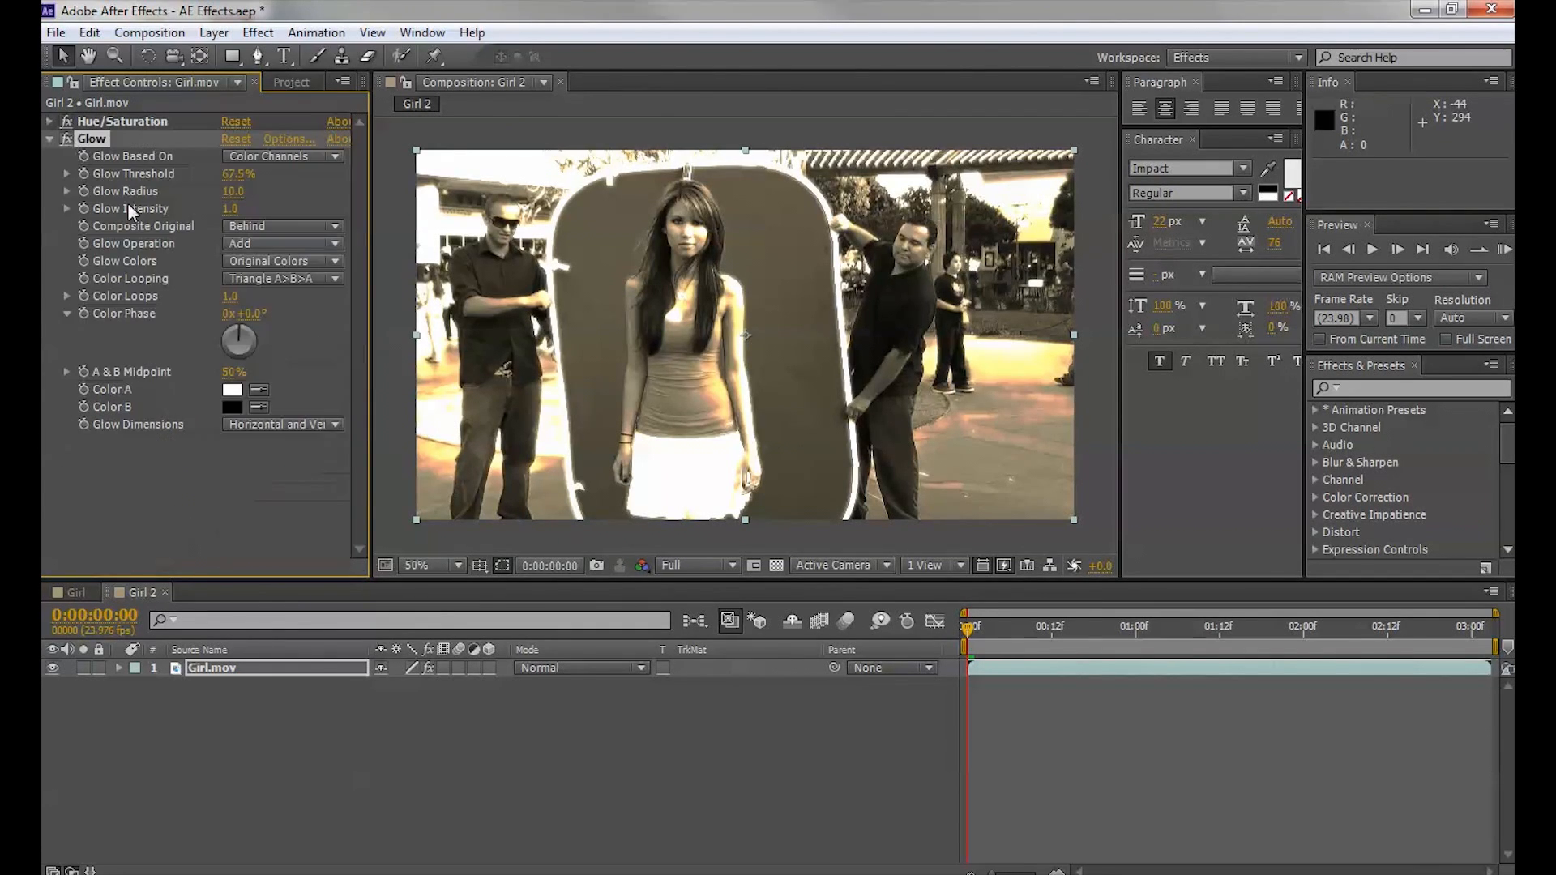
click(50, 139)
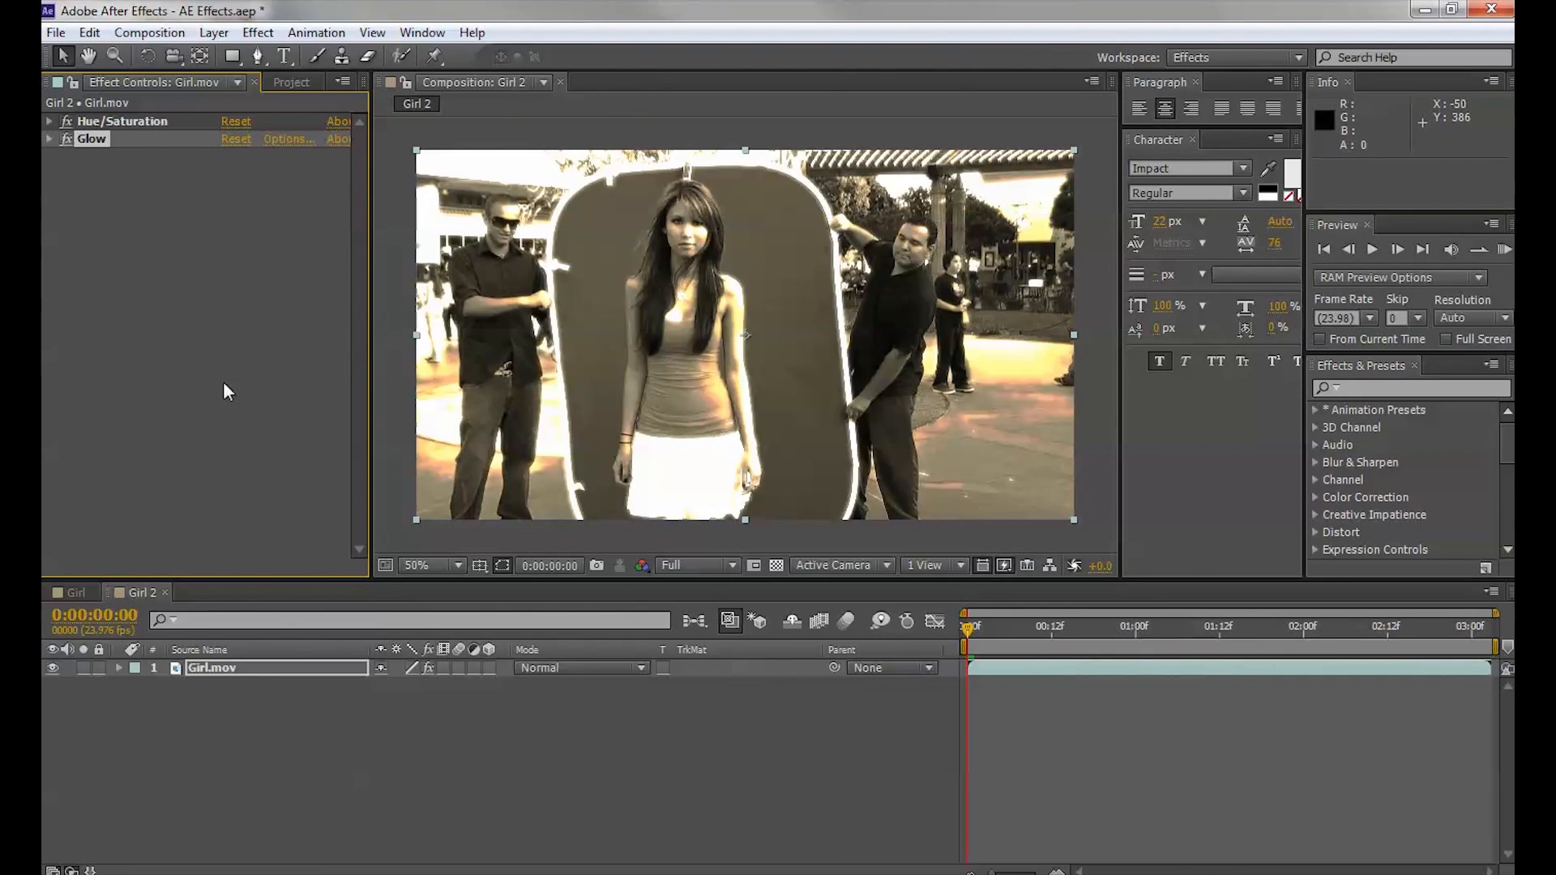
Create a third composition from the Girl.mov footage.
click(291, 82)
click(87, 306)
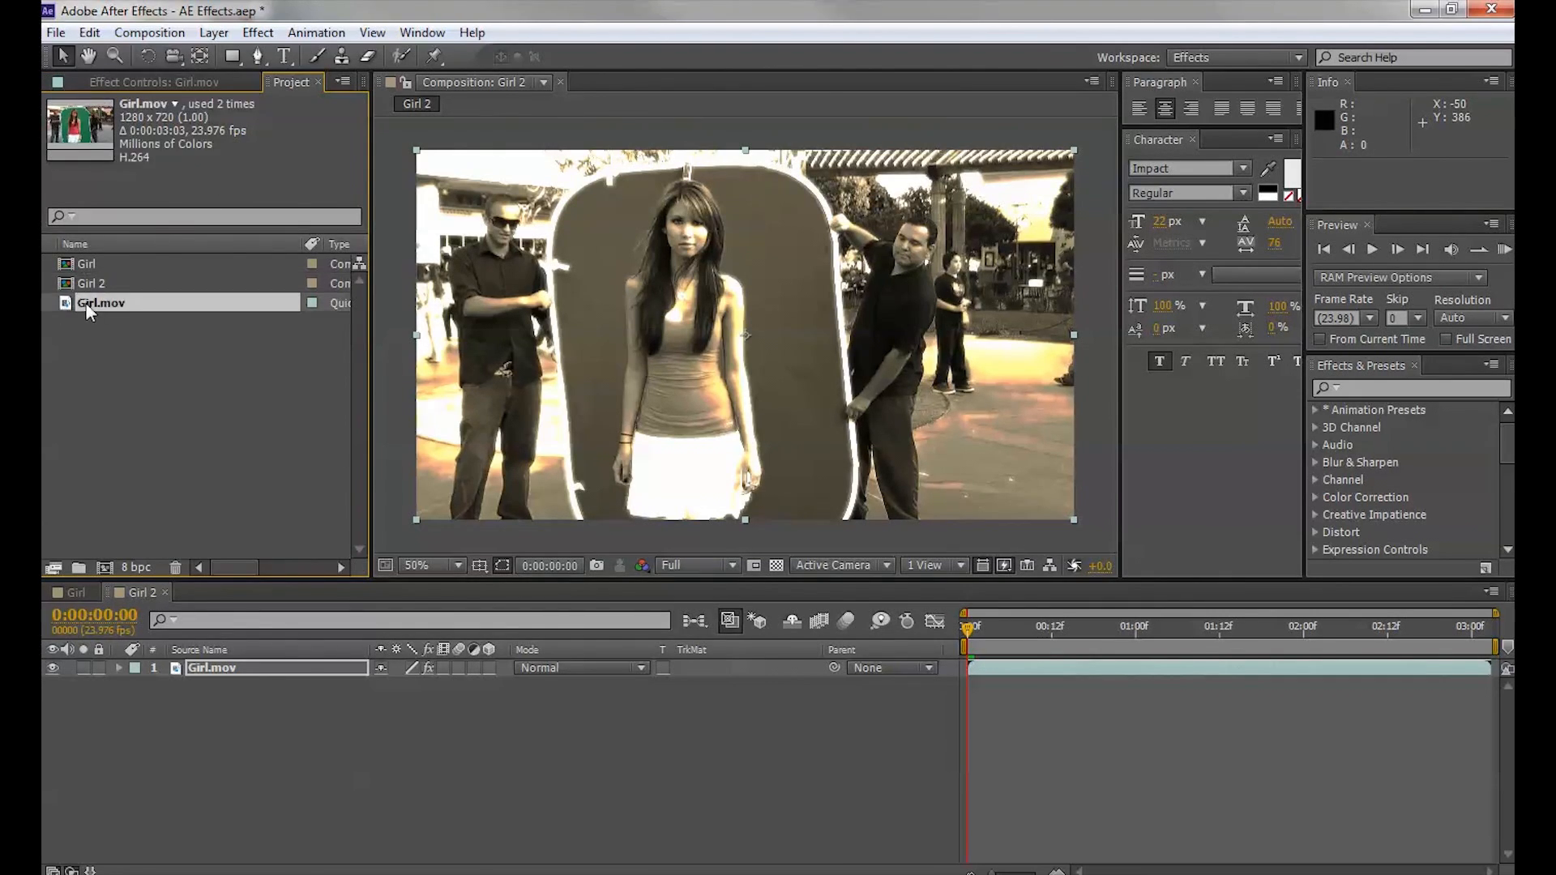
drag(66, 302, 104, 566)
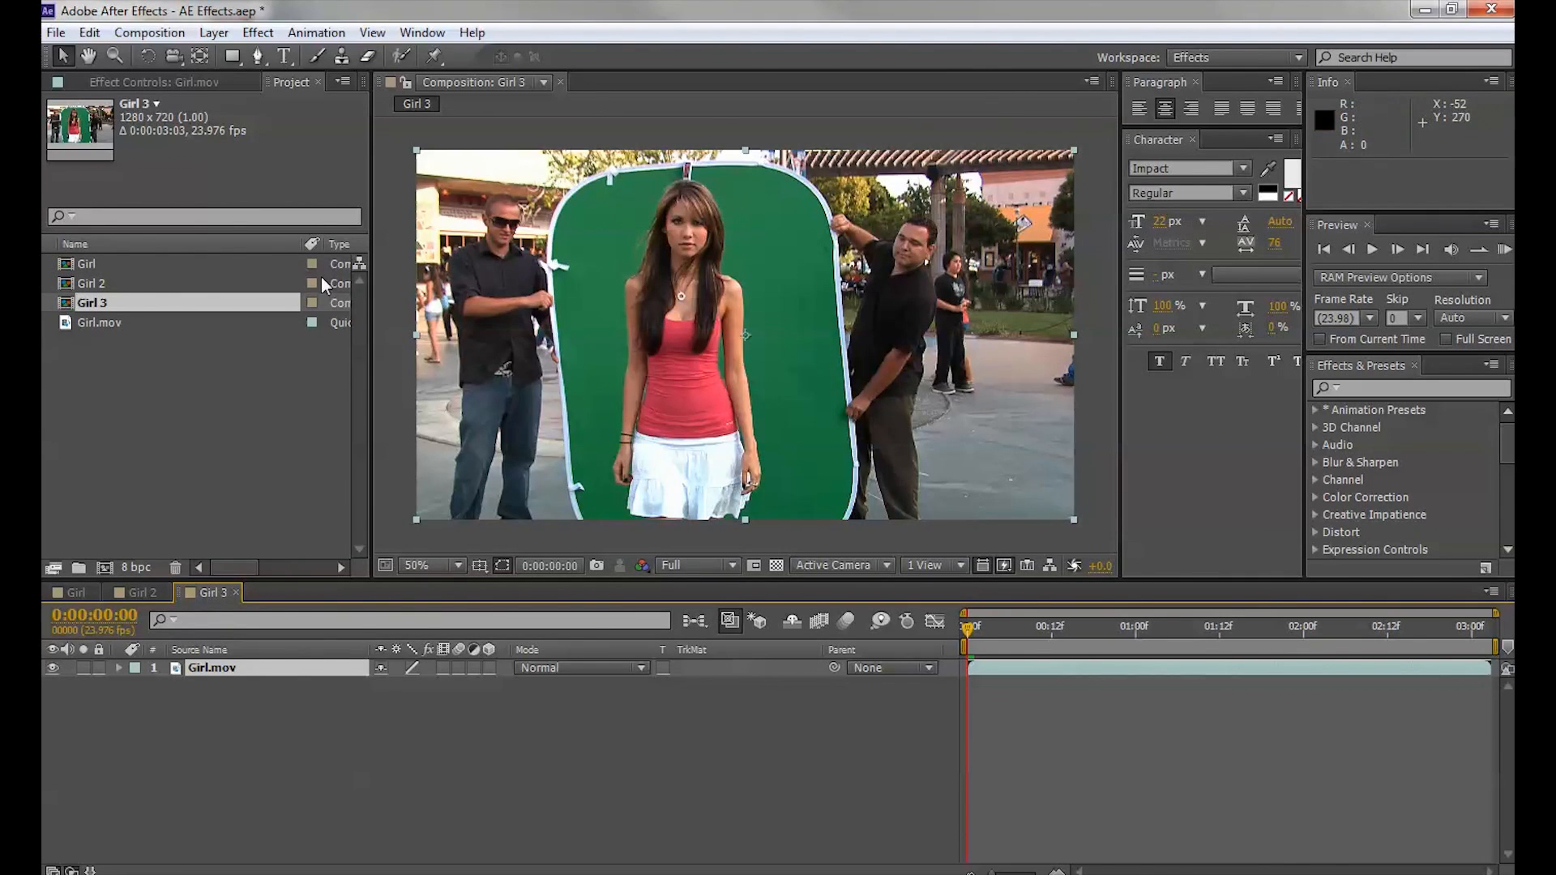
Find the Change to Color effect by searching for "change to" and apply it to the Girl.mov layer in the Girl 3 composition.
click(258, 32)
mouse_move(311, 496)
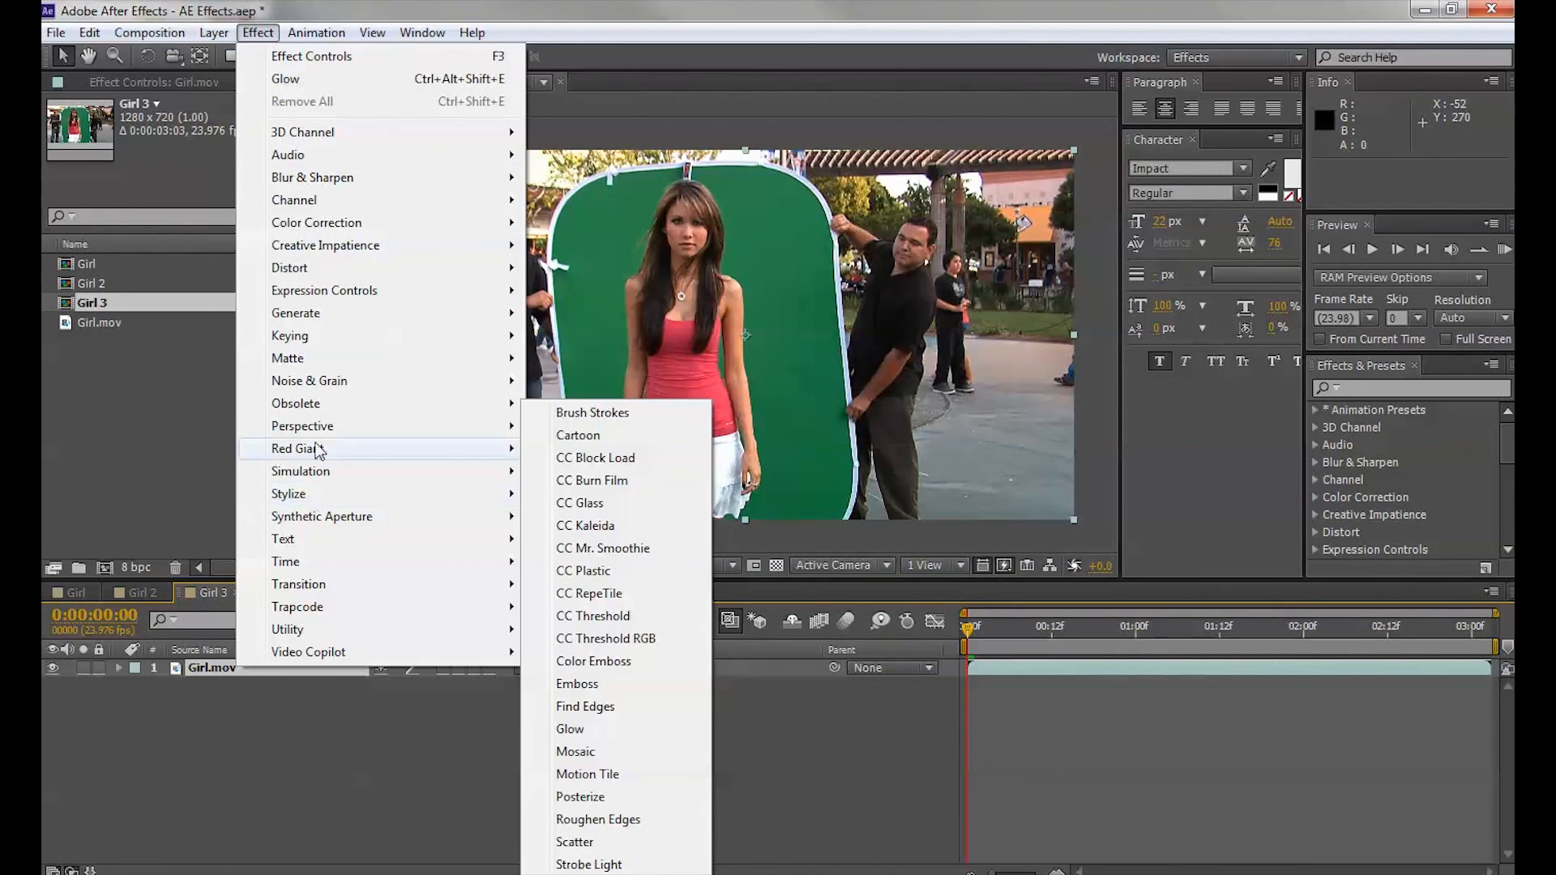
mouse_move(321, 227)
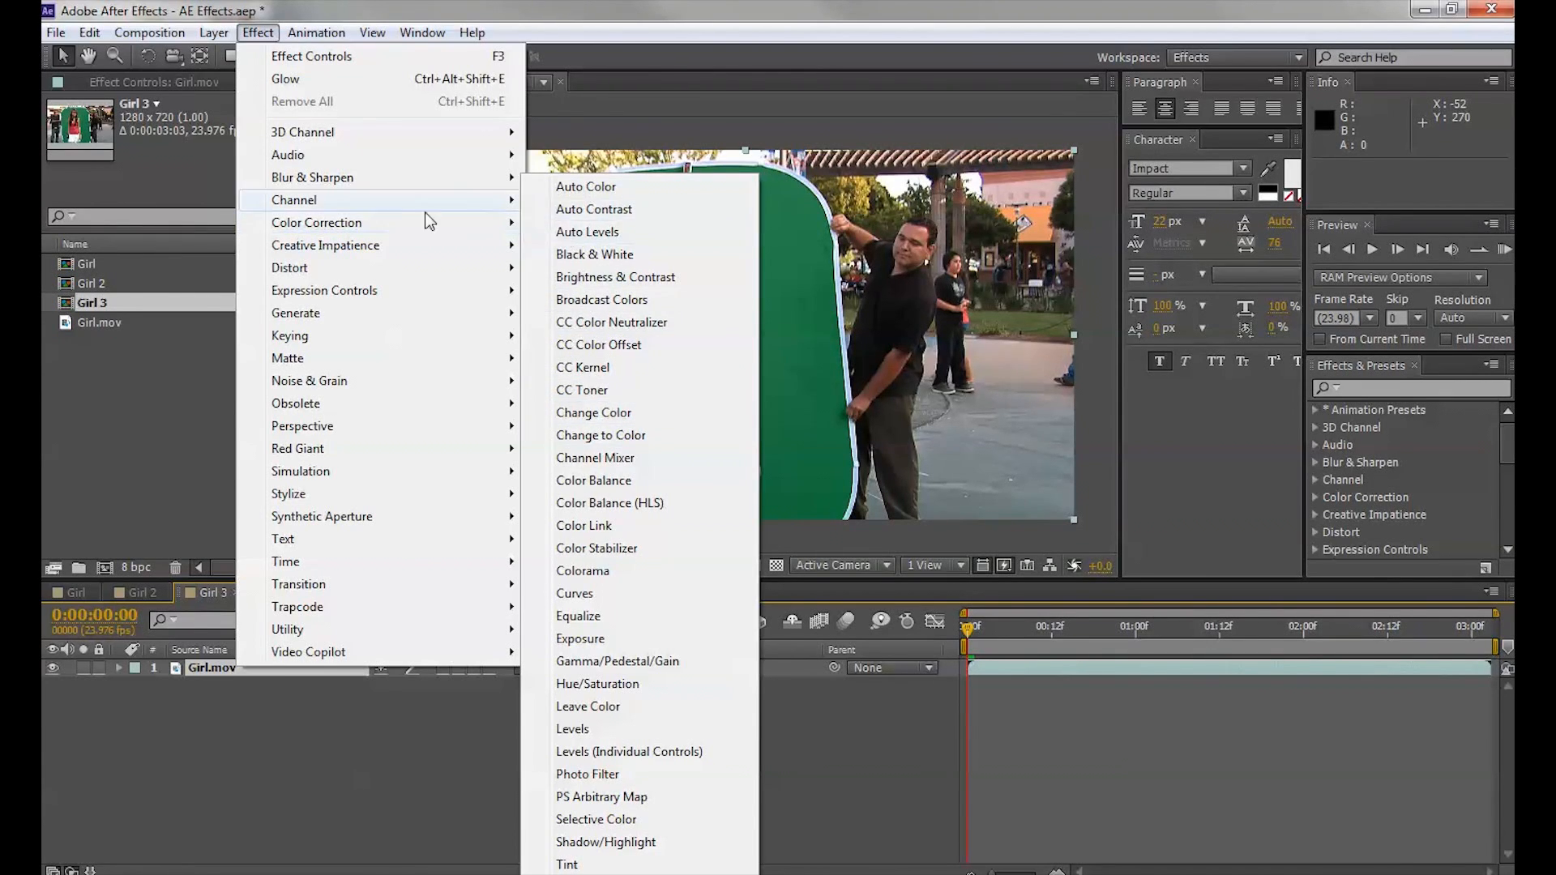
click(1388, 388)
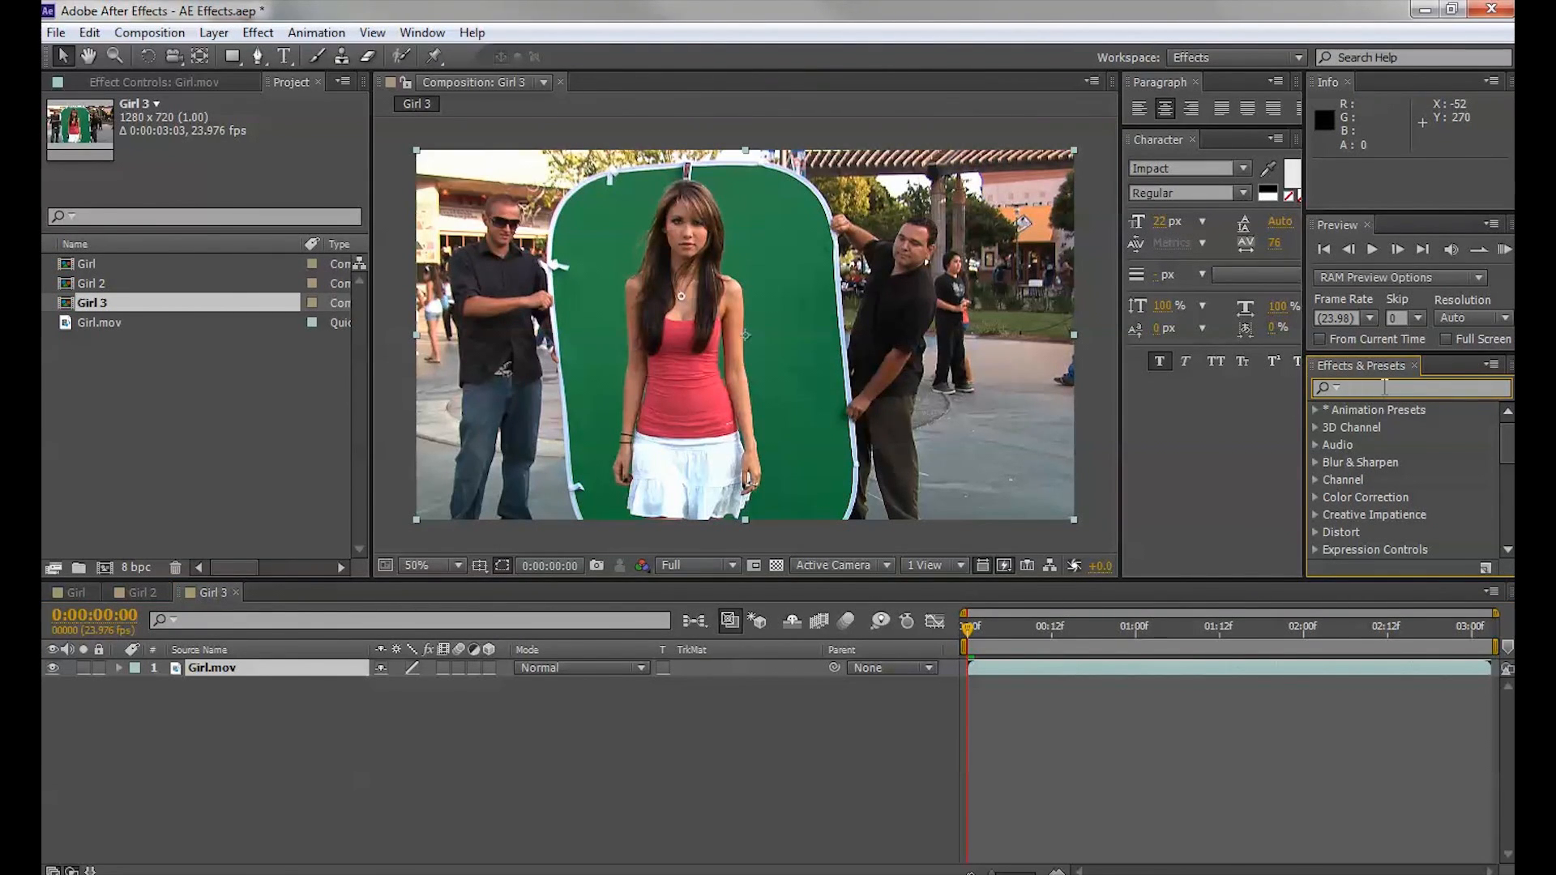
text(change to)
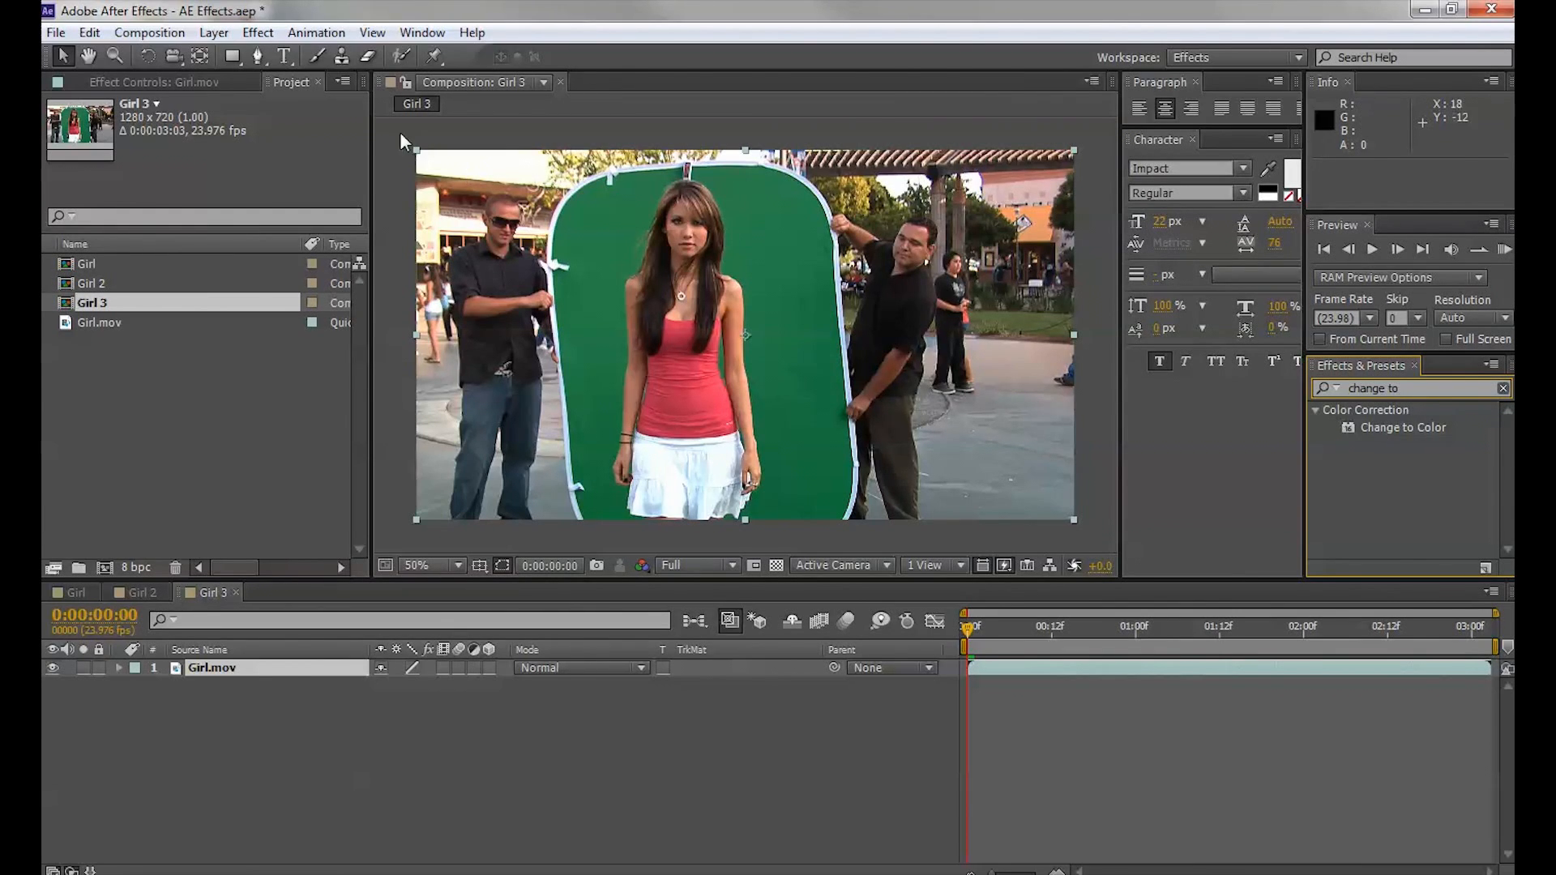
drag(1381, 426, 747, 326)
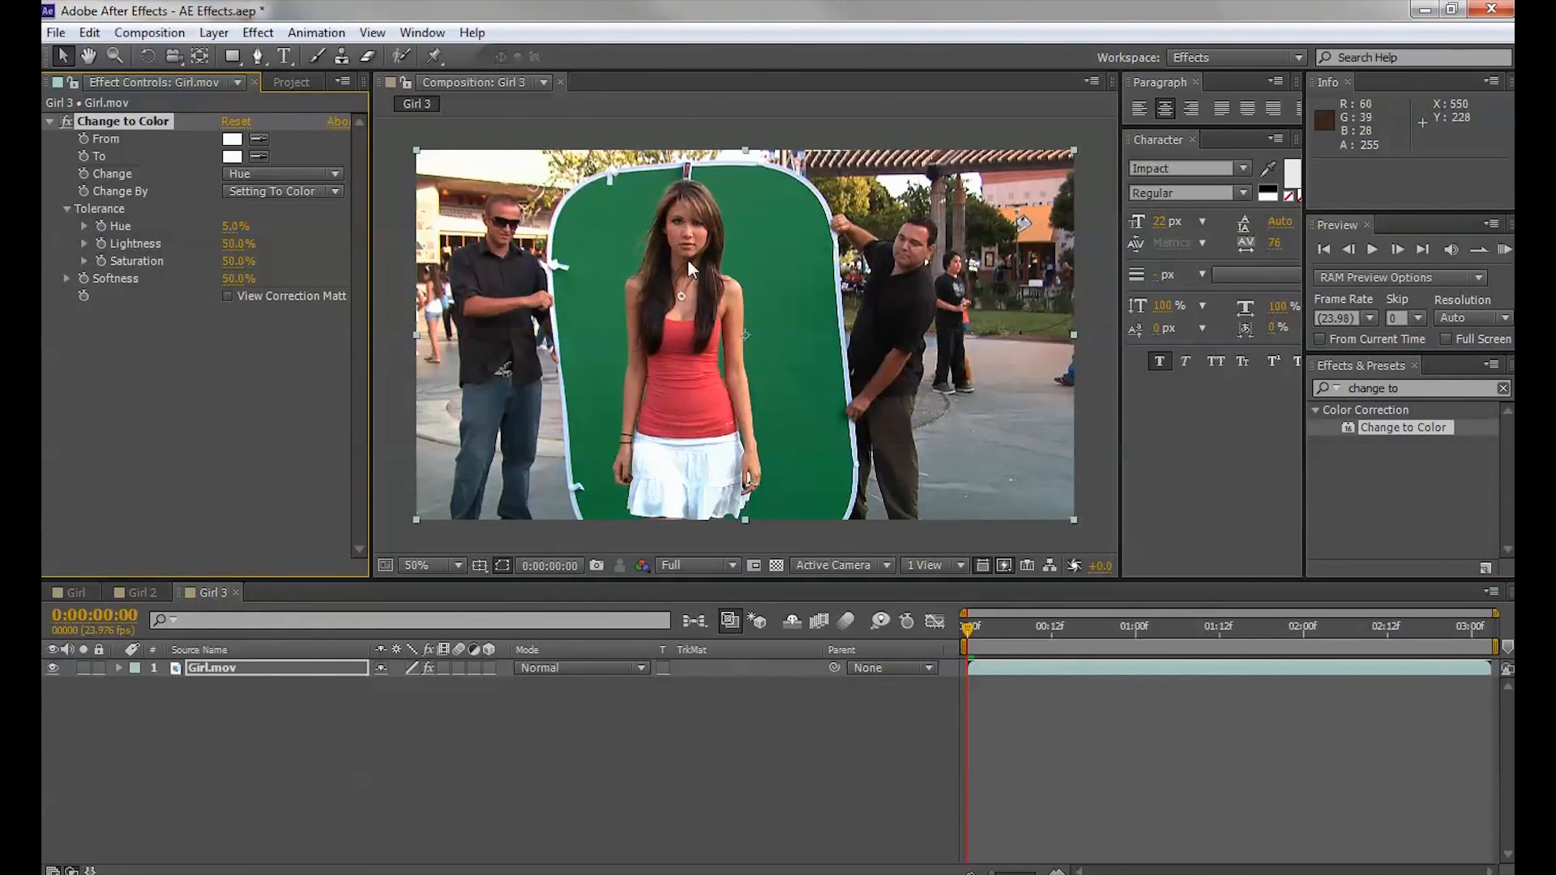
In Change to Color, sample the girl's red top as the From color and set the To color to the yellow B3A12A.
click(258, 140)
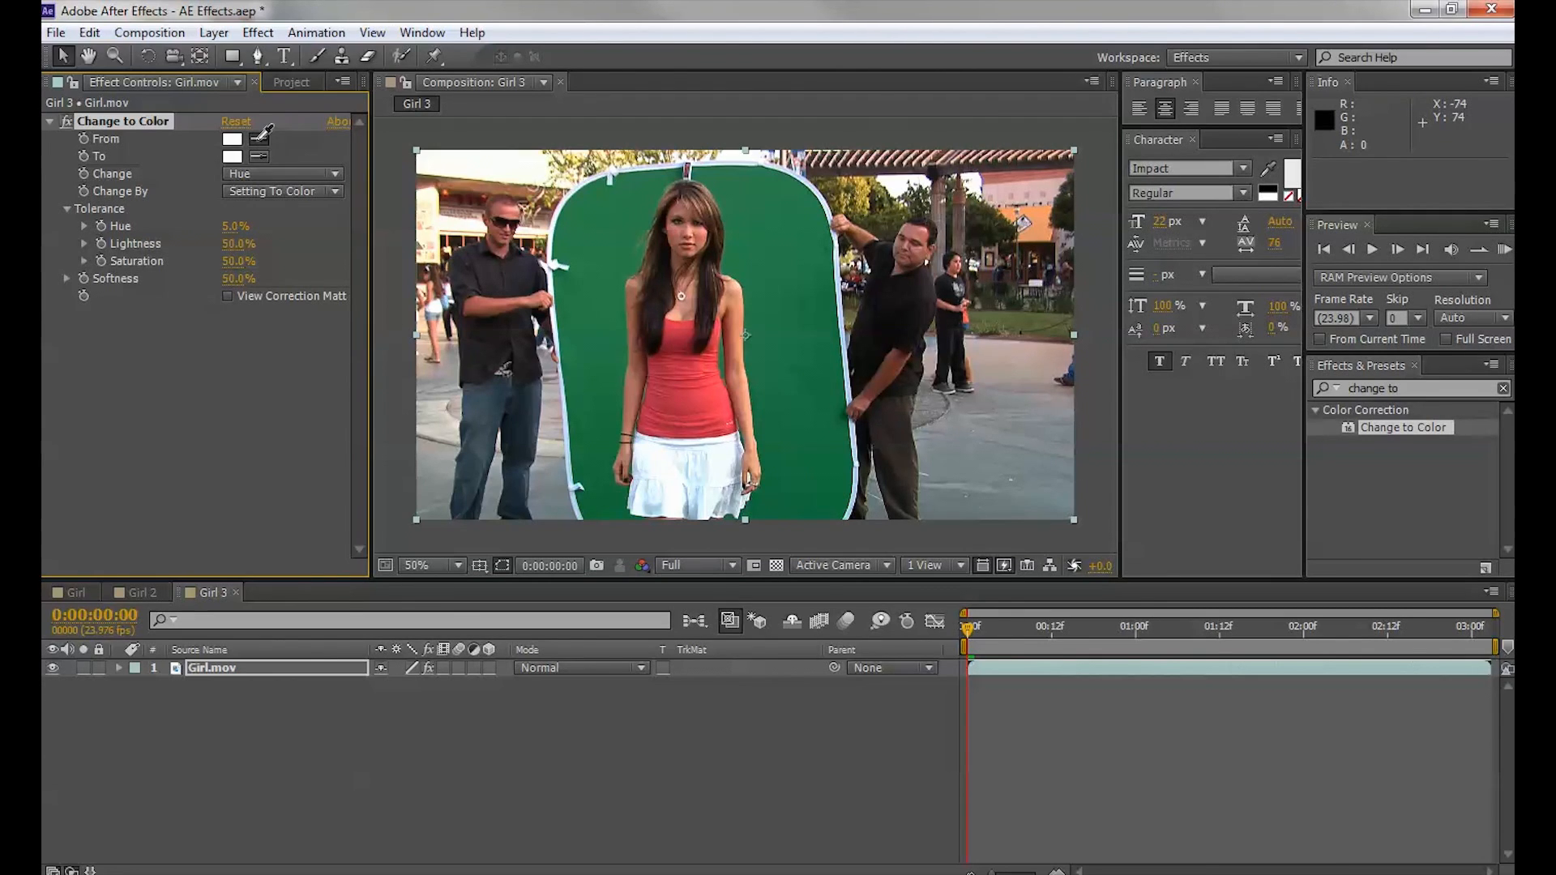
click(696, 386)
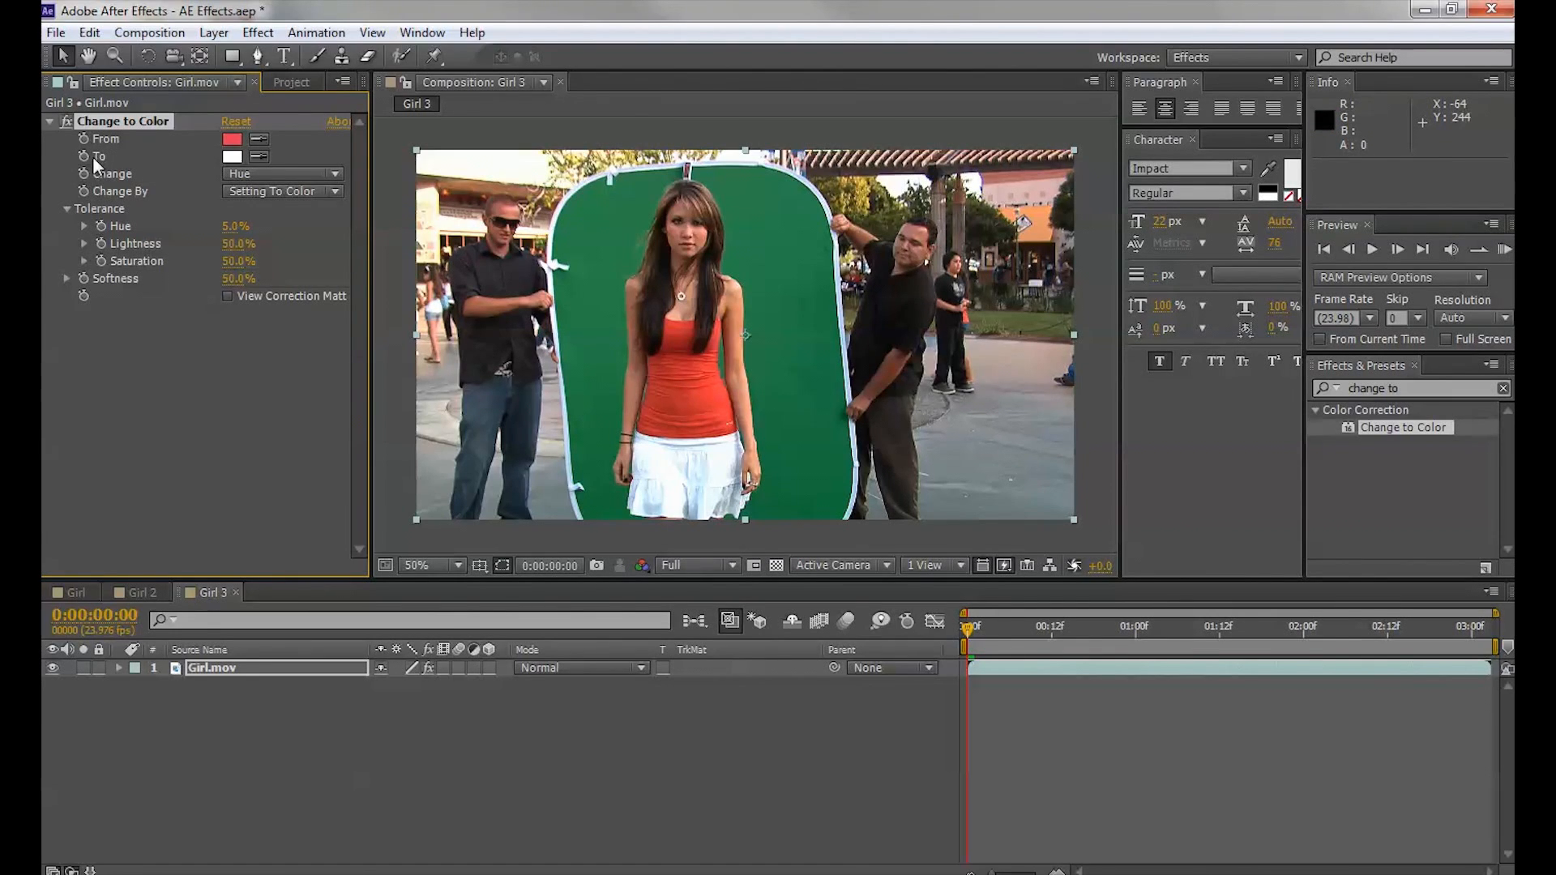
click(231, 157)
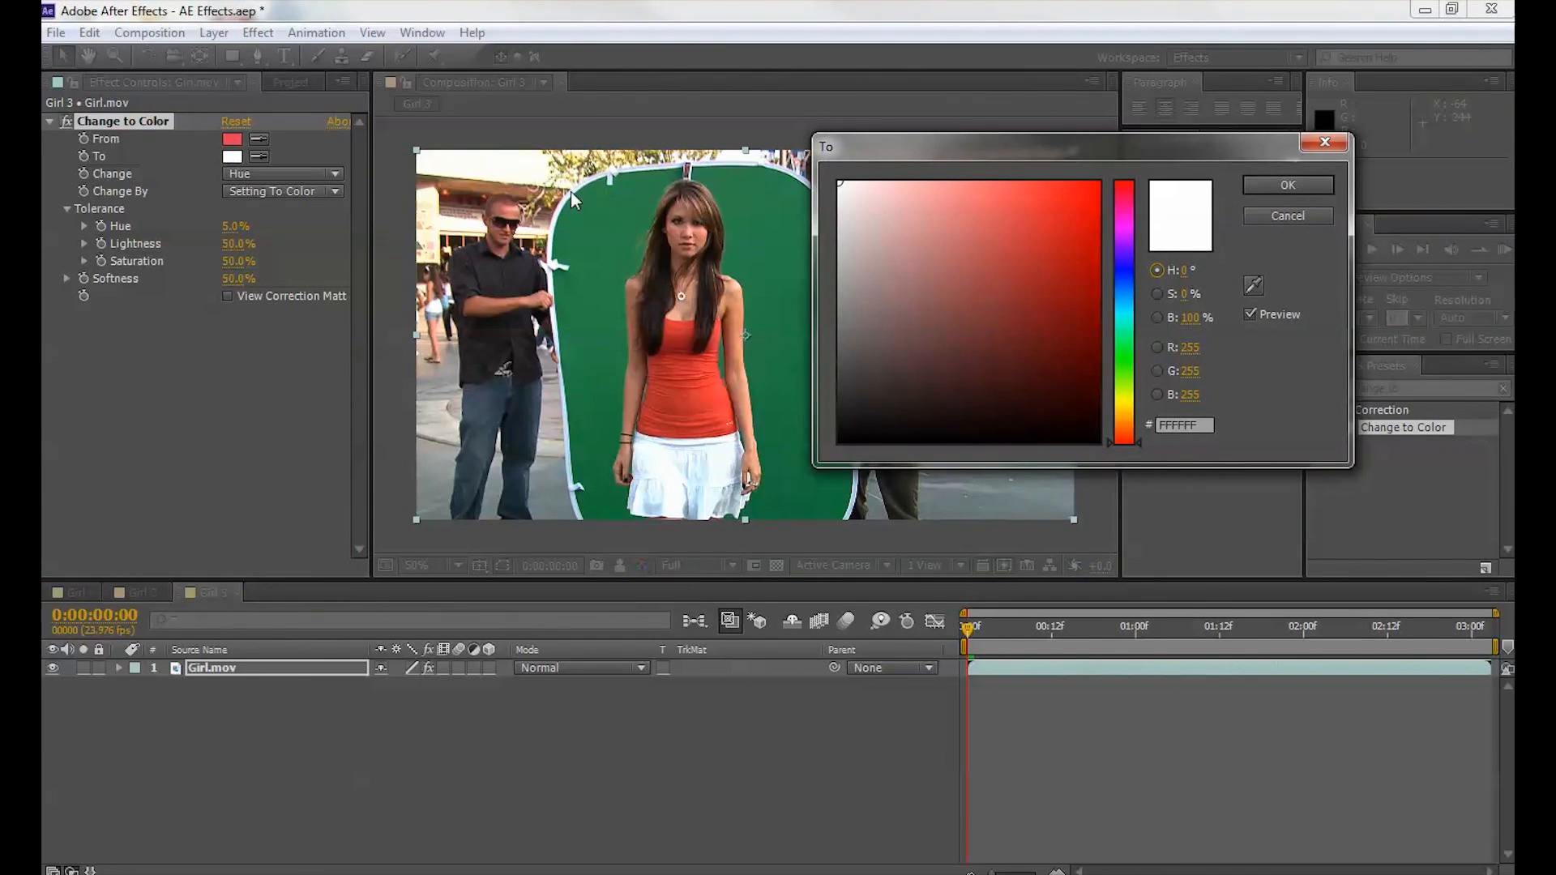
drag(1131, 371, 1125, 403)
mouse_move(1090, 346)
mouse_down()
mouse_move(1039, 290)
mouse_move(1037, 259)
mouse_up()
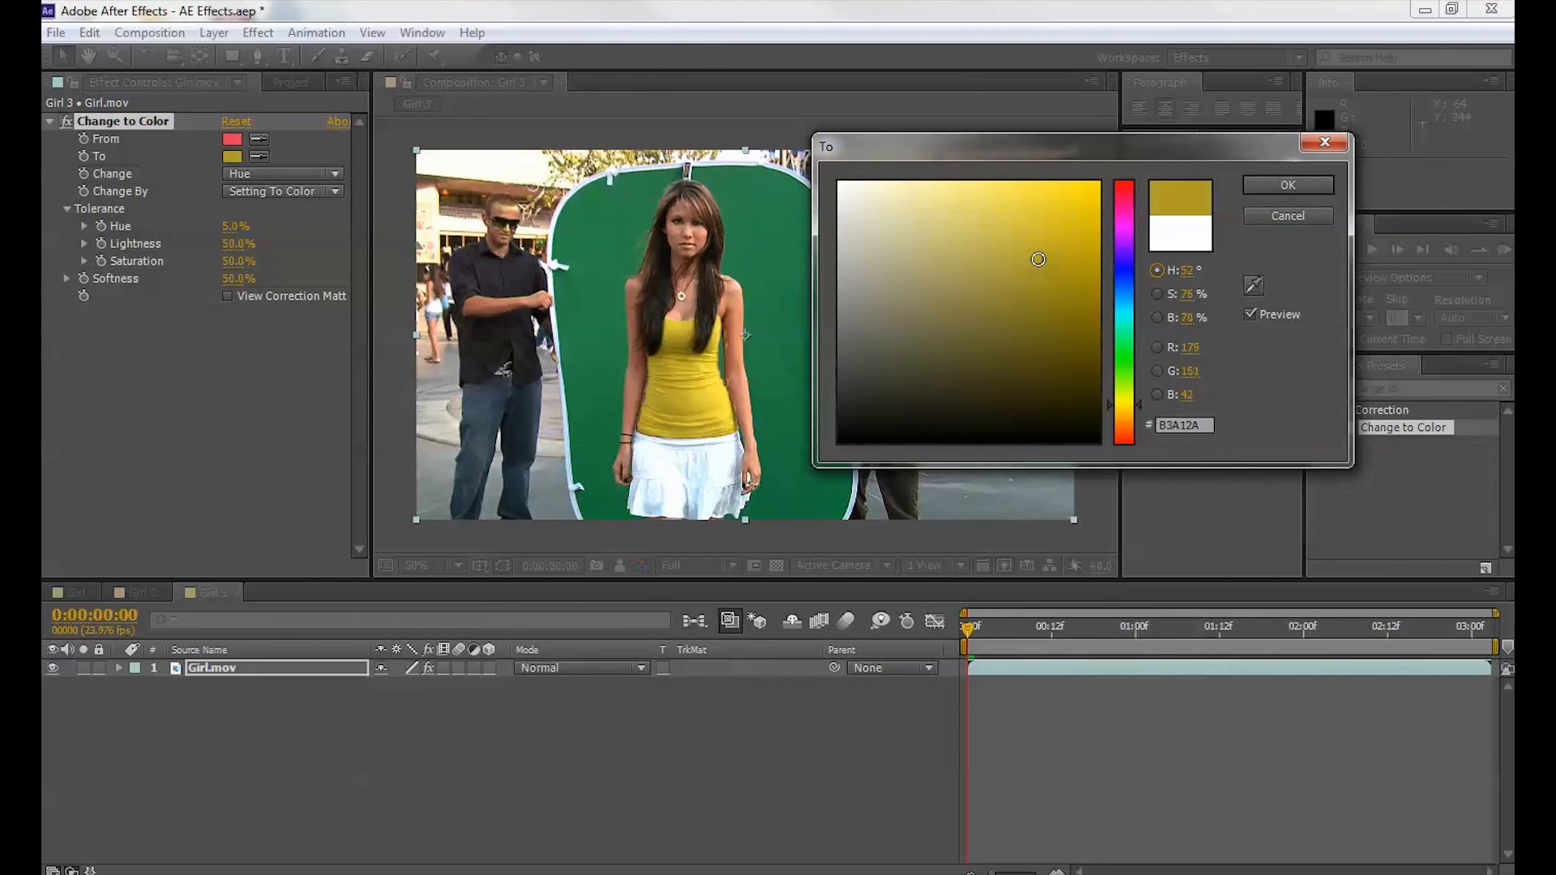
click(1263, 185)
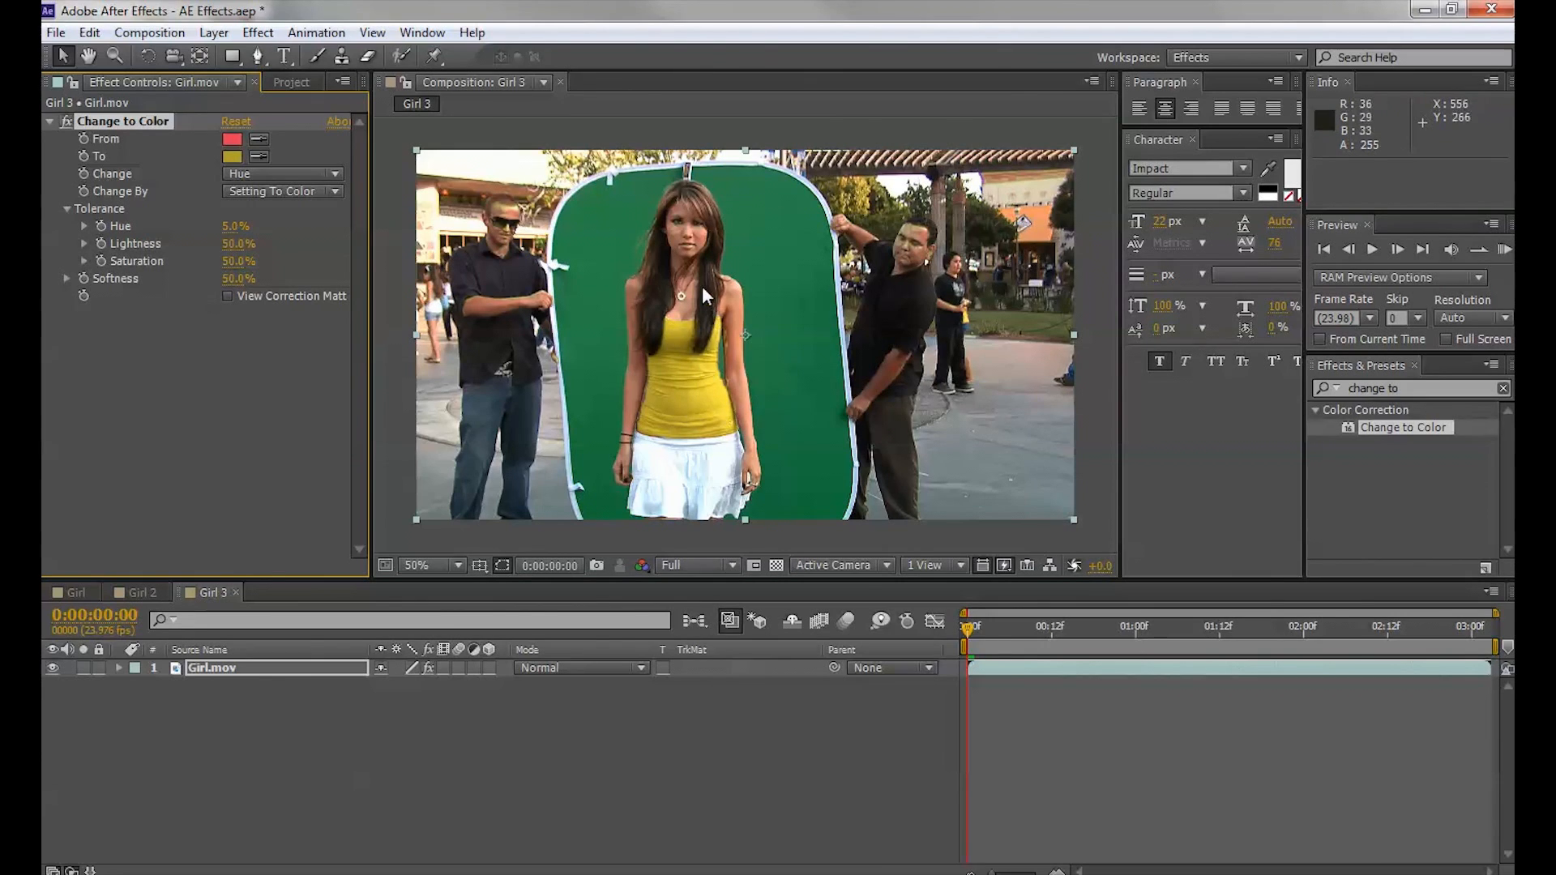
Examine the recolored top up close and check the girl's face and lips for unwanted color changes.
click(458, 566)
click(467, 203)
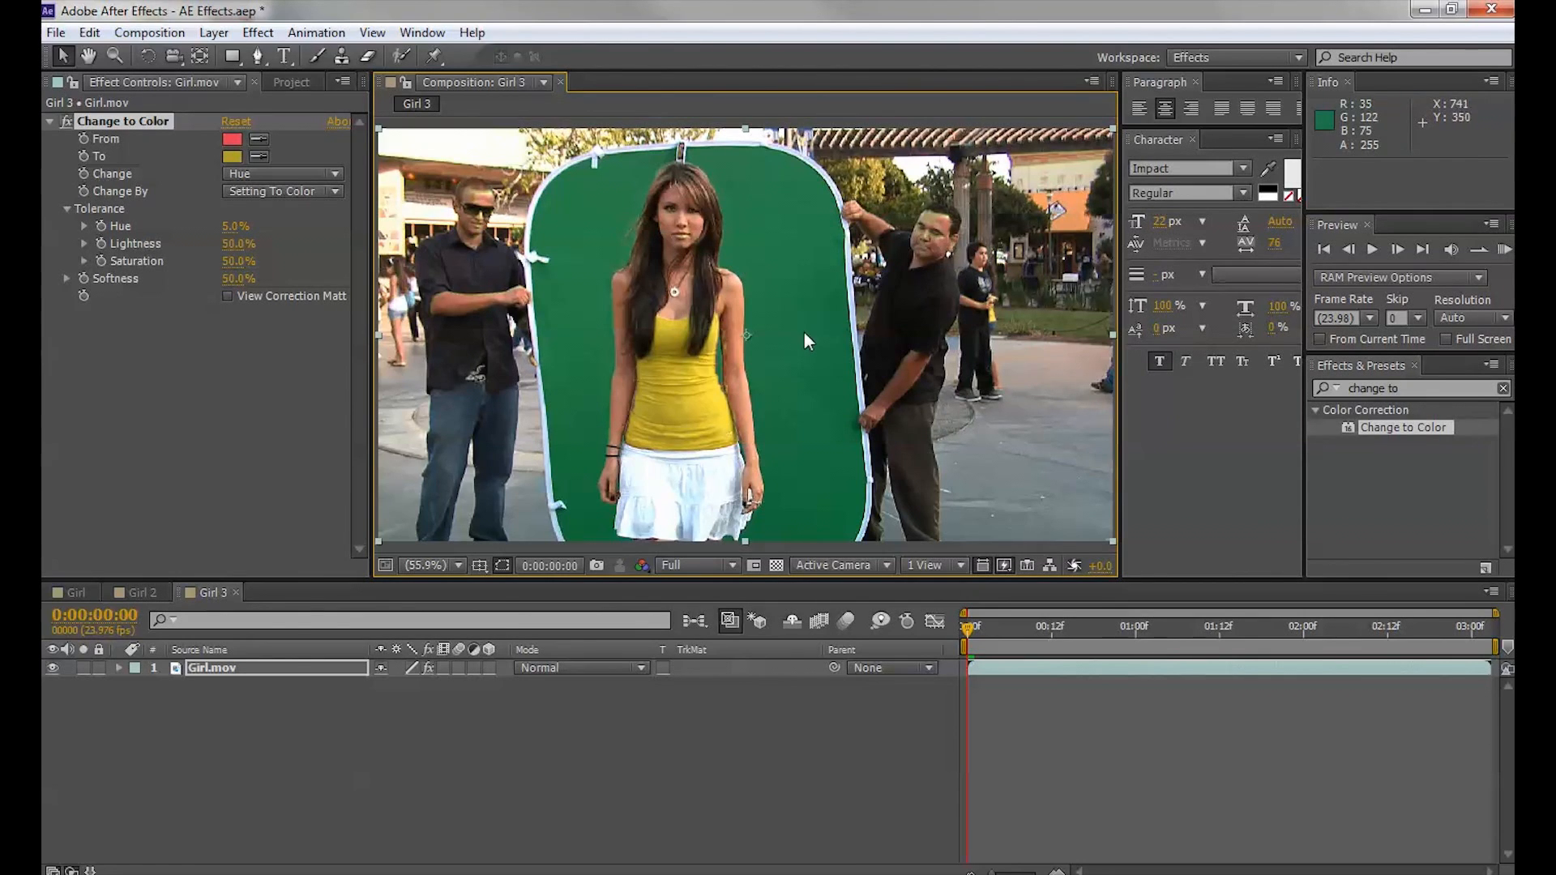
scroll(804, 332, up, 3)
scroll(801, 348, down, 2)
scroll(800, 348, up, 1)
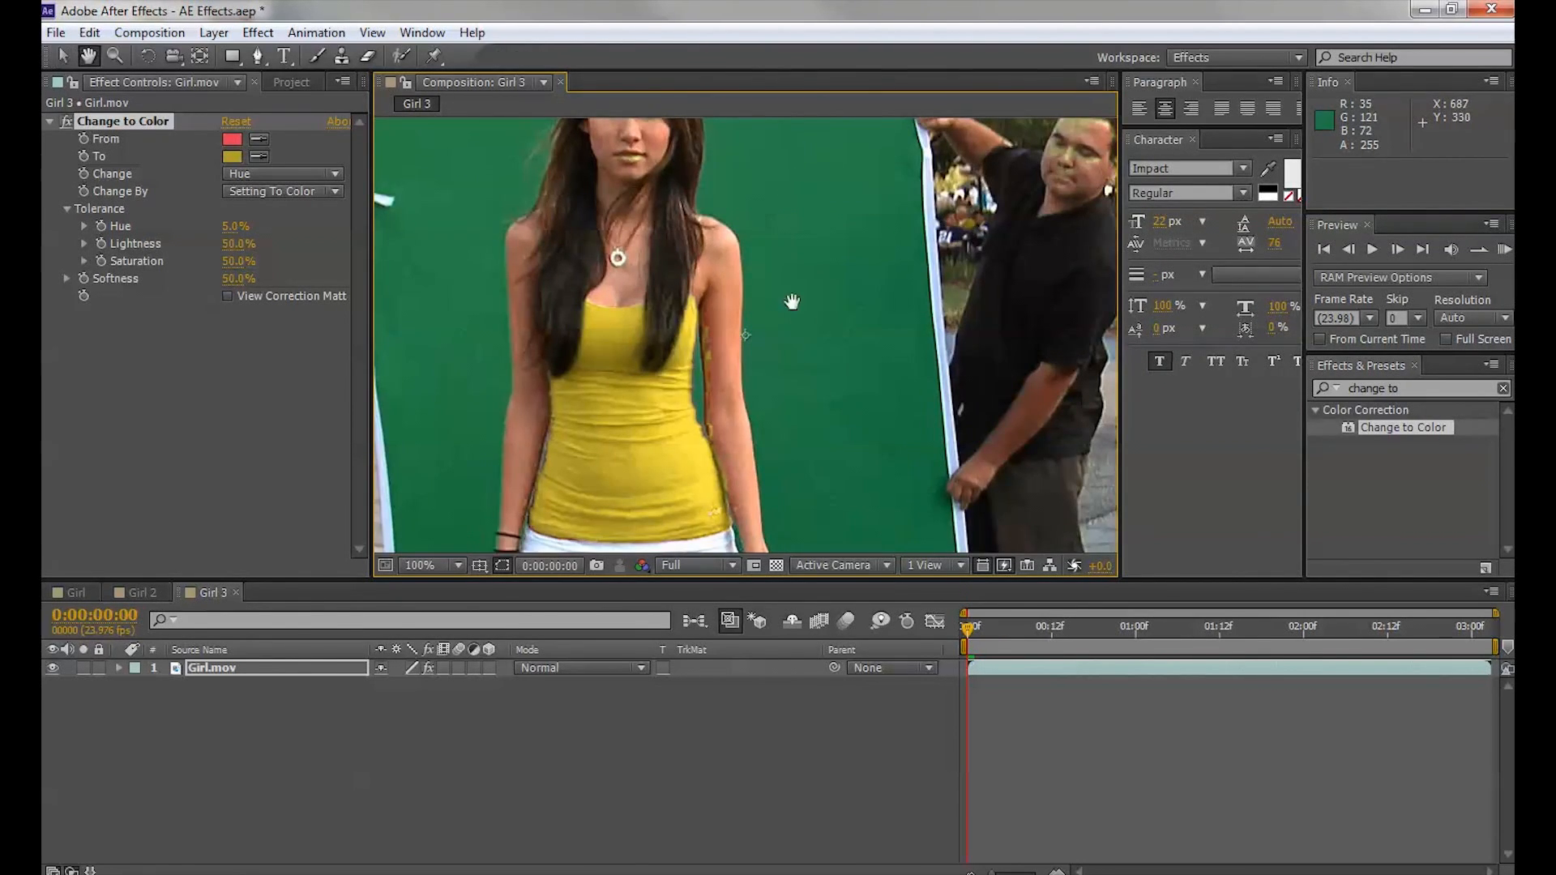
drag(782, 235, 882, 393)
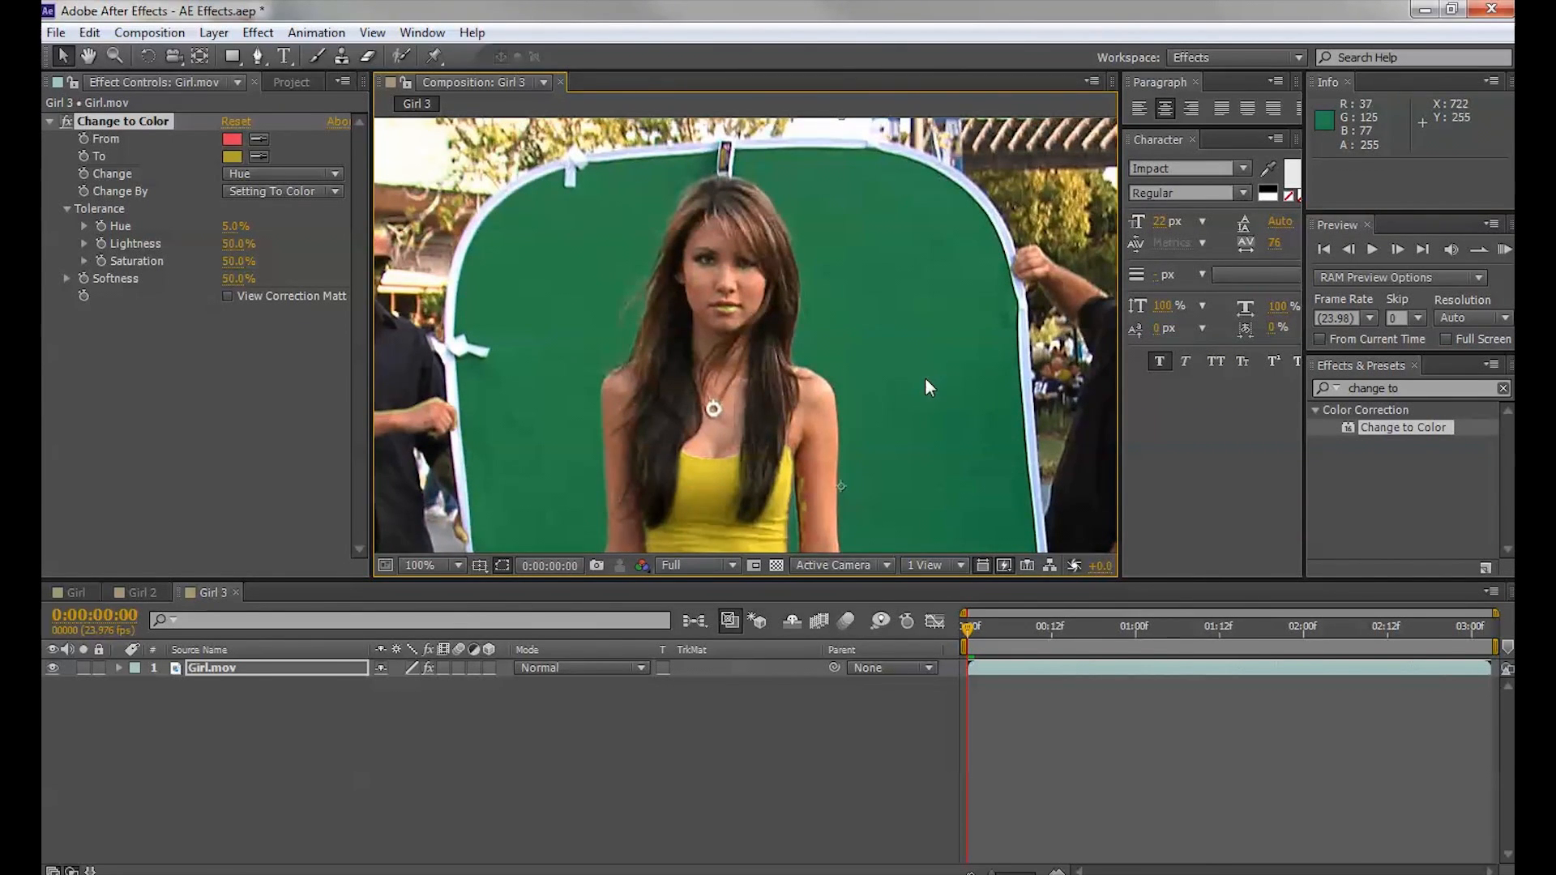
scroll(910, 364, down, 1)
scroll(910, 364, up, 3)
drag(910, 341, 959, 391)
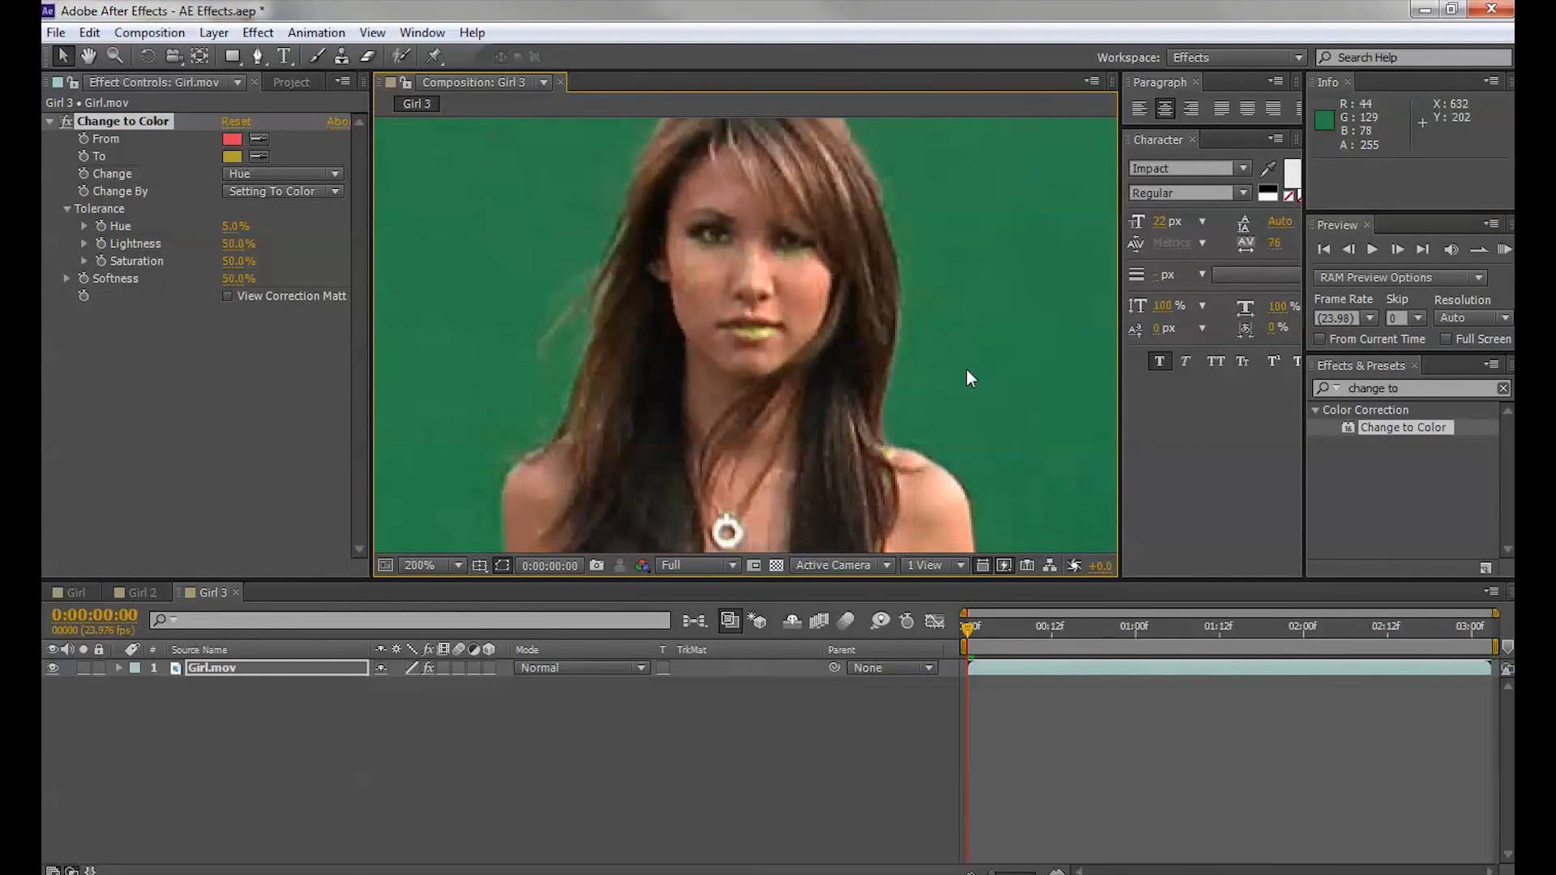
scroll(968, 380, down, 1)
drag(960, 353, 905, 239)
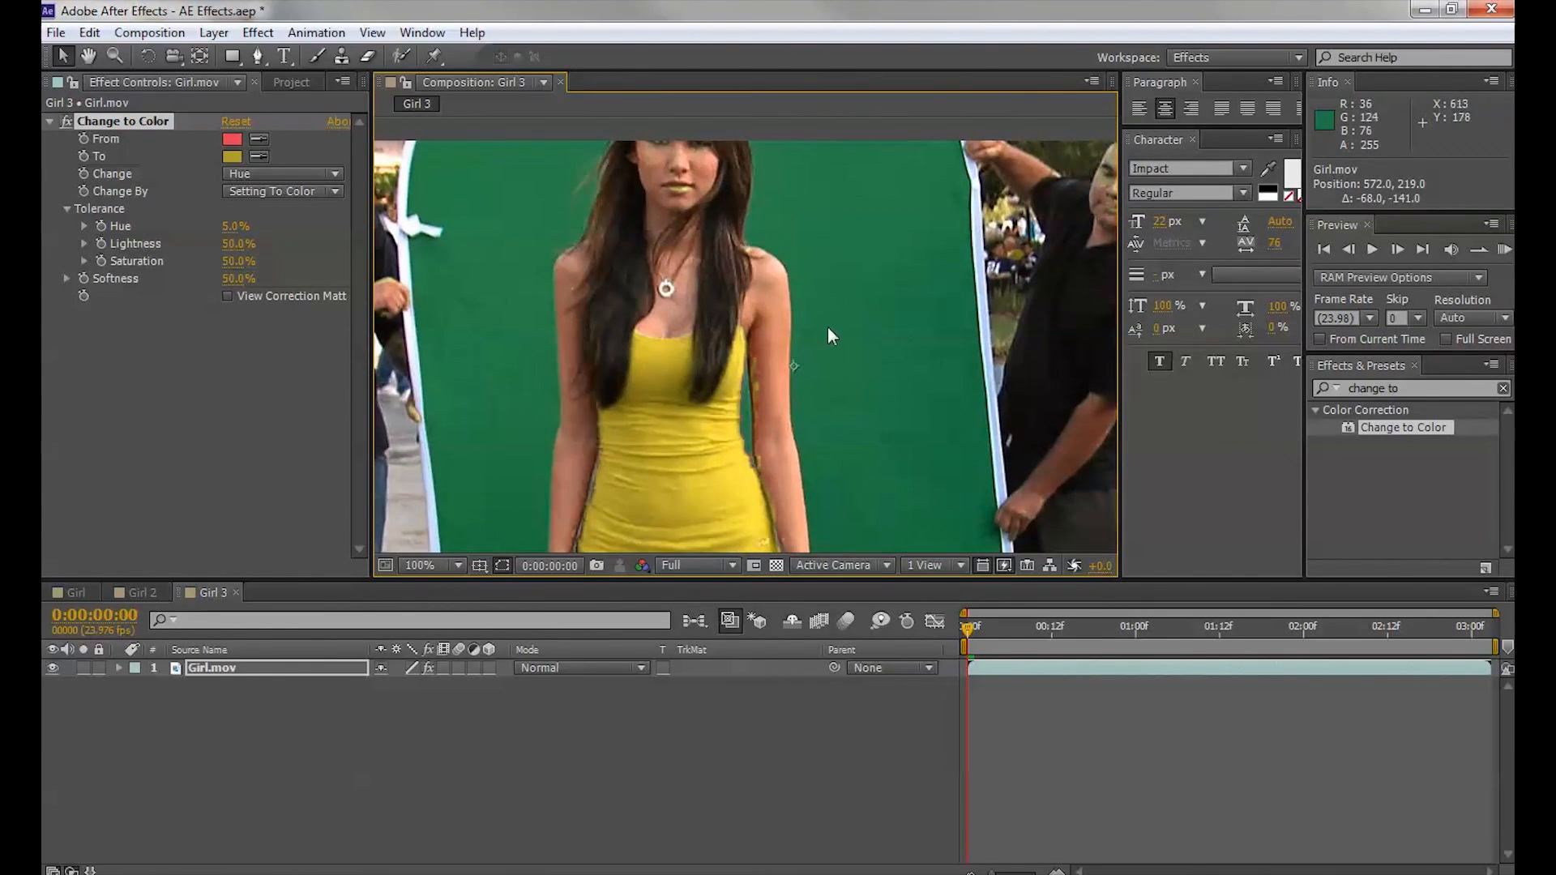
key(space)
drag(883, 357, 898, 353)
scroll(899, 354, down, 1)
scroll(899, 354, up, 1)
drag(957, 377, 889, 373)
scroll(948, 384, down, 1)
key(space)
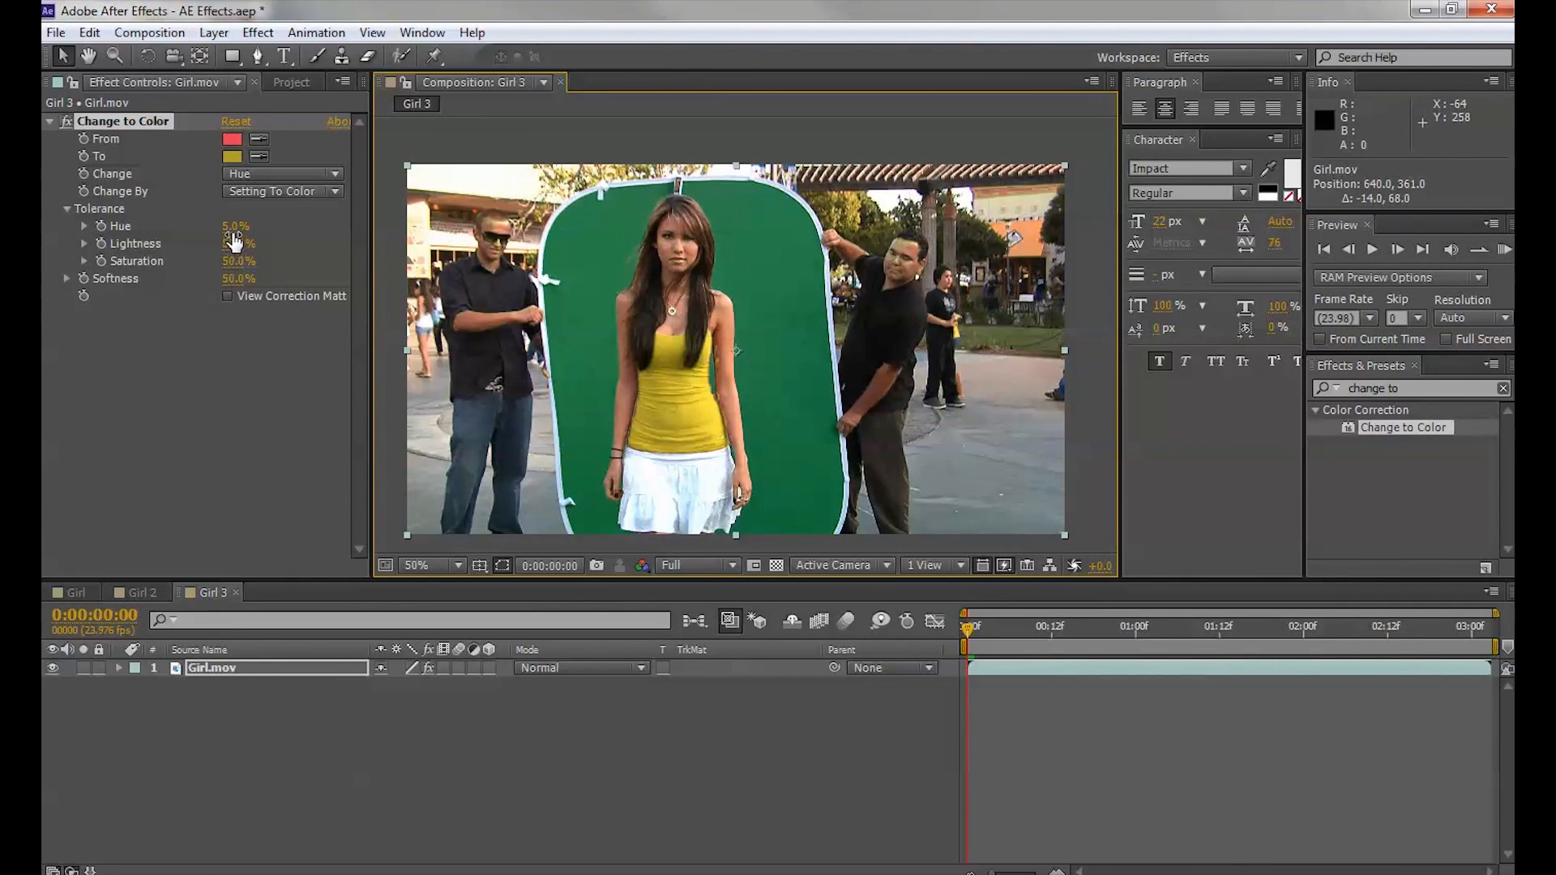
Try a lower Hue tolerance and undo it, and set Lightness tolerance to 23.5%, Saturation tolerance to 23.0% and Softness to 55.0%.
mouse_move(227, 227)
mouse_down()
mouse_move(241, 224)
mouse_move(218, 222)
mouse_up()
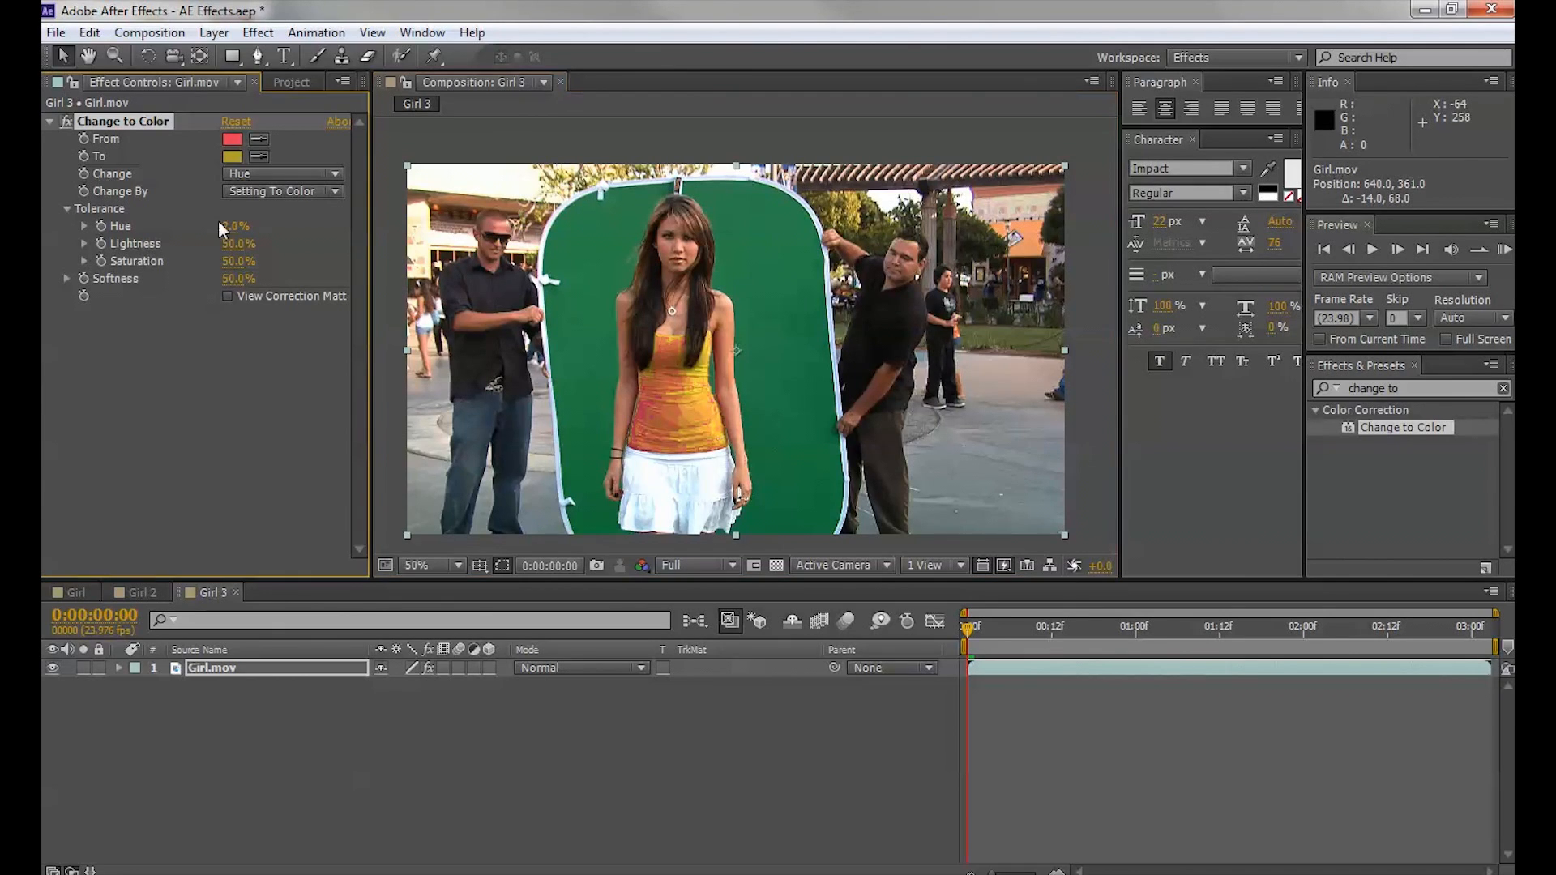
key(ctrl+z)
drag(243, 243, 144, 237)
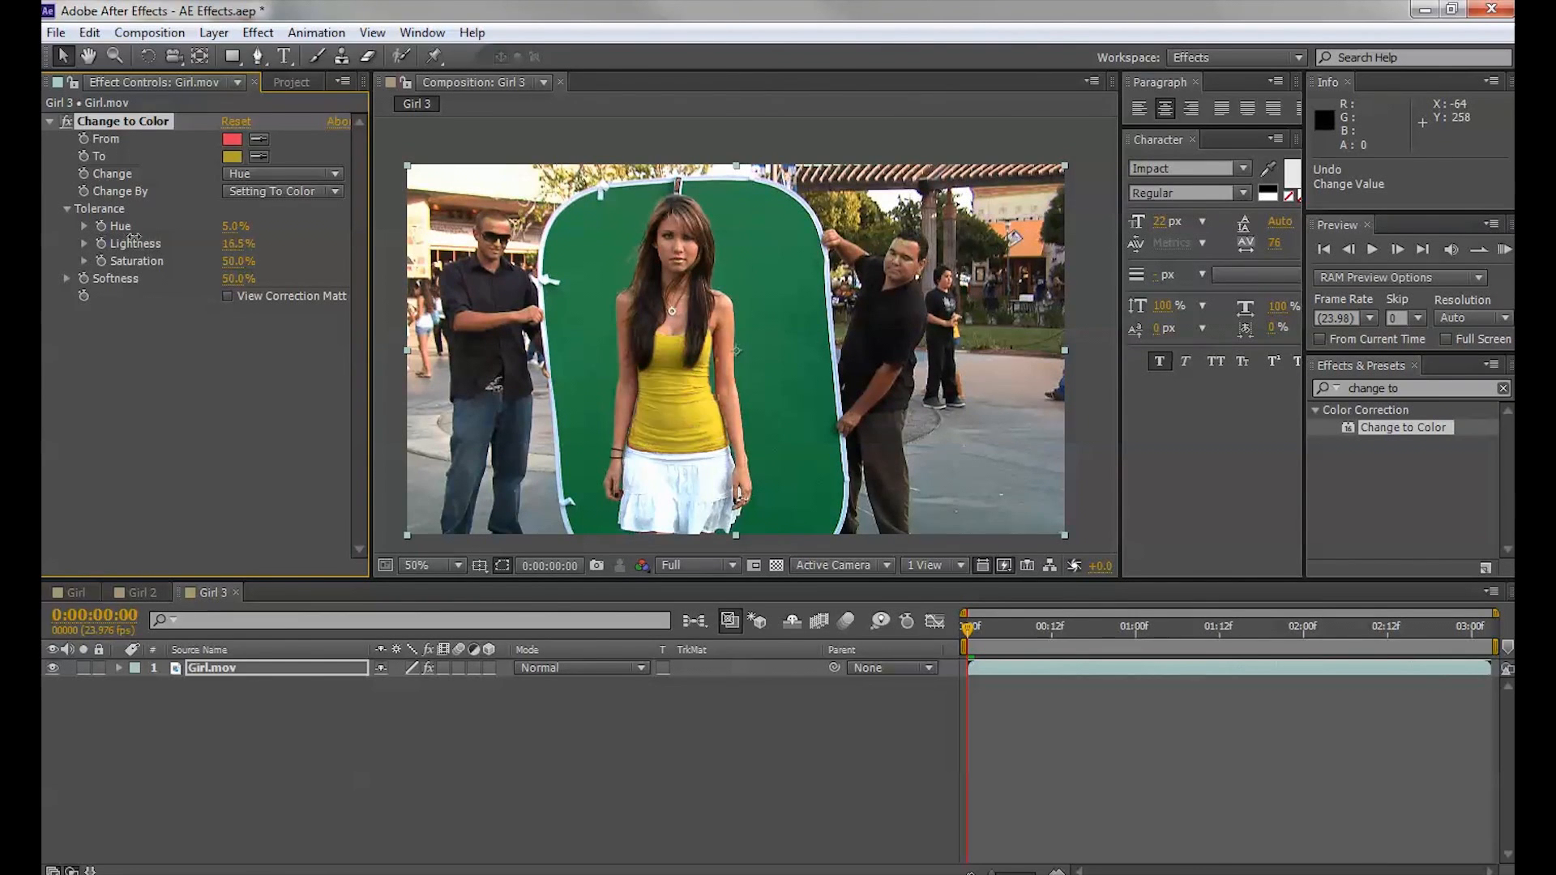
drag(243, 261, 309, 282)
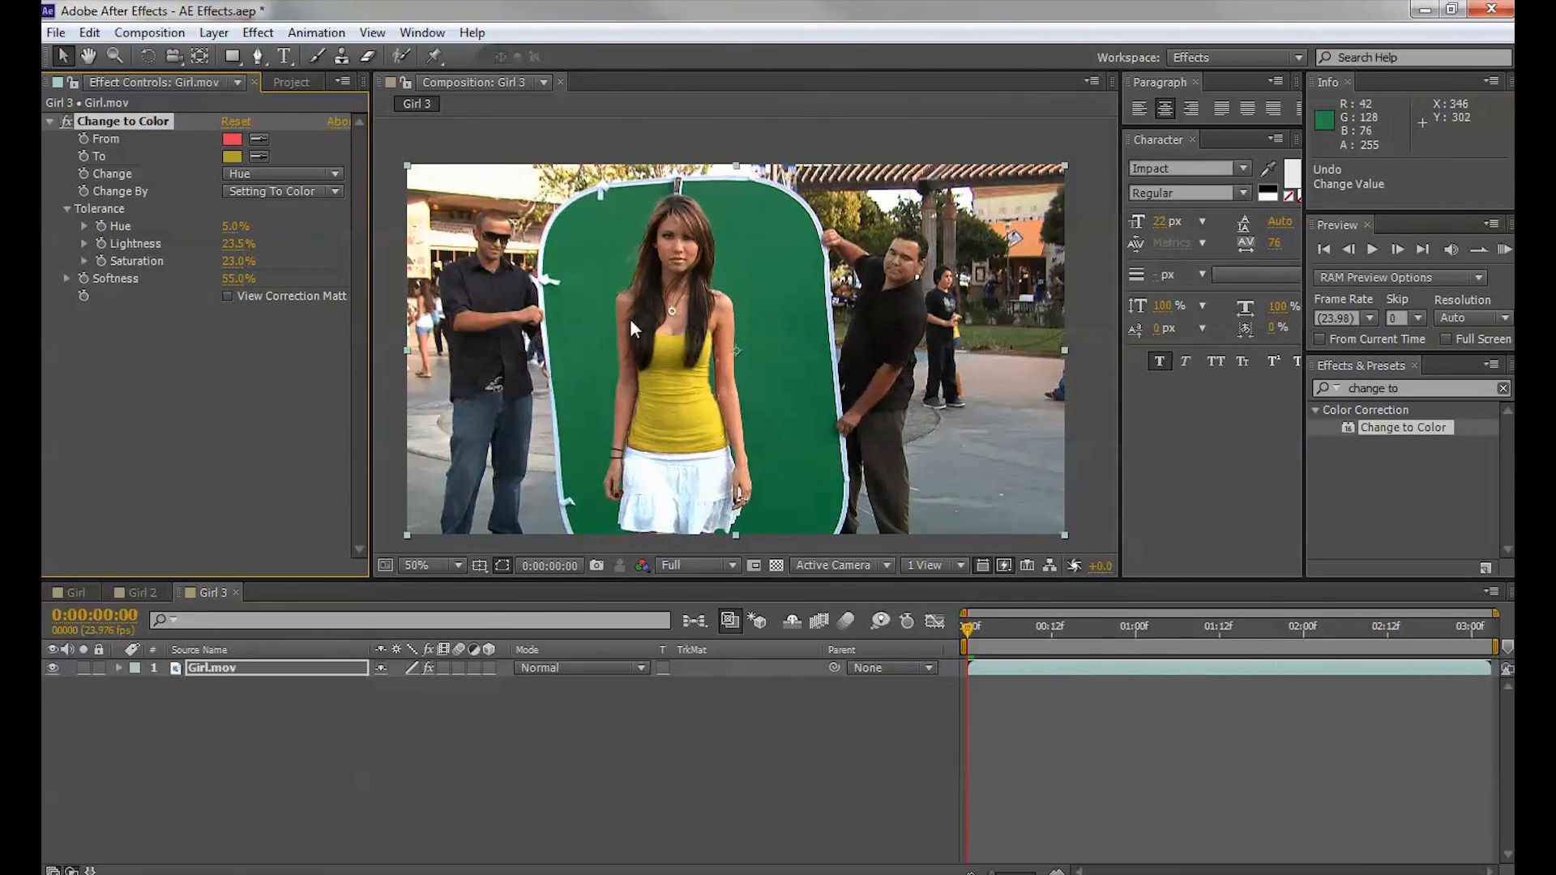
scroll(677, 320, up, 2)
scroll(678, 319, down, 2)
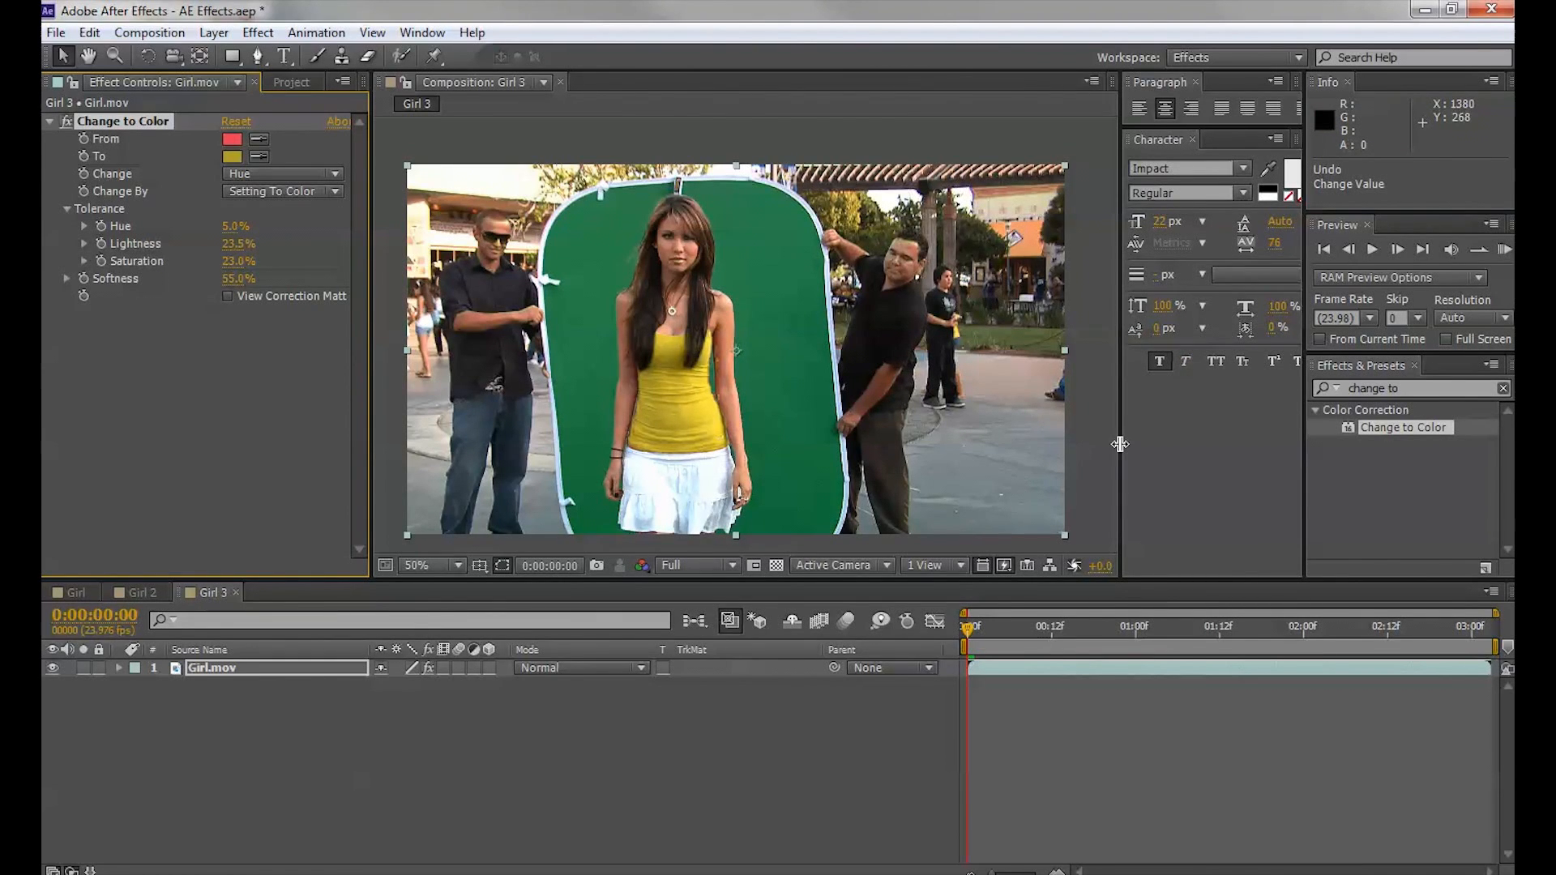
key(h)
mouse_move(957, 432)
mouse_down()
mouse_move(941, 390)
mouse_move(961, 409)
mouse_up()
key(v)
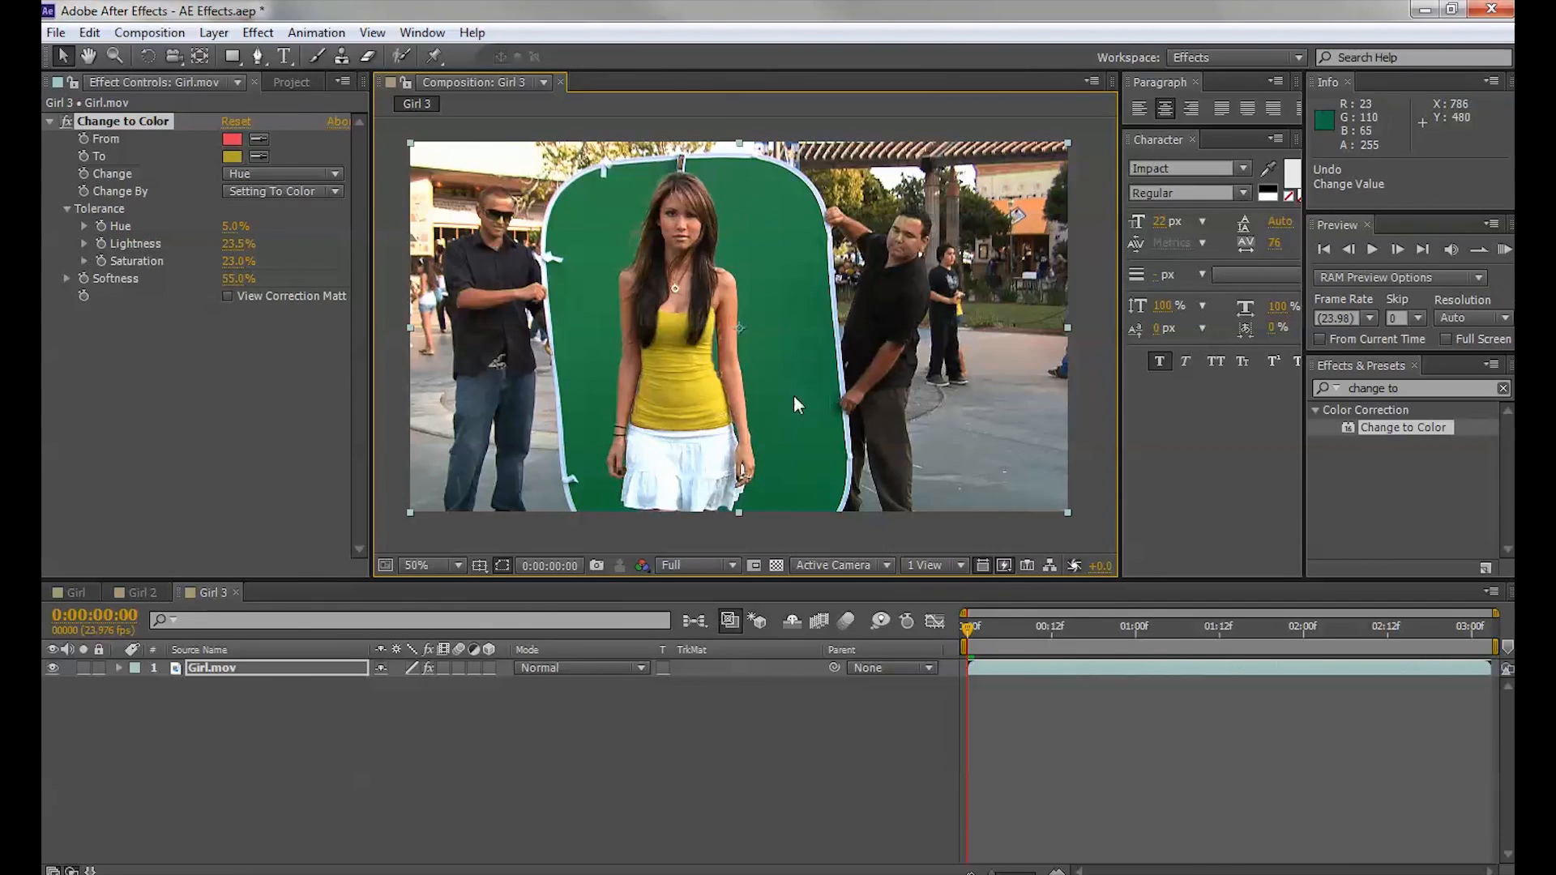